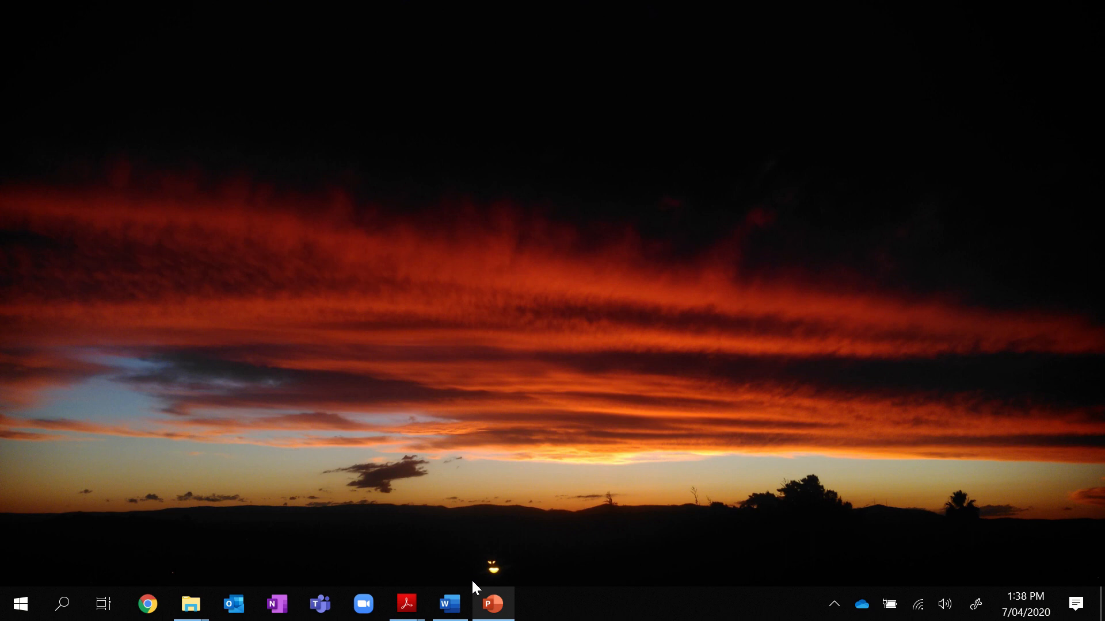
Step: Switch to the assessment task document in Word and examine the marking guide table from Requirement report to Algorithm
click(449, 604)
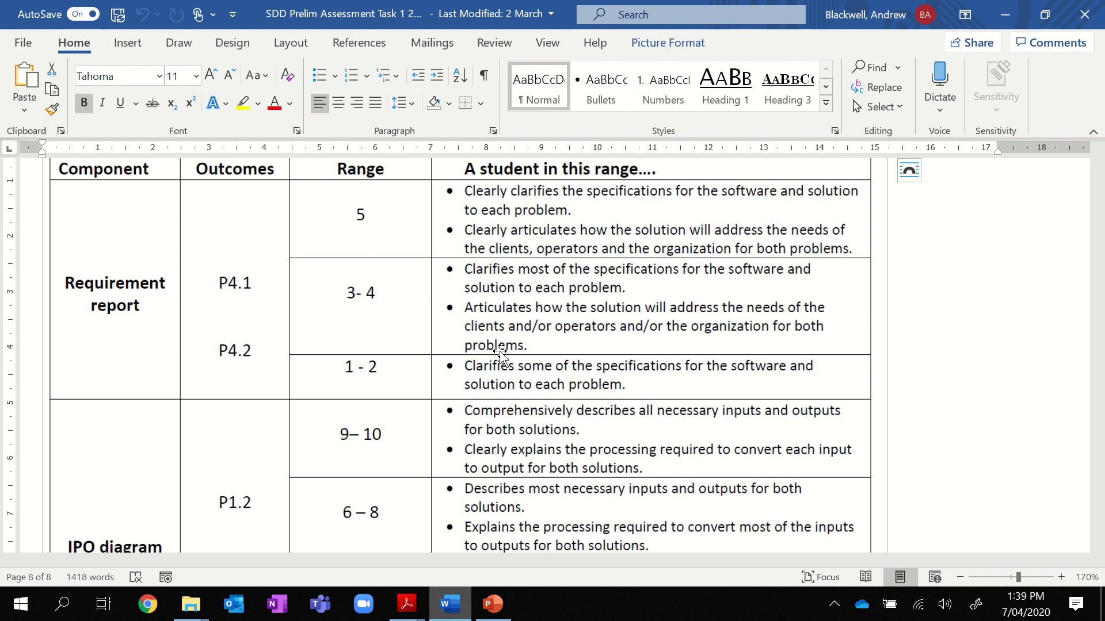
scroll(500, 355, down, 15)
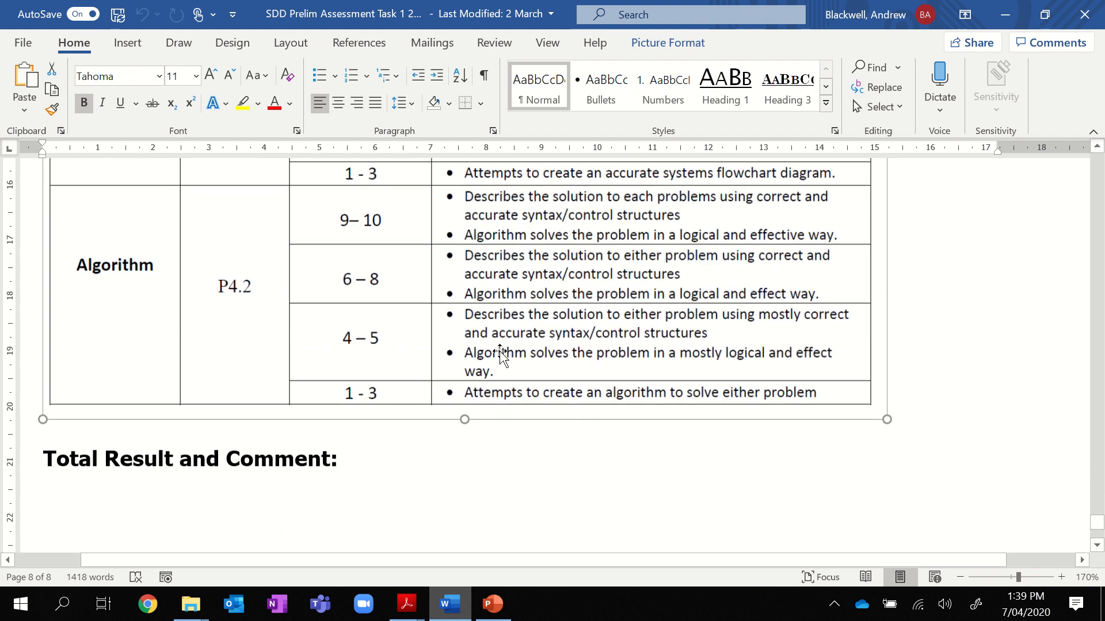
scroll(500, 355, up, 15)
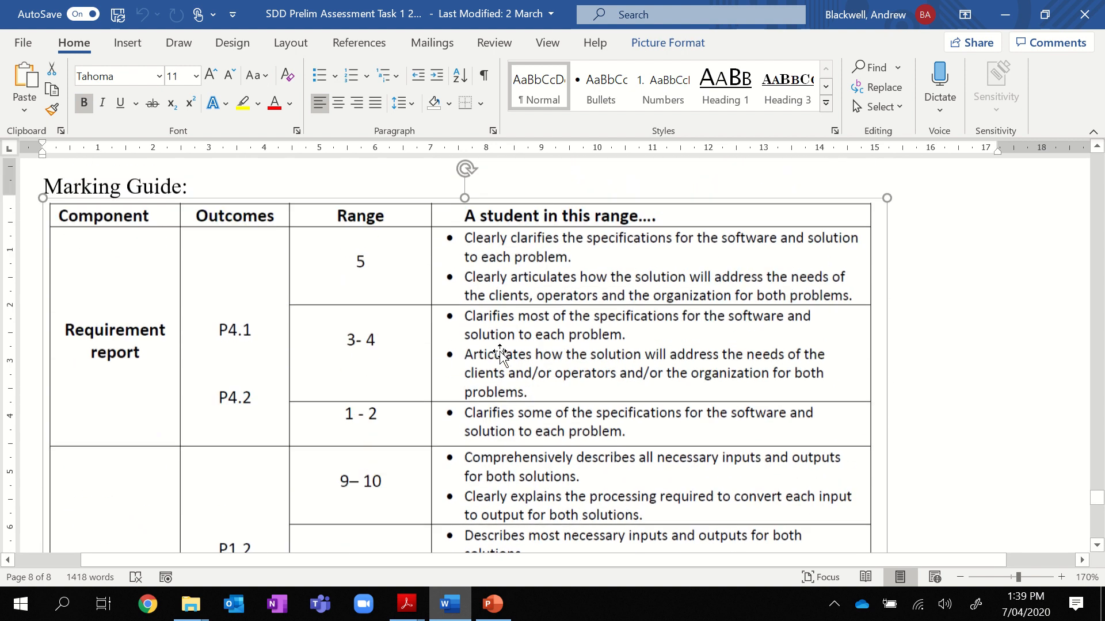
scroll(500, 355, up, 3)
scroll(500, 355, down, 5)
scroll(500, 355, up, 1)
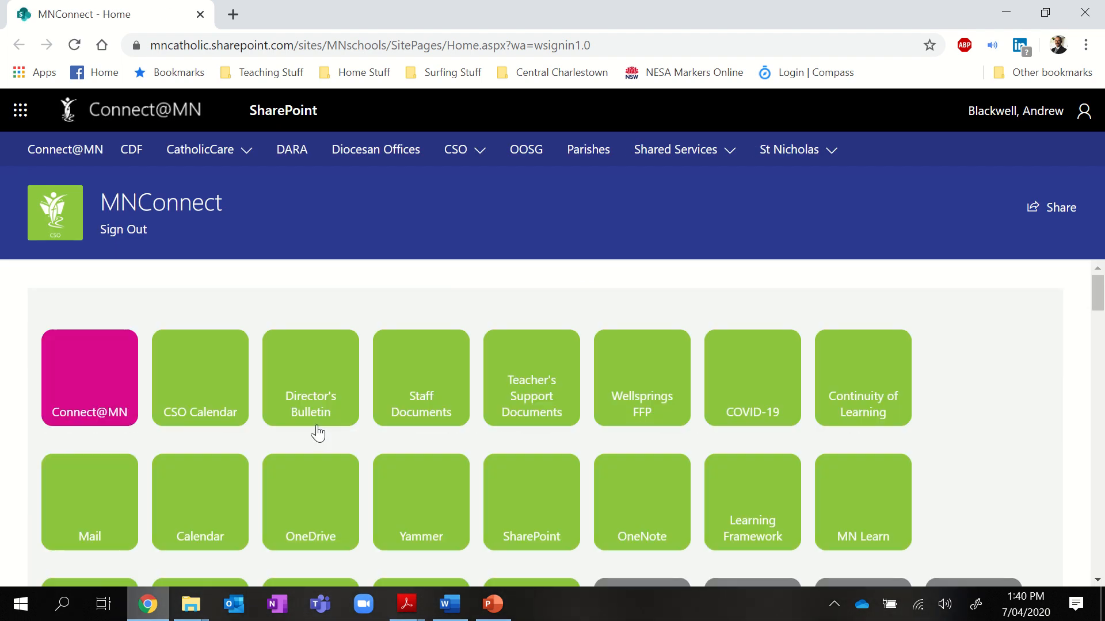
Step: Open Compass from the MNConnect portal in Chrome and sign in through the diocesan single sign-on
scroll(316, 434, down, 4)
click(313, 385)
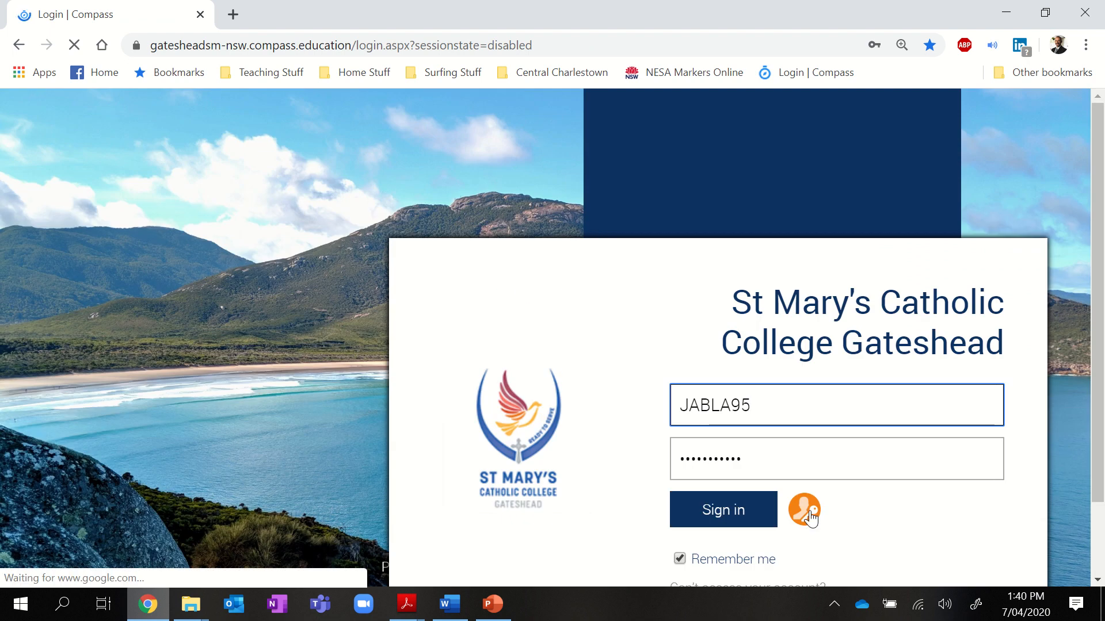
click(809, 513)
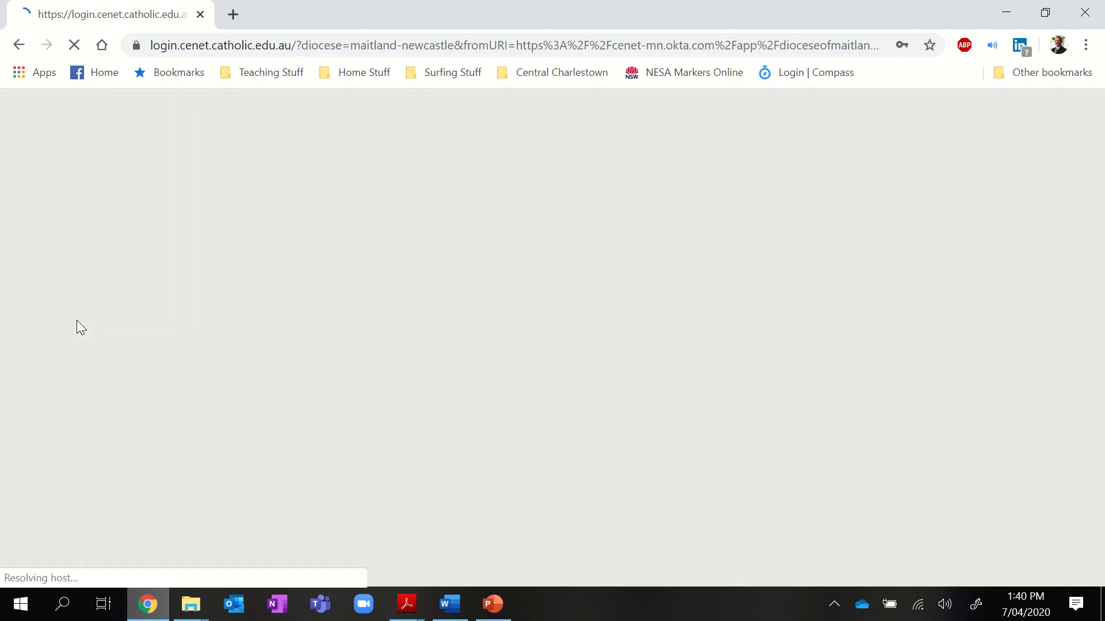
click(761, 398)
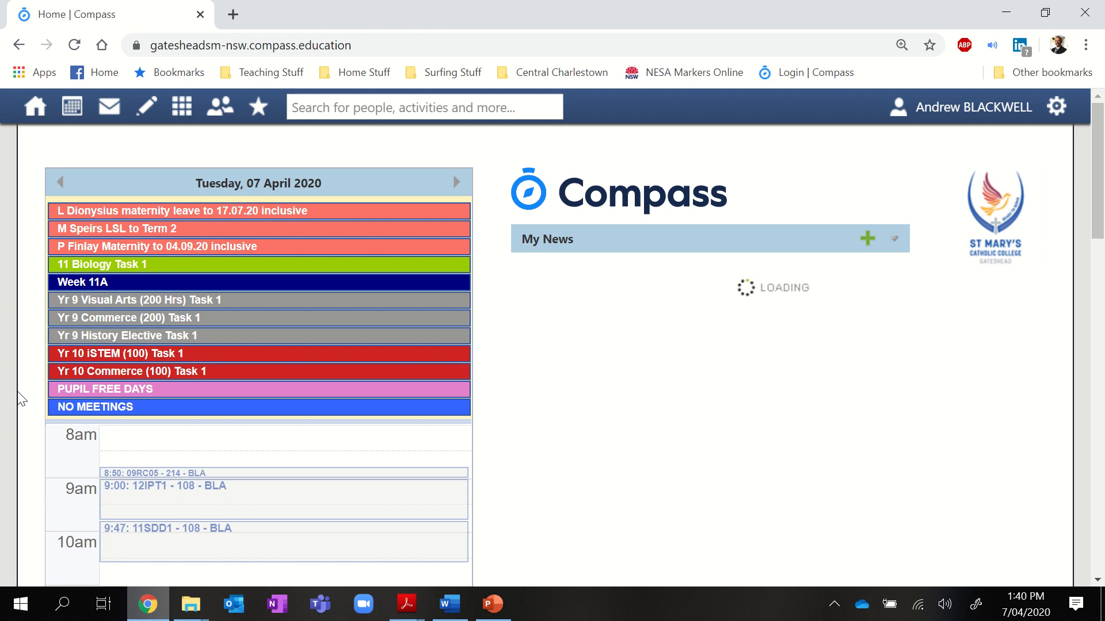
Step: Open the School Resources page from the teaching and learning options in Compass
scroll(20, 403, down, 3)
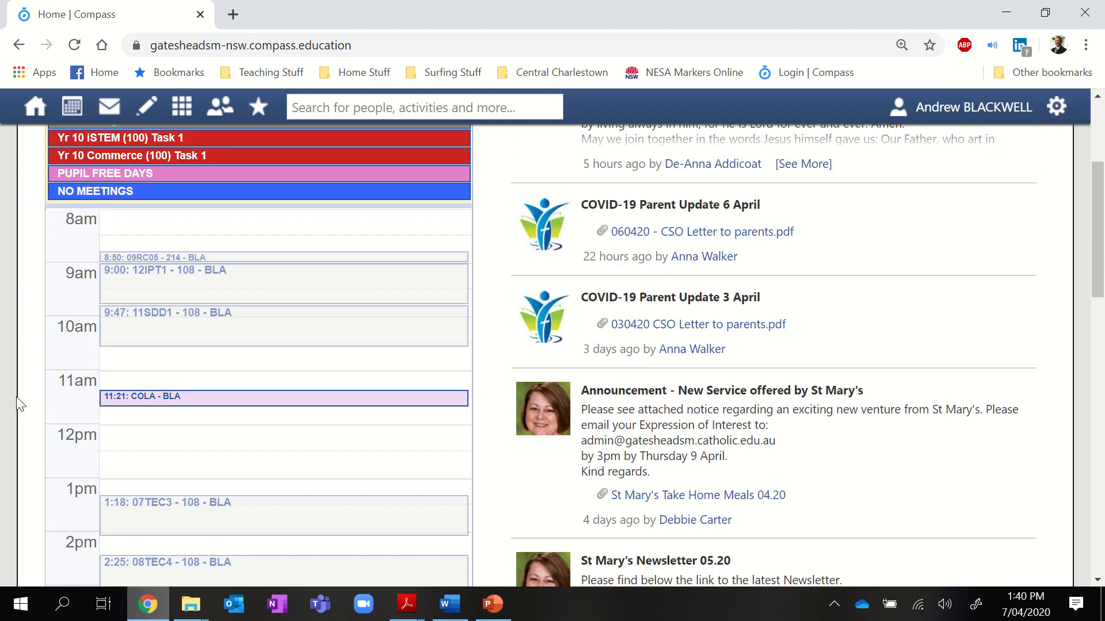
scroll(20, 403, down, 2)
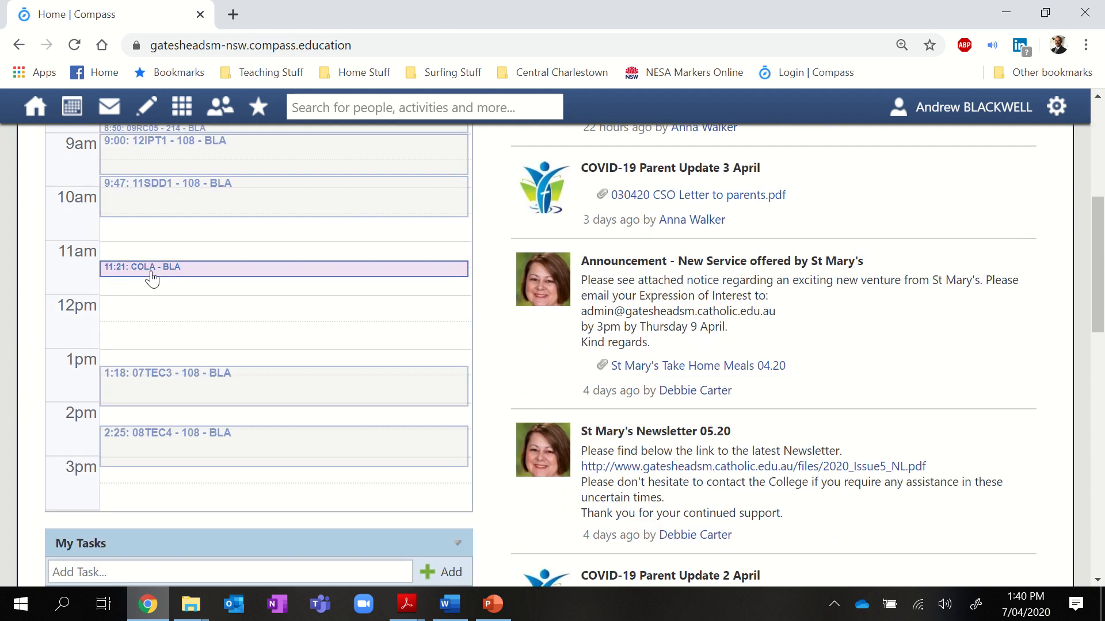
scroll(32, 343, up, 5)
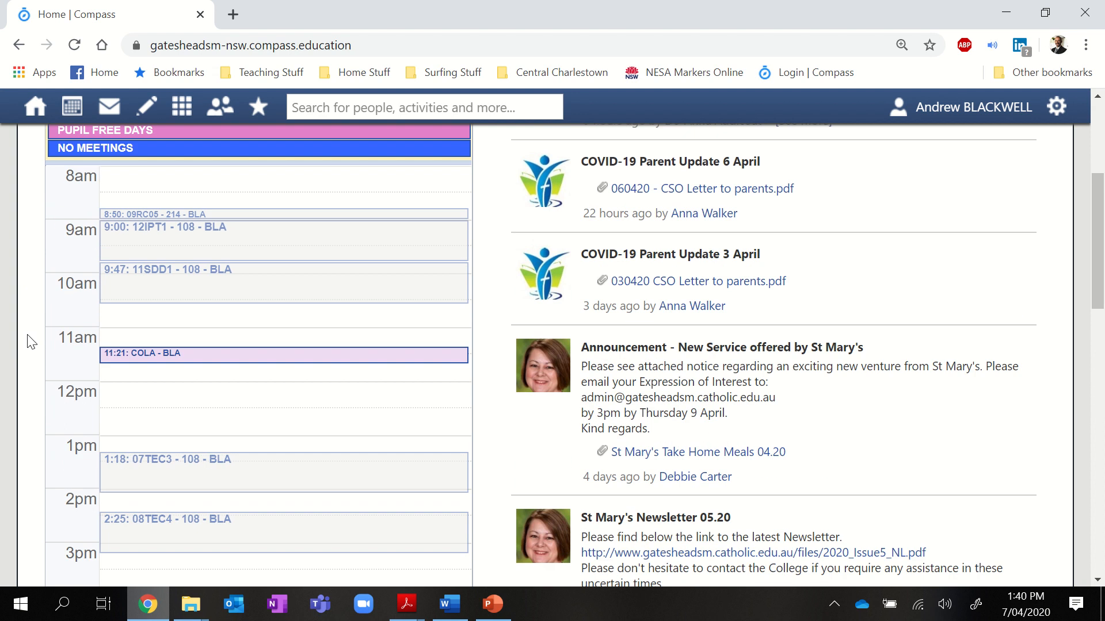
click(143, 118)
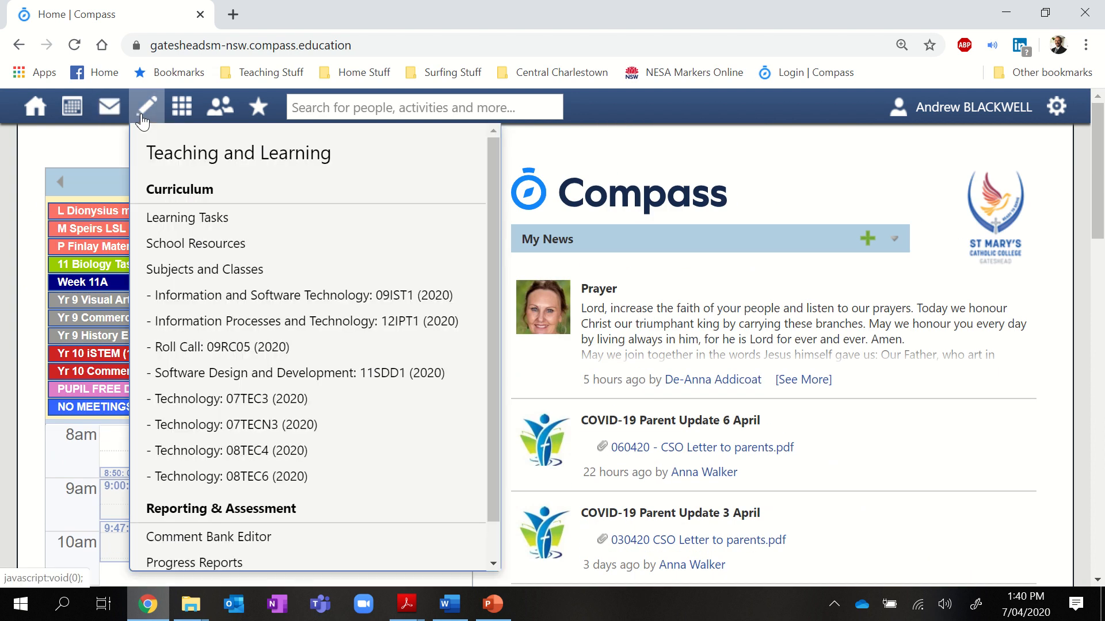
click(185, 252)
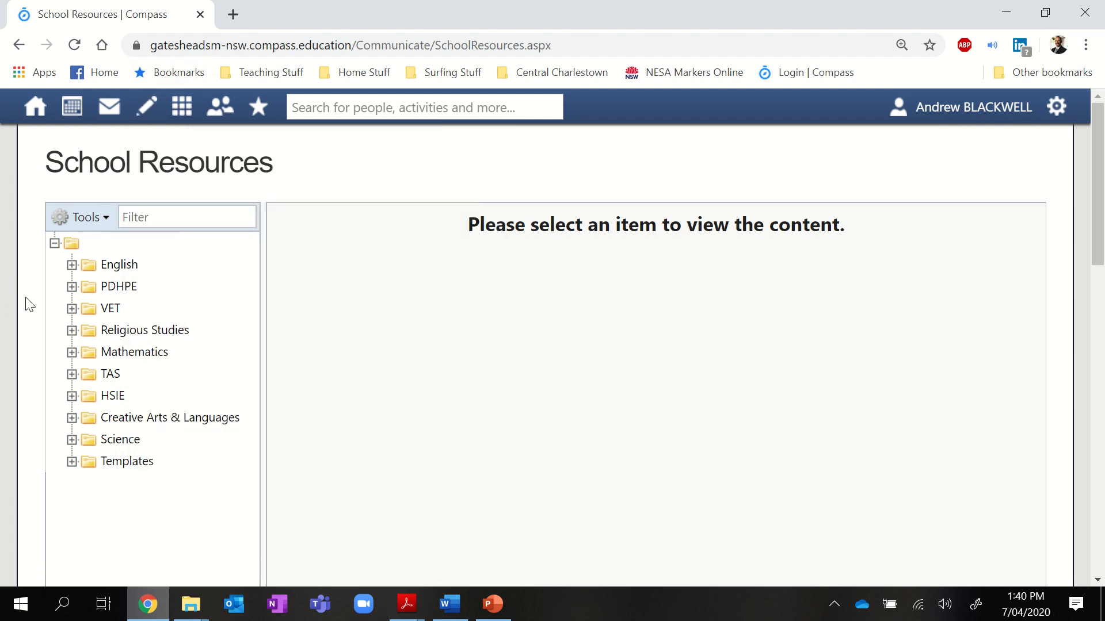
Step: Open the Assessment Tasks folder under Software Design within TAS, Stage 6 TAS Subjects
click(71, 375)
scroll(41, 382, down, 3)
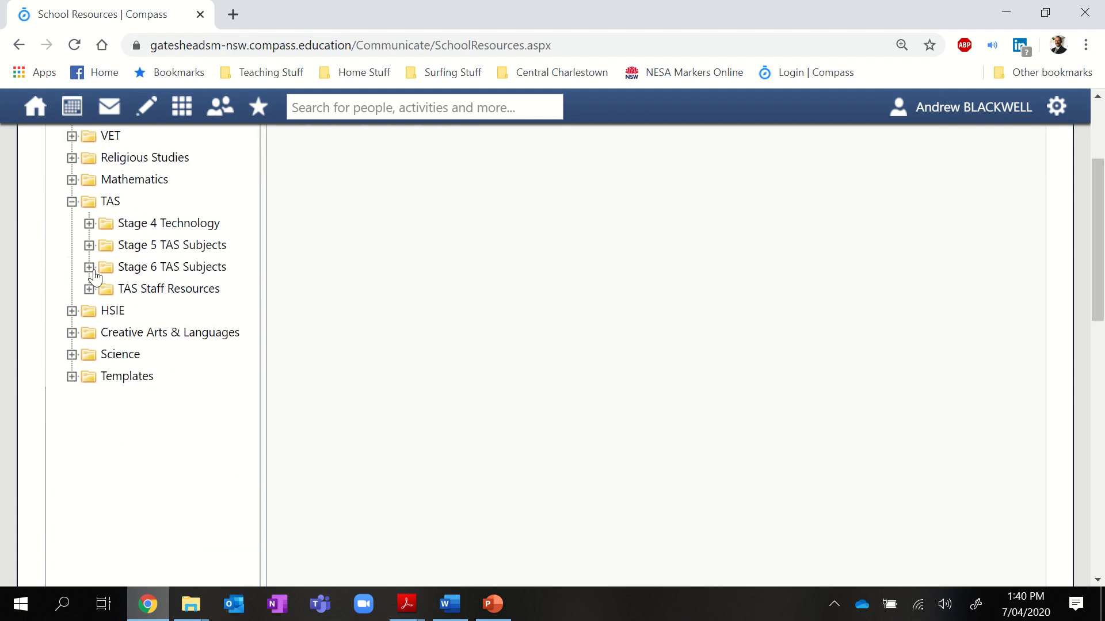
click(89, 224)
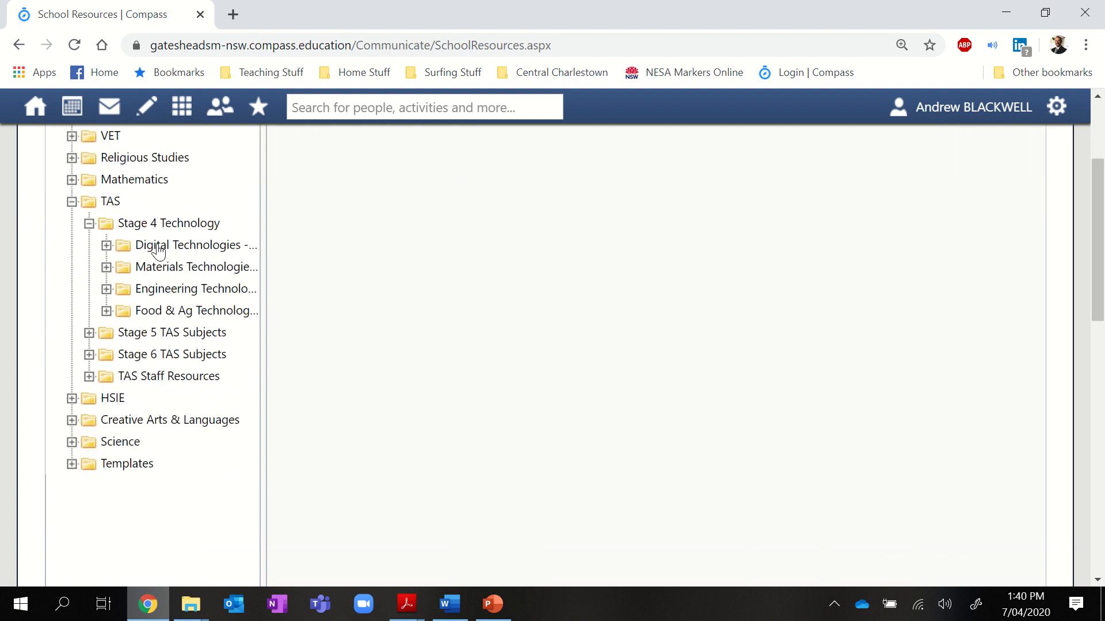
click(89, 224)
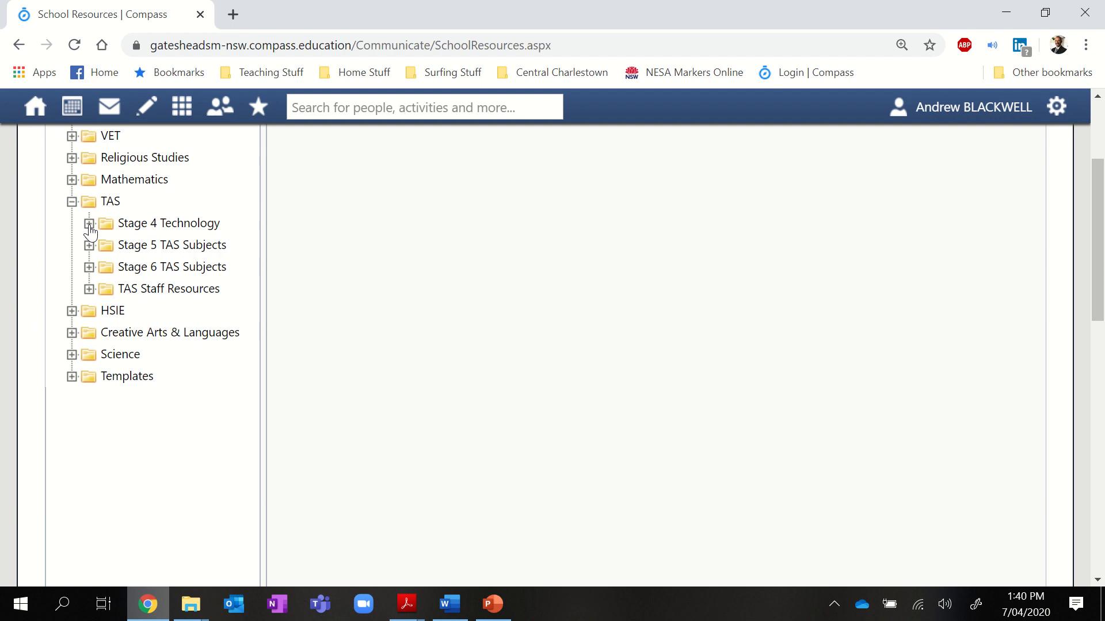
click(89, 268)
click(168, 382)
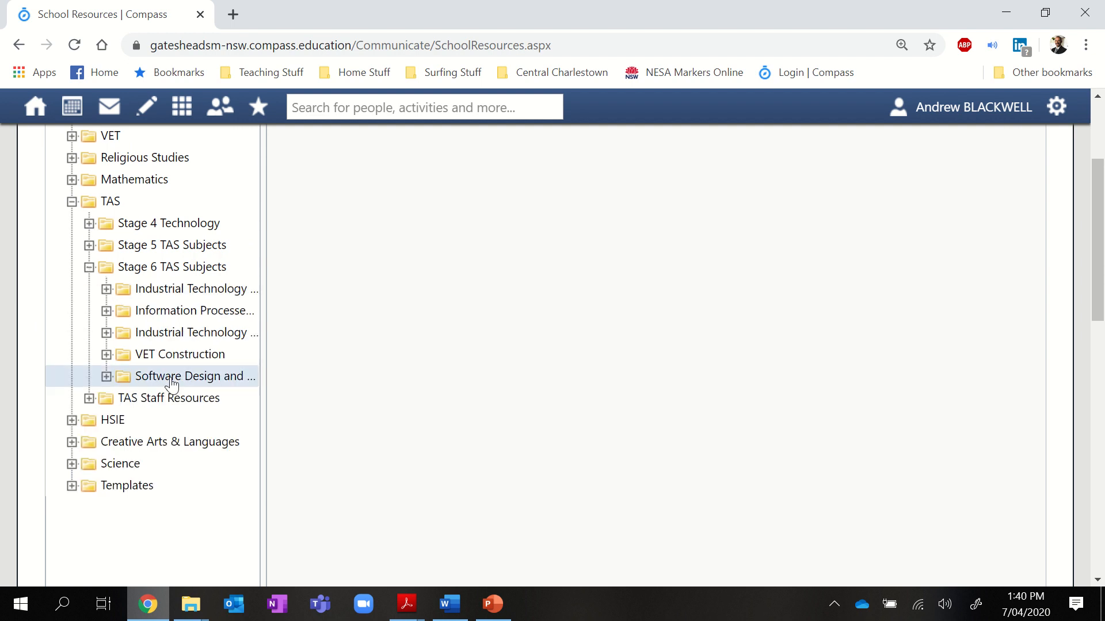
click(107, 376)
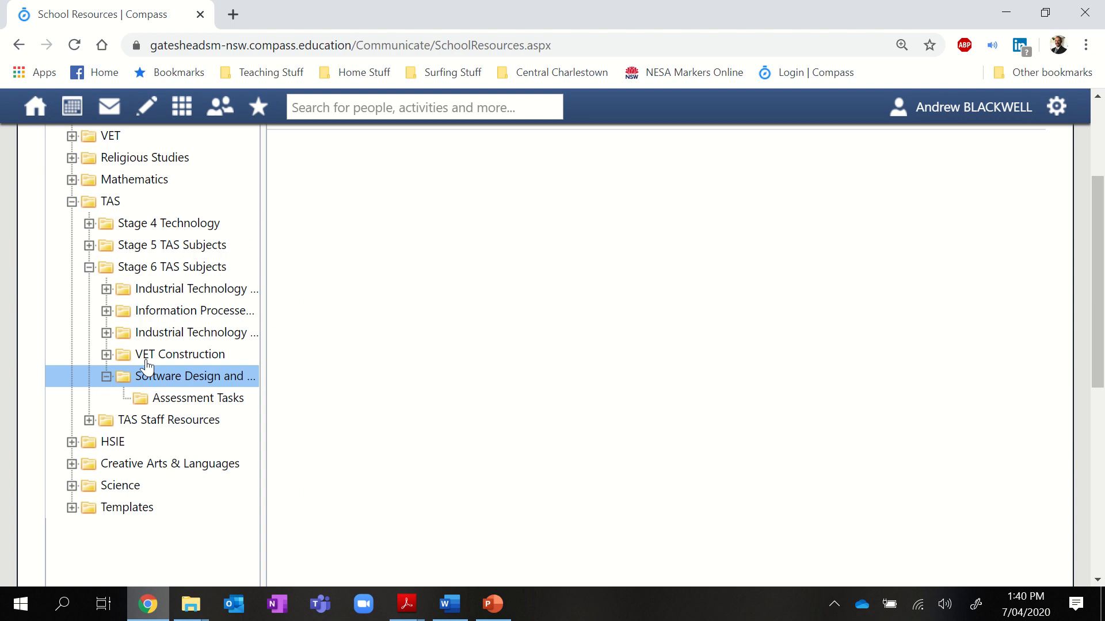
scroll(144, 363, down, 1)
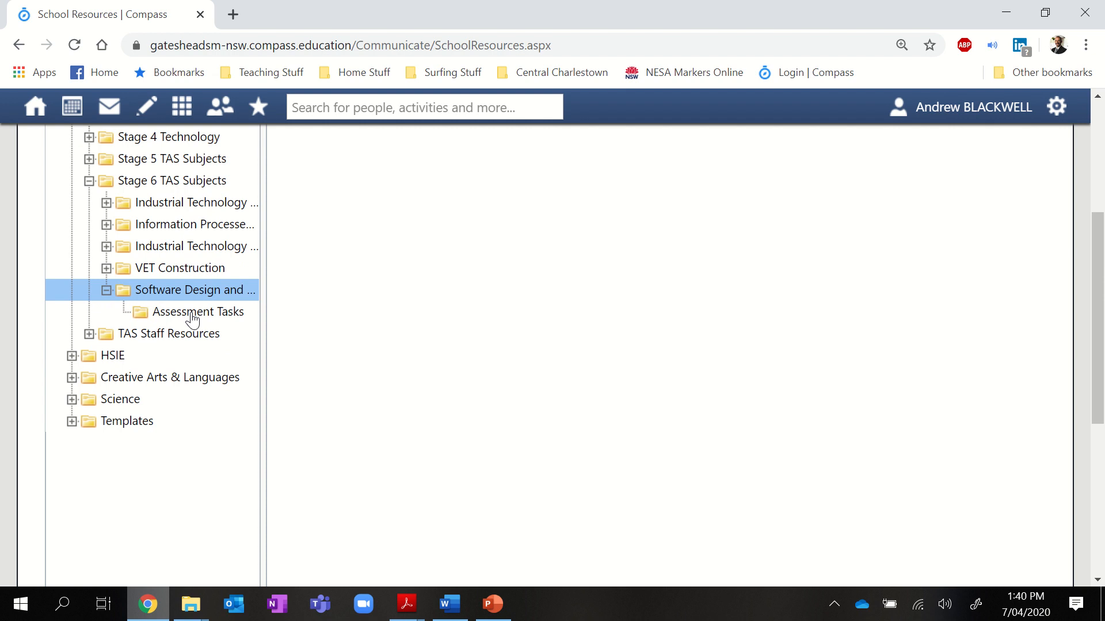
click(193, 316)
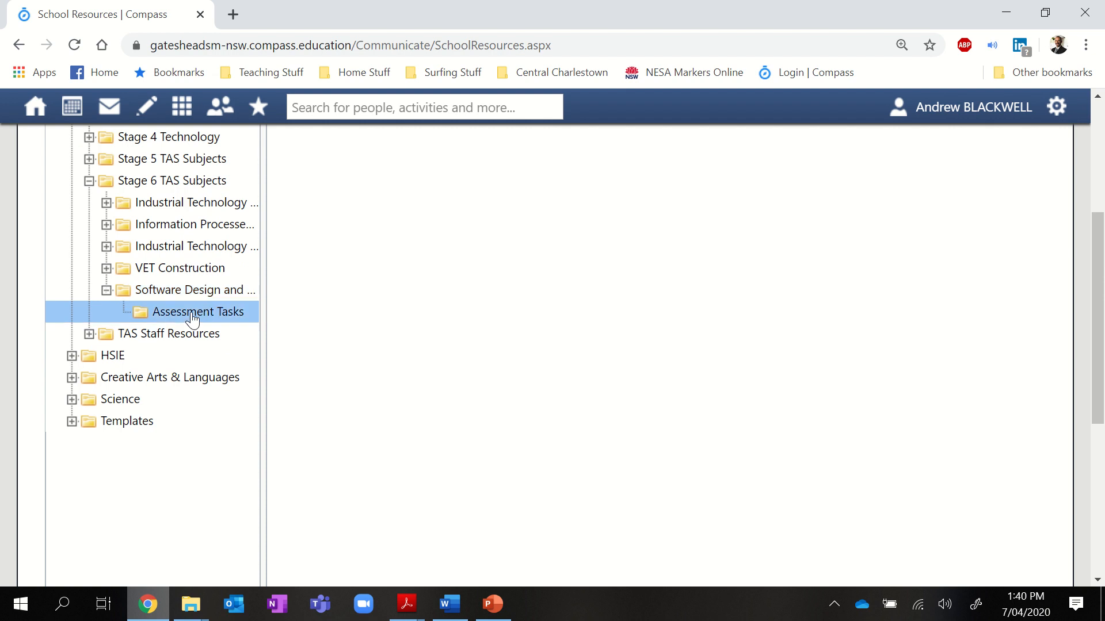
click(190, 291)
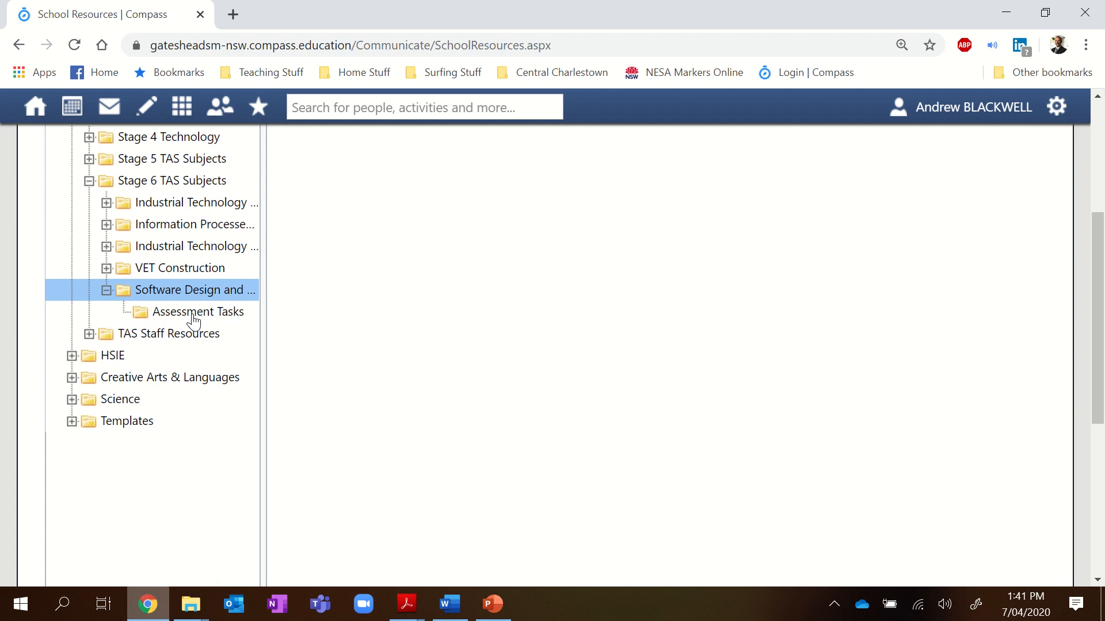
click(195, 315)
click(195, 292)
click(181, 315)
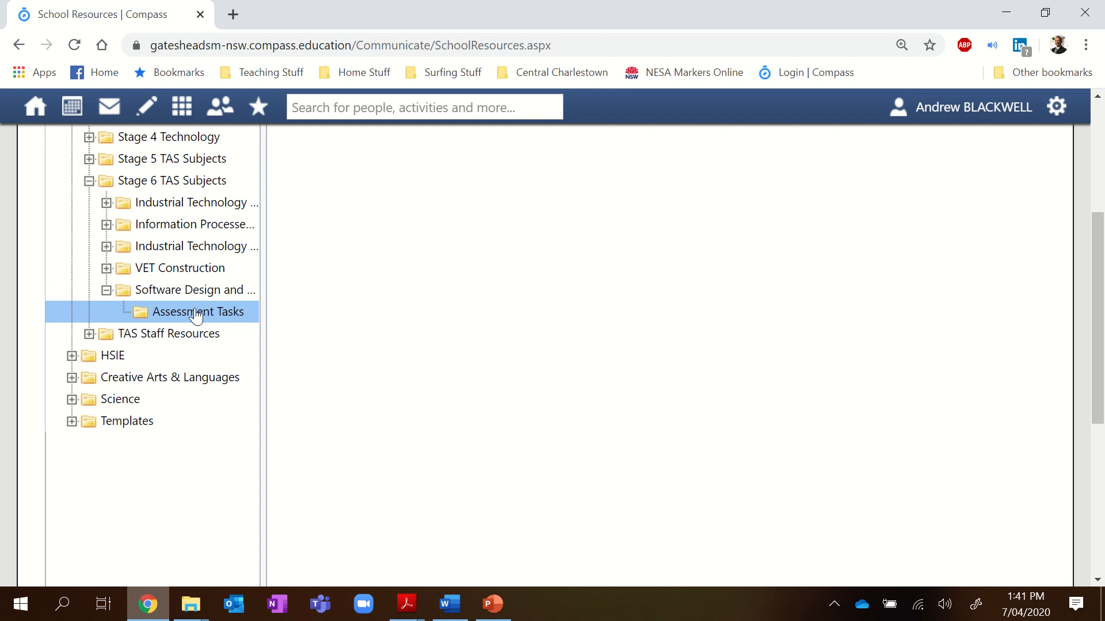
Step: Start a new rubric in the Assessment Tasks folder, named with the teacher's surname followed by "Software Design Development"
scroll(470, 342, up, 2)
scroll(470, 343, up, 1)
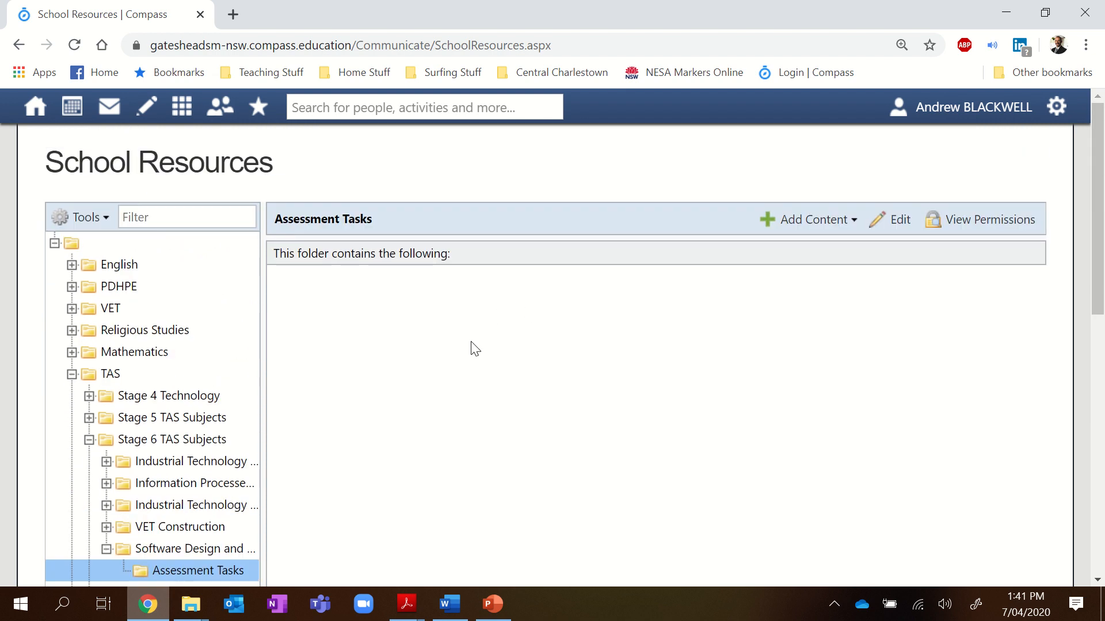
scroll(471, 343, down, 1)
scroll(471, 343, up, 1)
scroll(471, 343, down, 1)
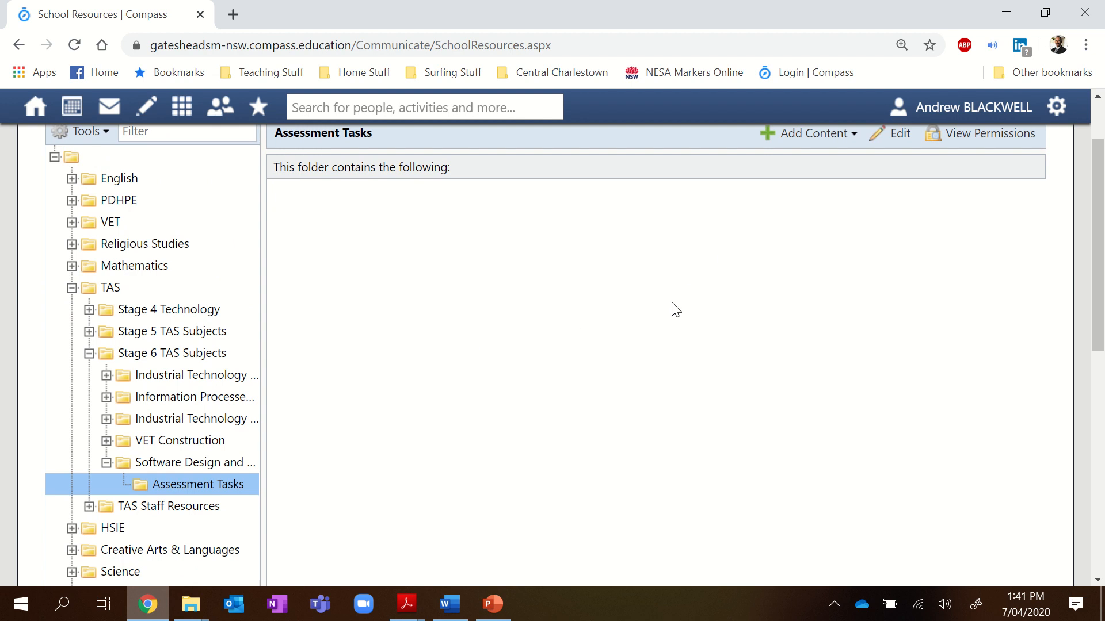
scroll(540, 370, up, 1)
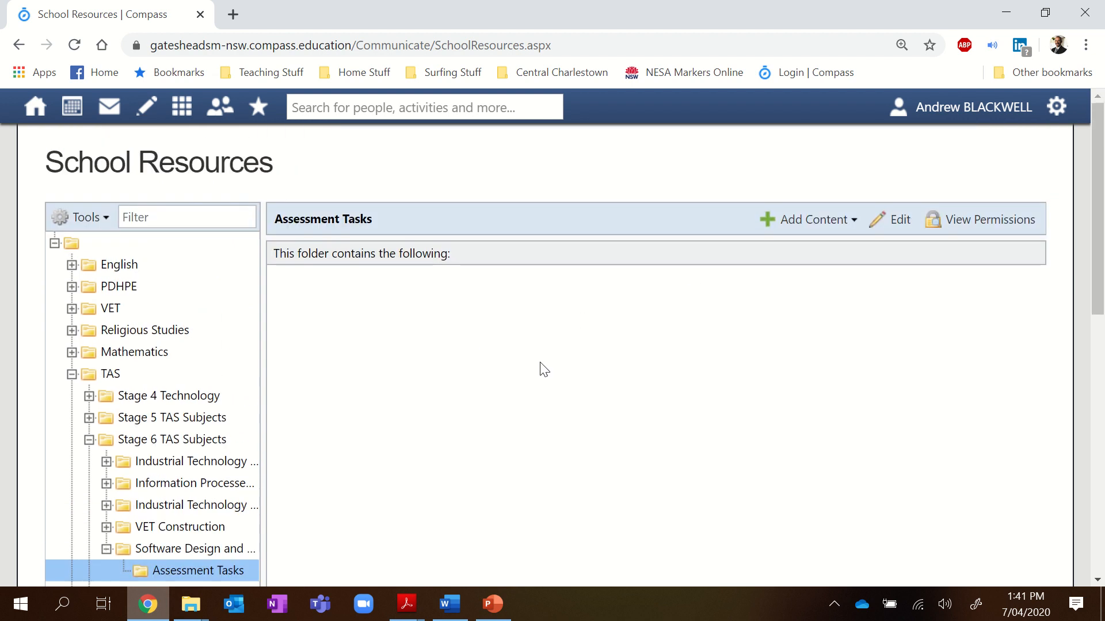
click(785, 223)
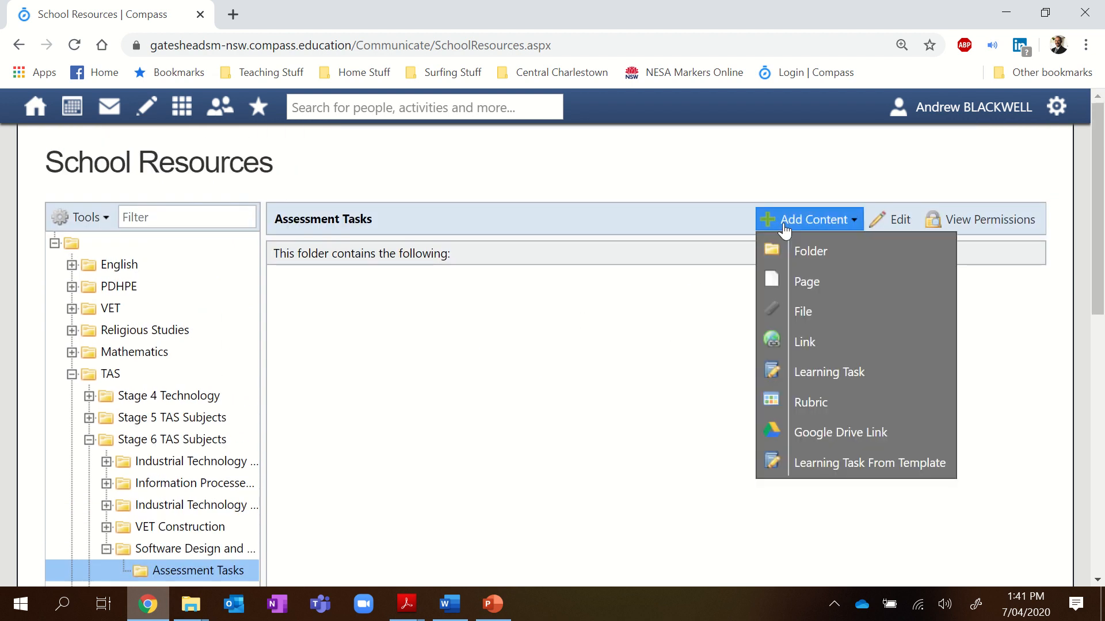
click(818, 405)
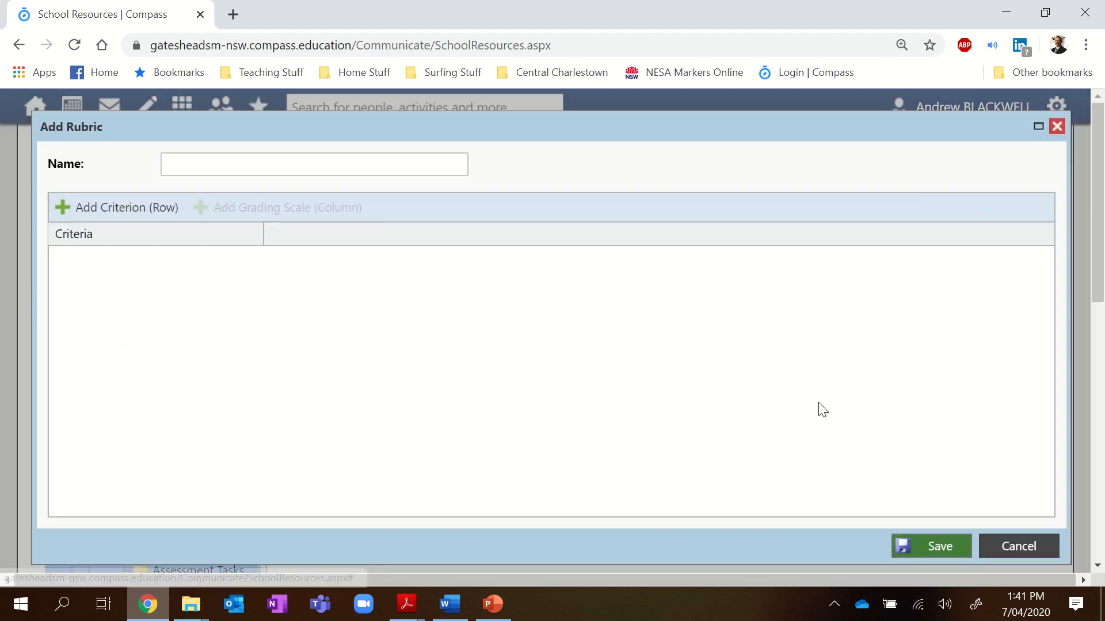
click(219, 170)
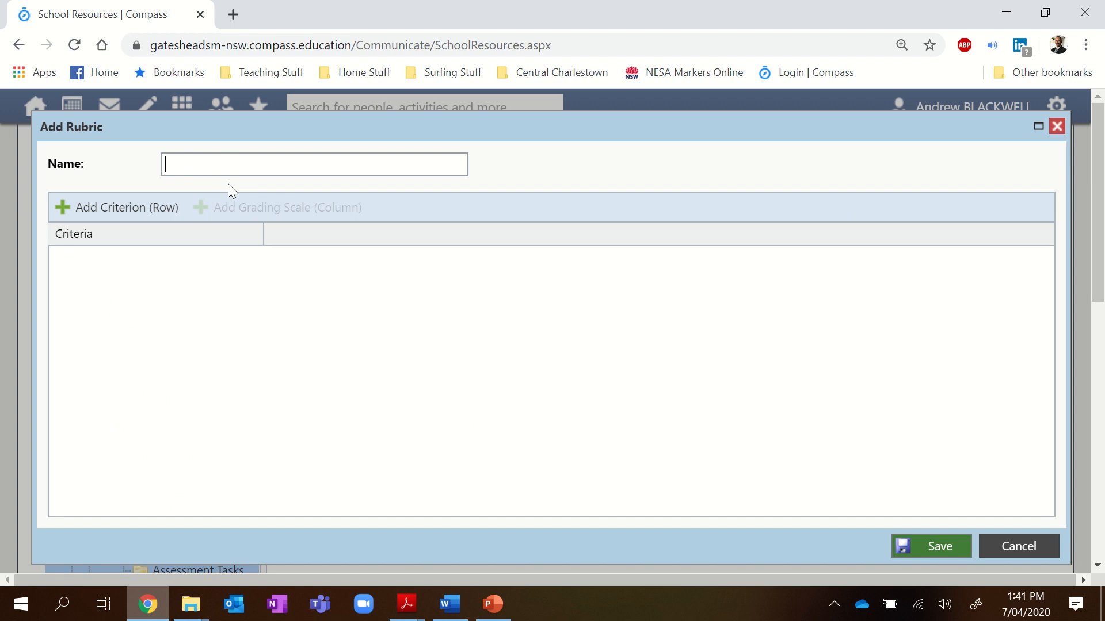
text(Blackwell Software)
text(Desi)
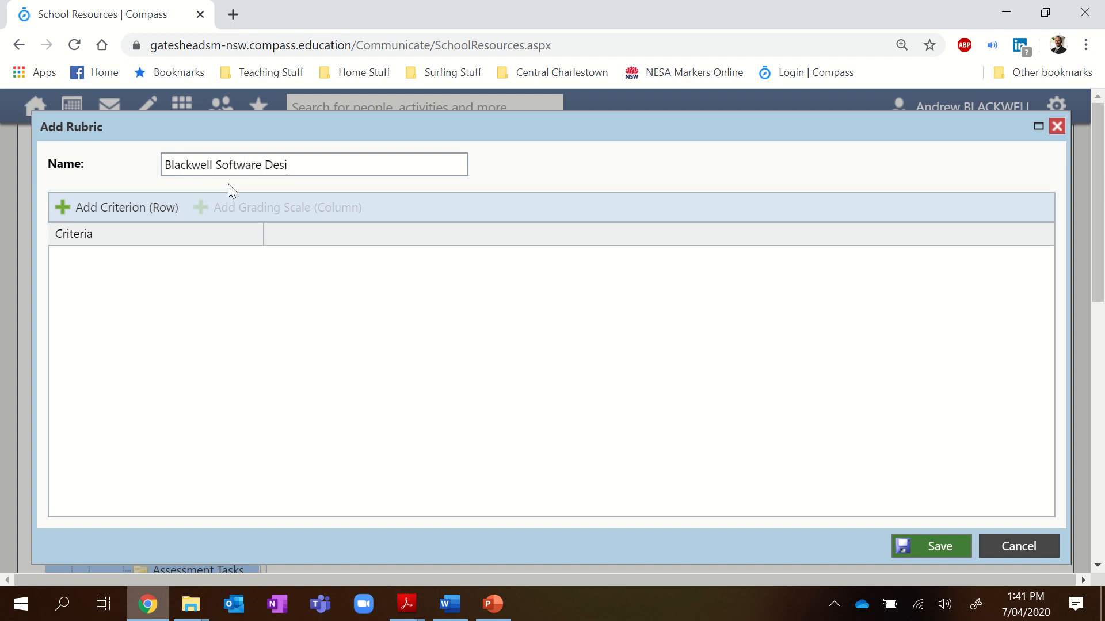
text(gn Development)
Step: Add a criterion to the rubric named "Requirement Report", matching the first component in the Word marking guide
click(448, 604)
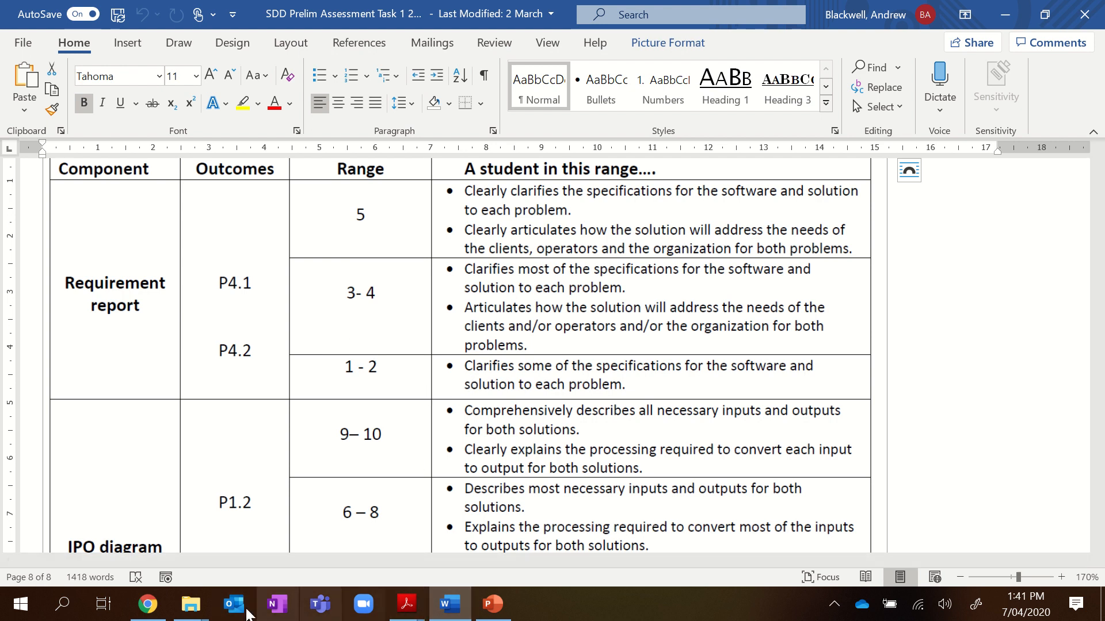
click(145, 601)
click(130, 219)
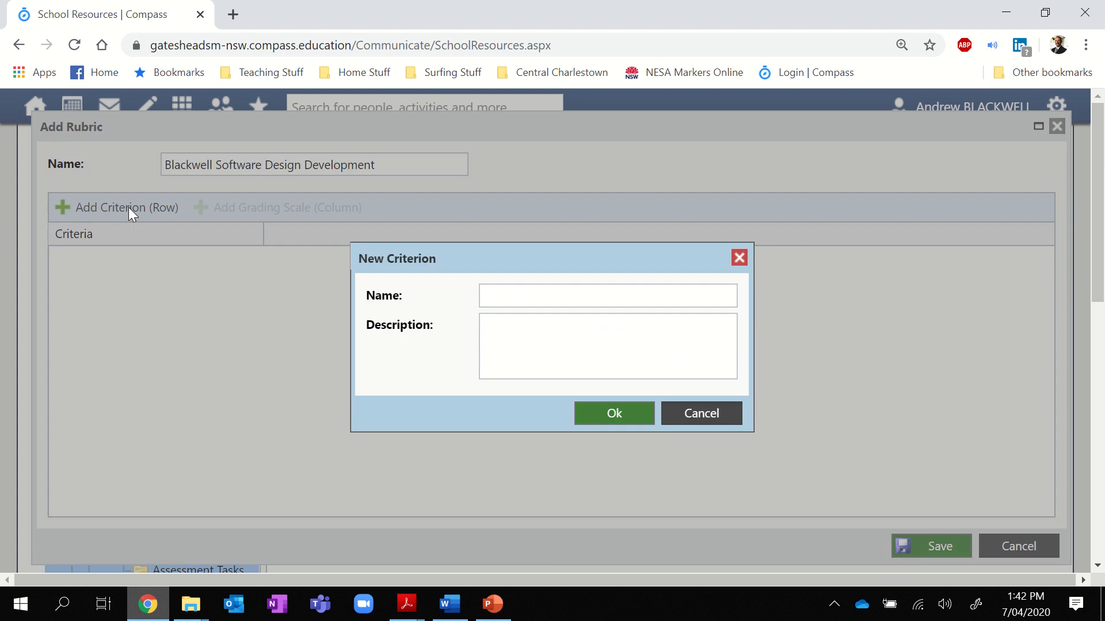
click(522, 299)
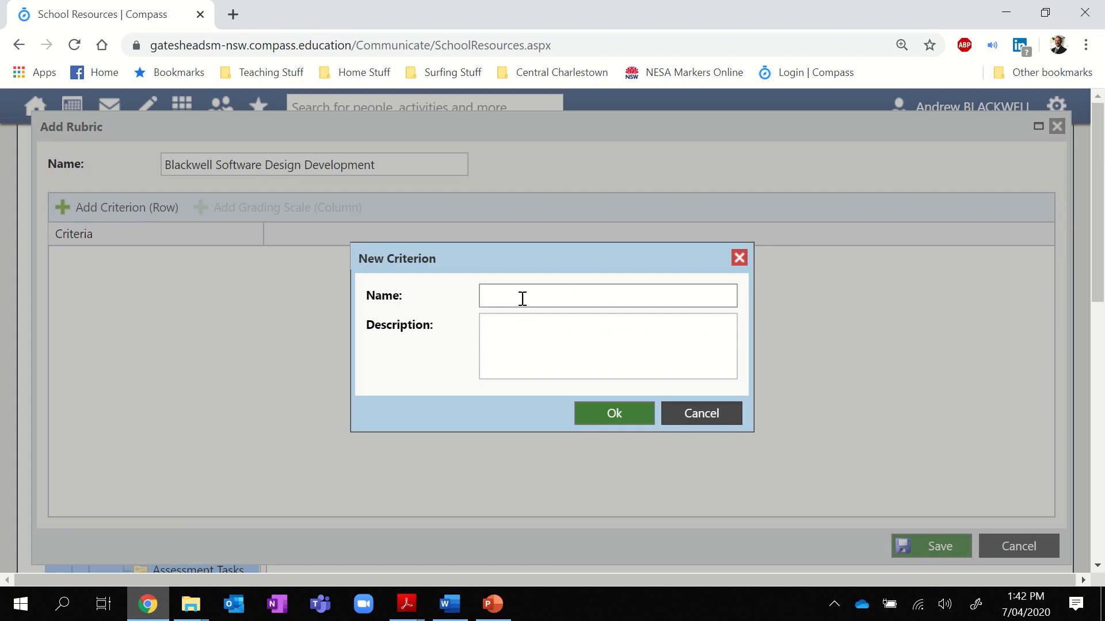
click(449, 604)
click(451, 615)
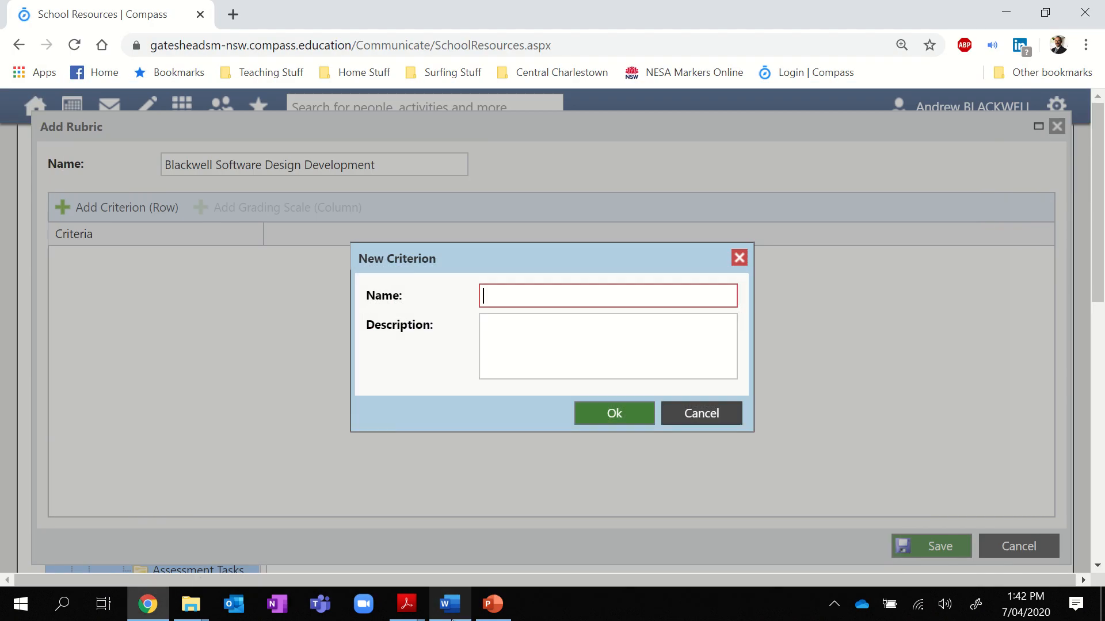
text(Re)
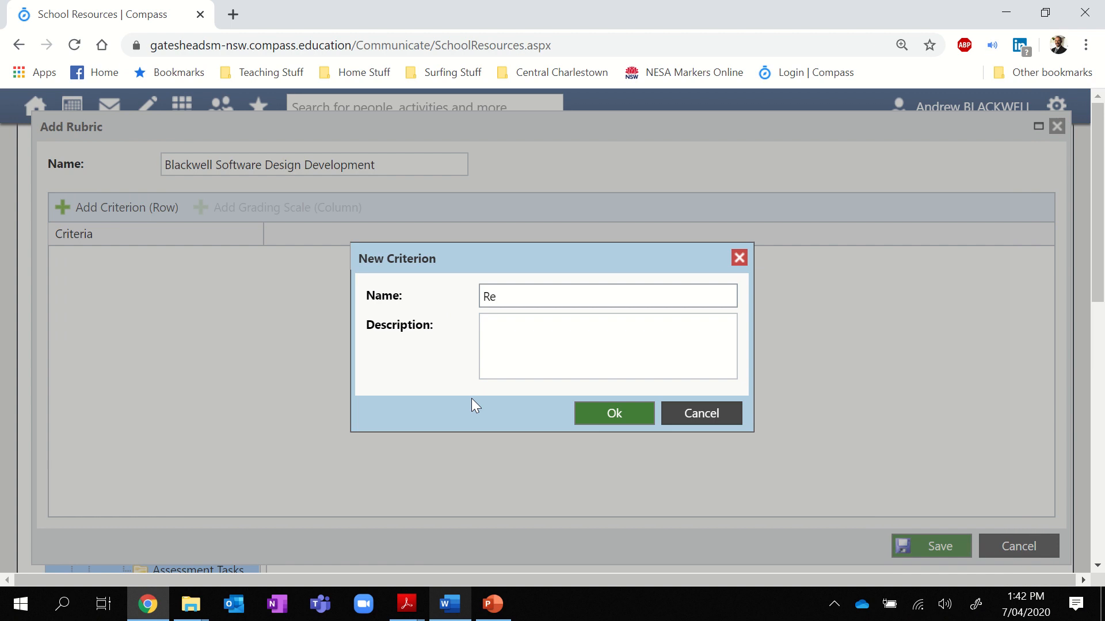
text(quirement Report)
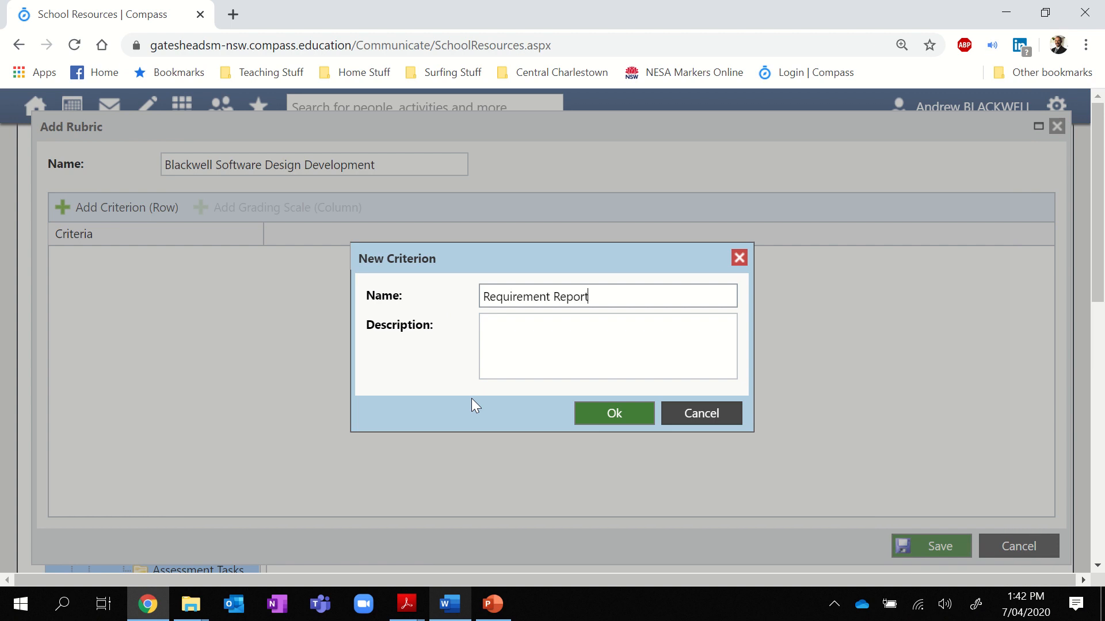
Step: Give the Requirement Report criterion the description "Problem 1 Situation", confirm it, and reopen it briefly to check its details
click(521, 340)
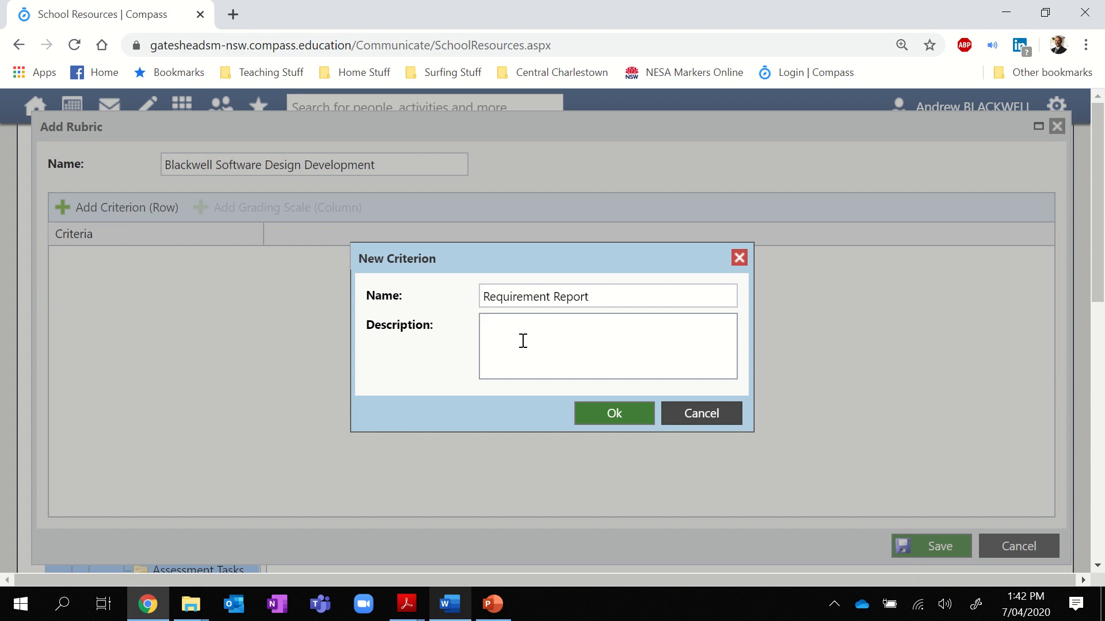
text(Task)
key(BackSpace)
key(BackSpace)
key(BackSpace)
key(BackSpace)
key(BackSpace)
text(Problem 1 Situation)
click(614, 412)
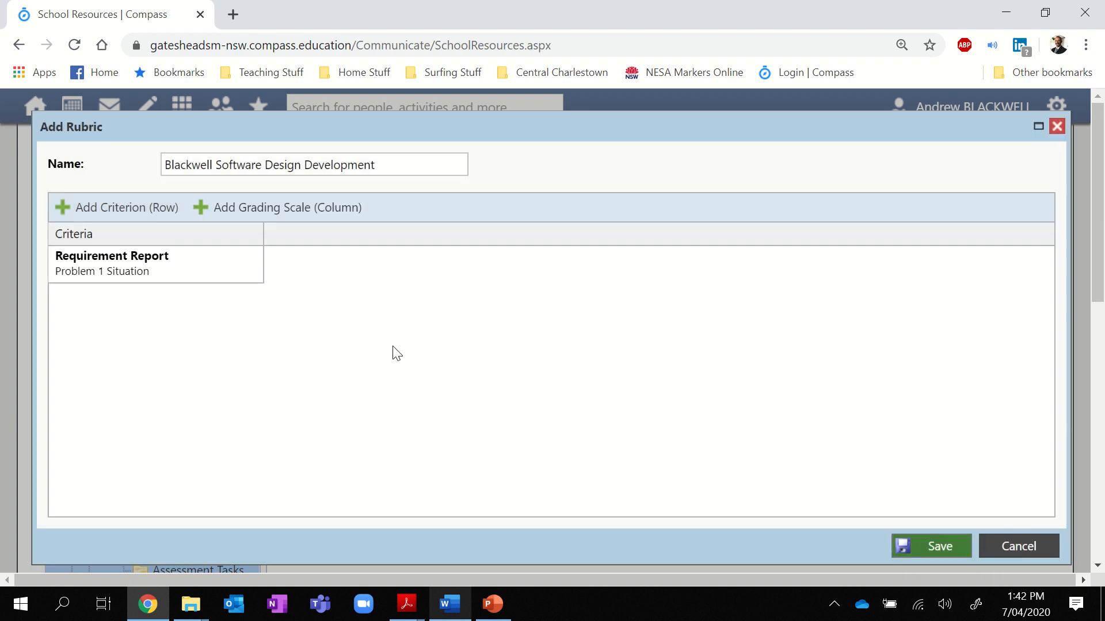
click(181, 272)
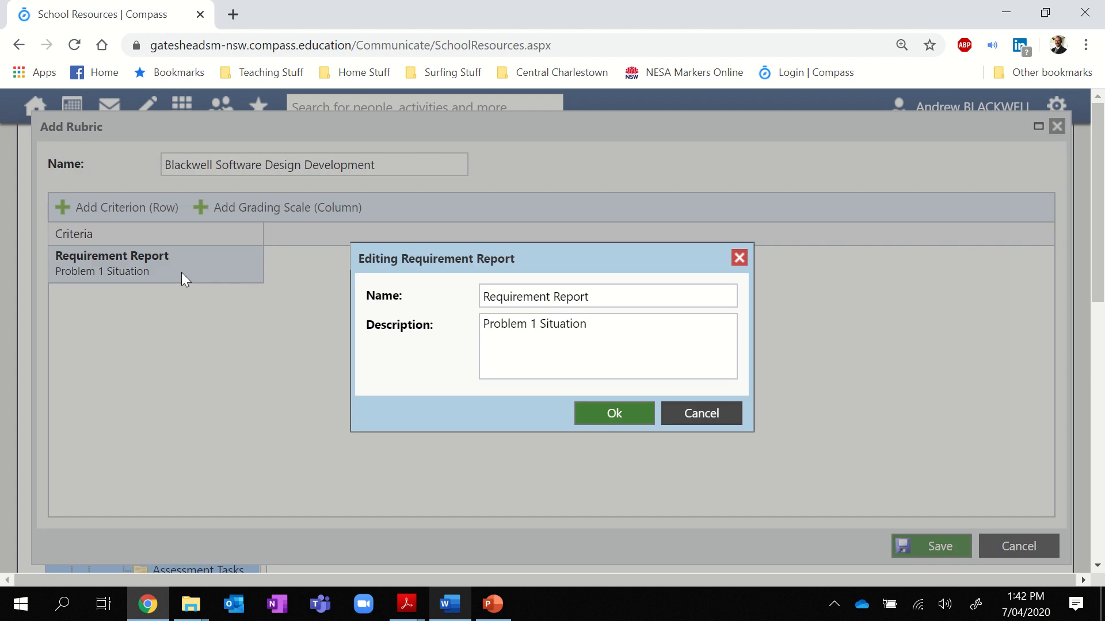
click(612, 414)
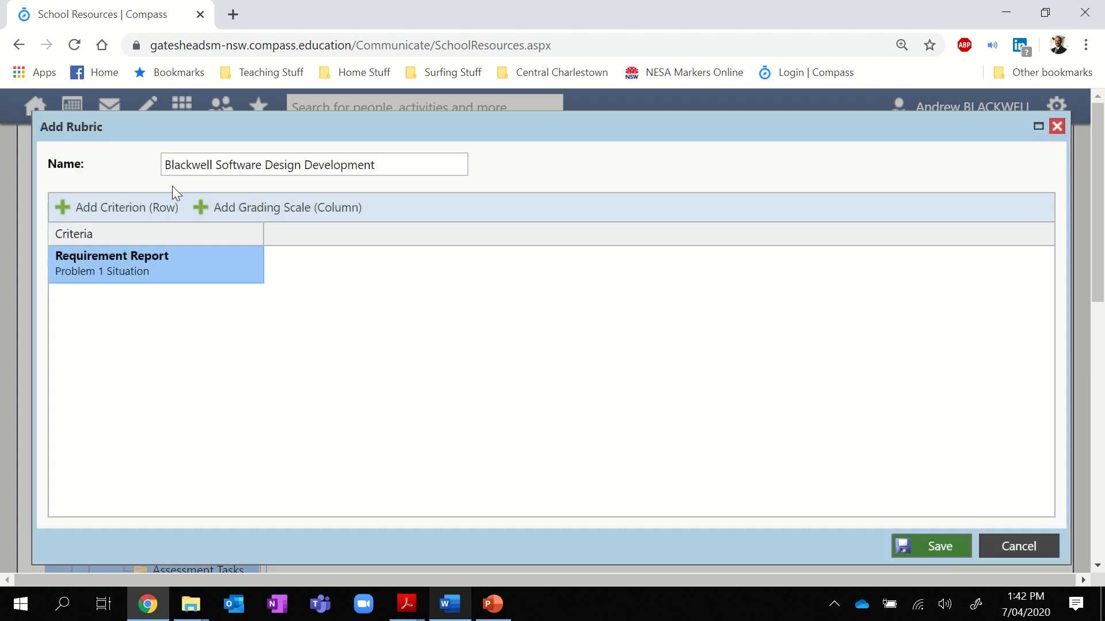
Step: Add a grading scale column named "Grade A" to the rubric
click(276, 211)
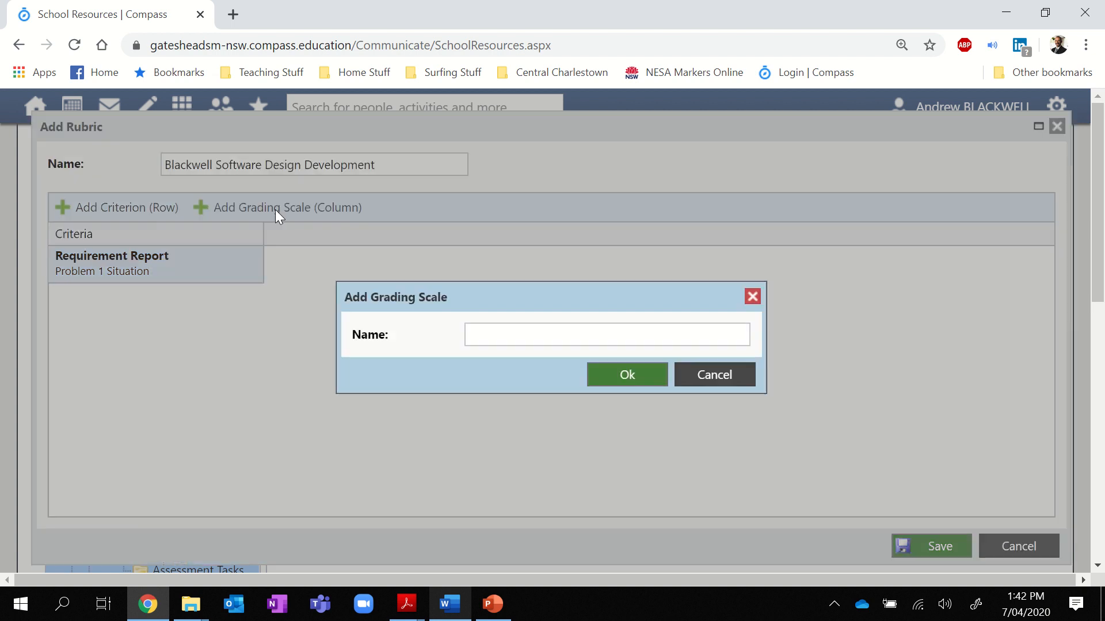
click(480, 332)
text(Gard)
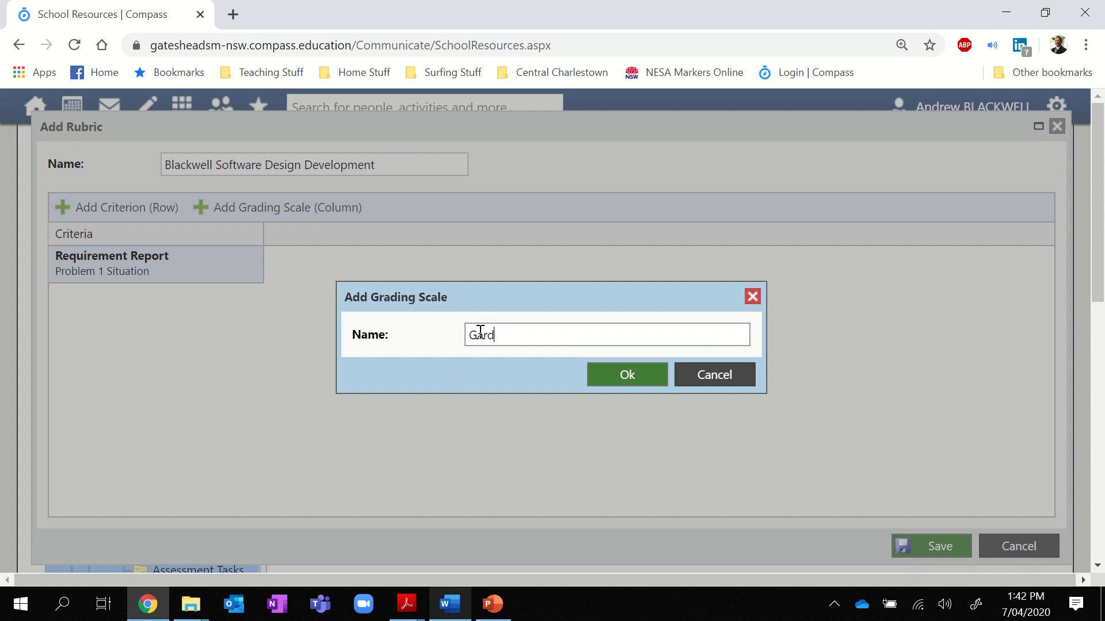
key(BackSpace)
key(BackSpace)
key(BackSpace)
text(rade A)
click(629, 376)
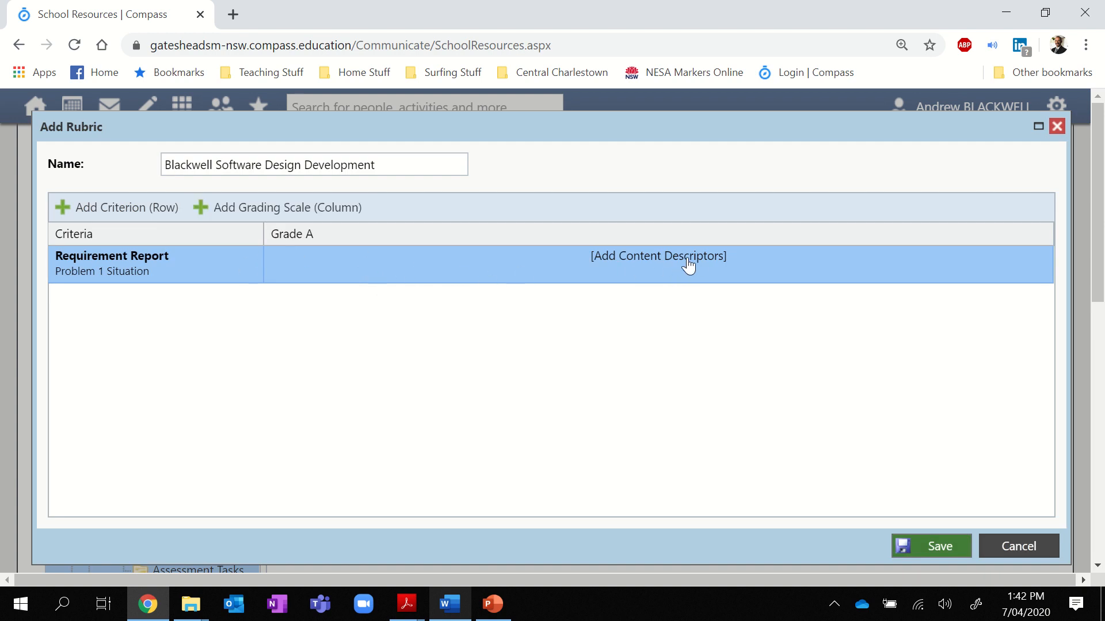
Step: Add a second grading scale column named "Grade B"
click(295, 208)
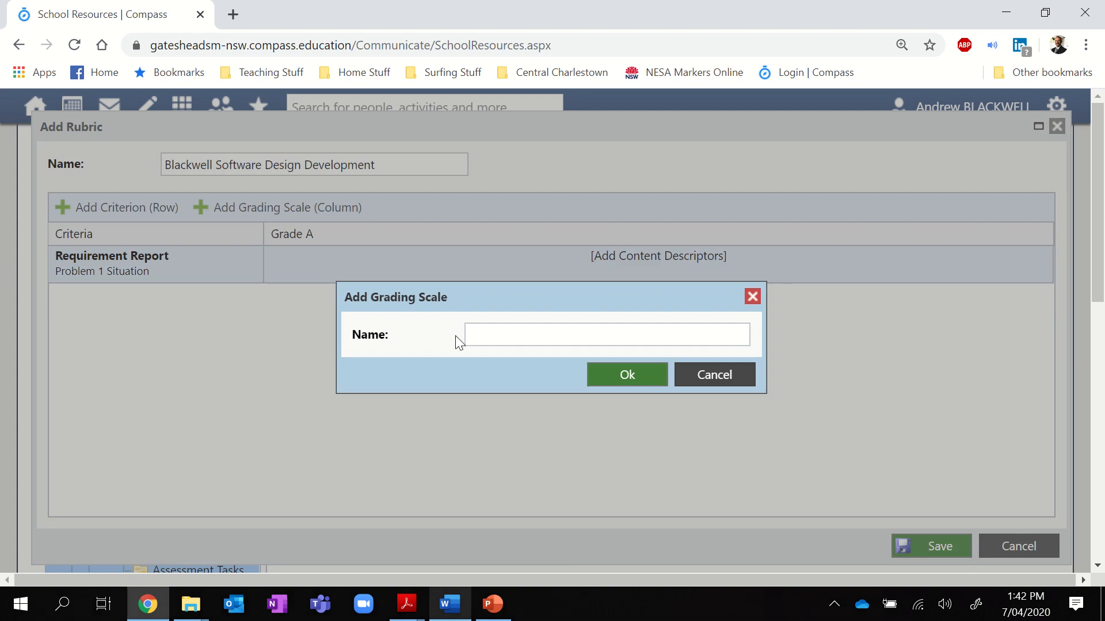
click(487, 327)
text(Grade)
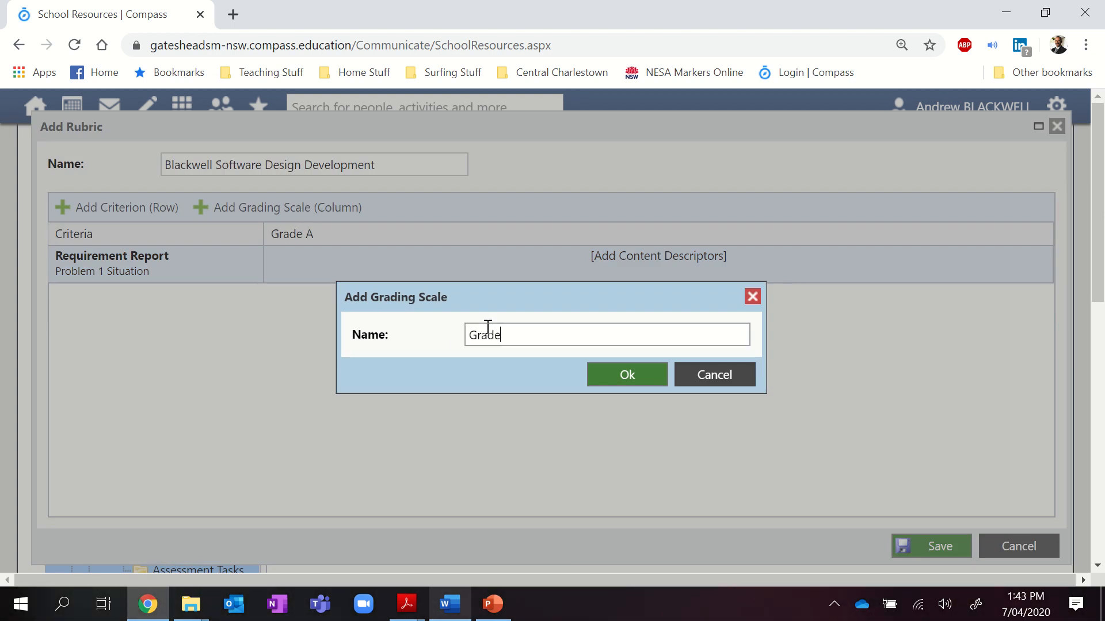
text( b)
key(BackSpace)
text(B)
click(631, 383)
Step: Add two more grading scale columns named "Grade C" and "Grade D"
click(291, 210)
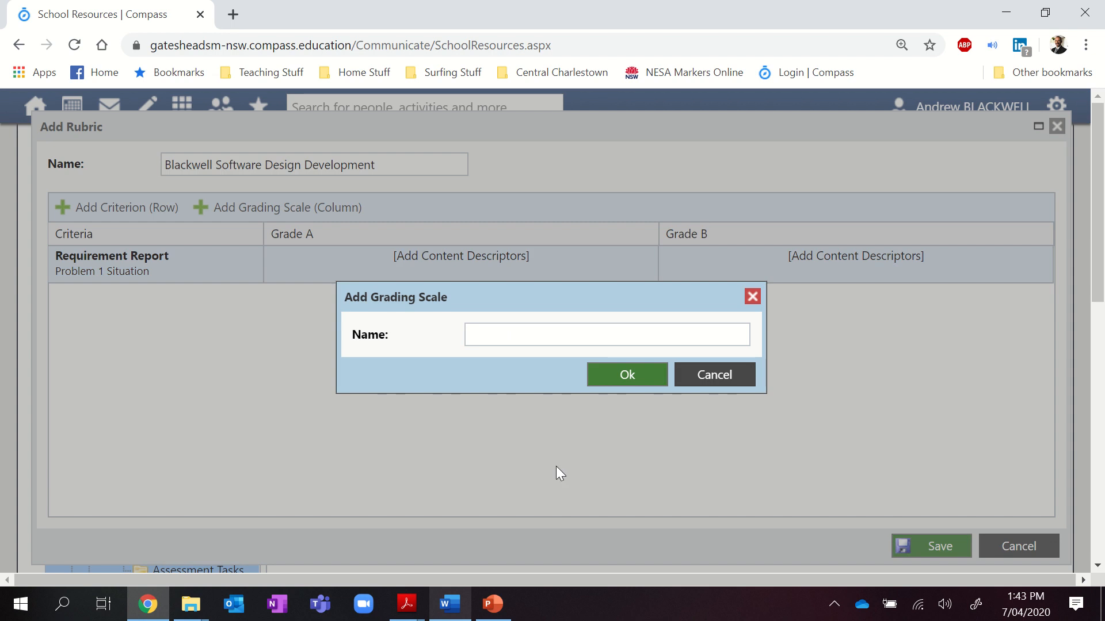
click(503, 328)
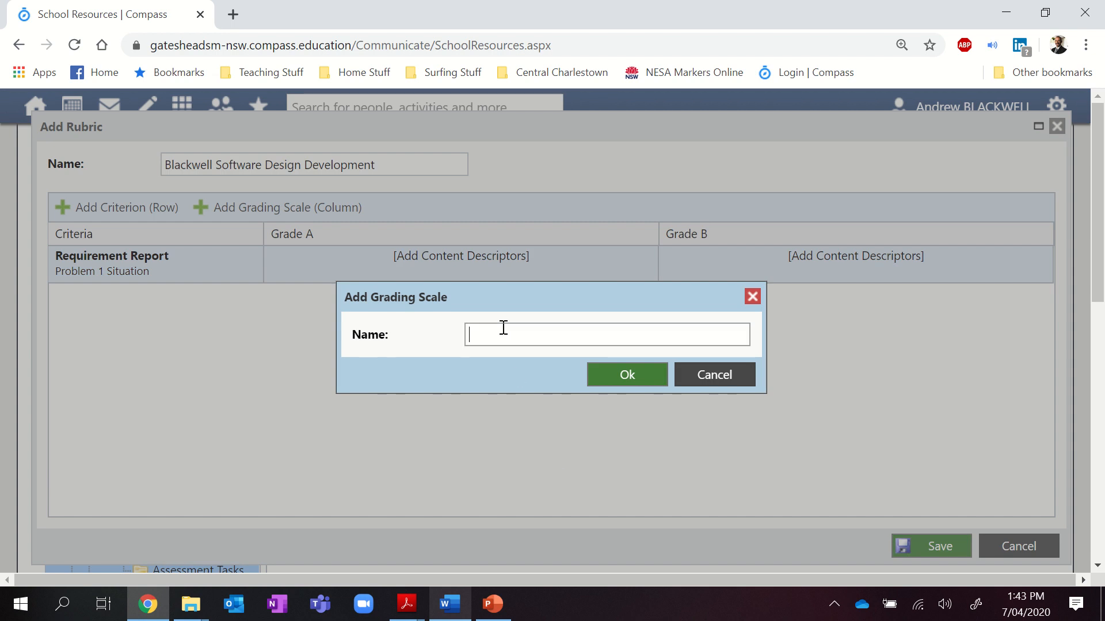
text(Grade C)
click(631, 384)
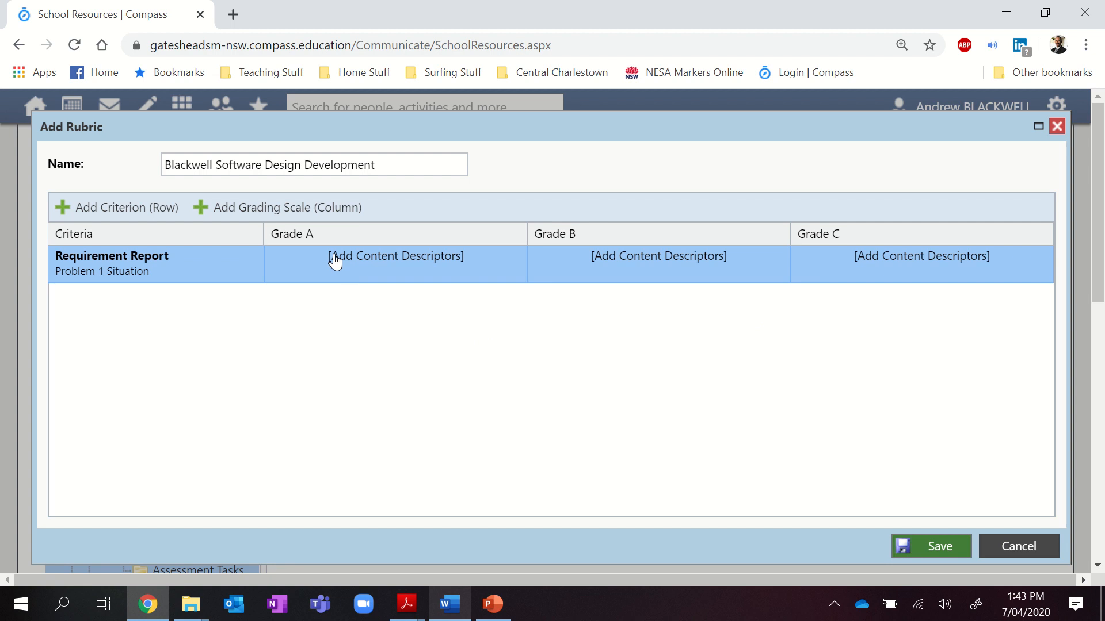
click(294, 208)
click(499, 339)
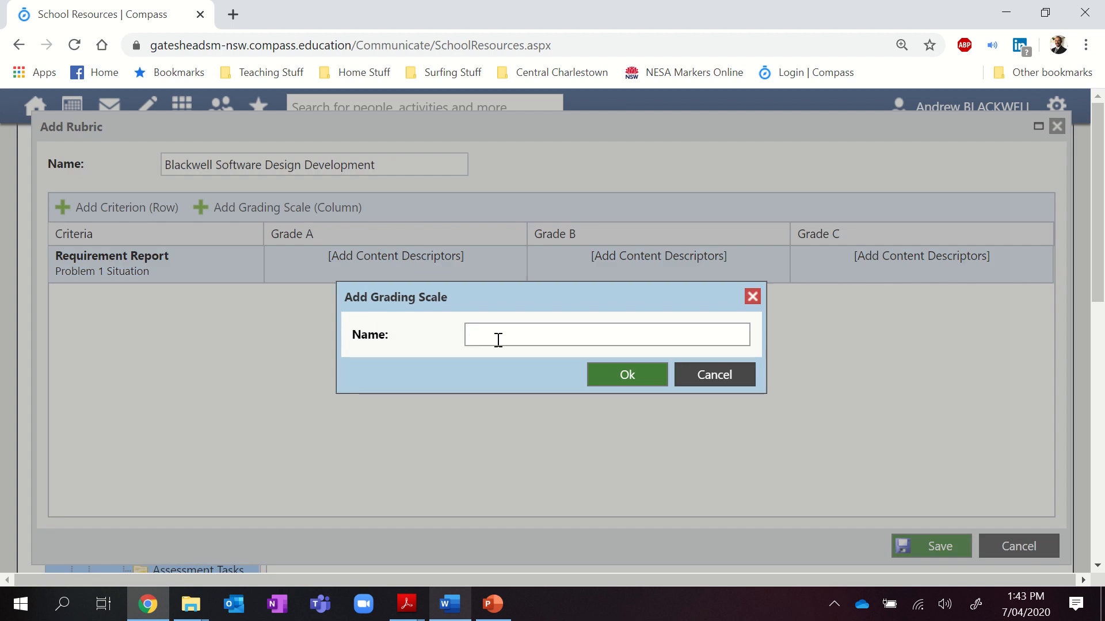
text(Grade D)
click(623, 385)
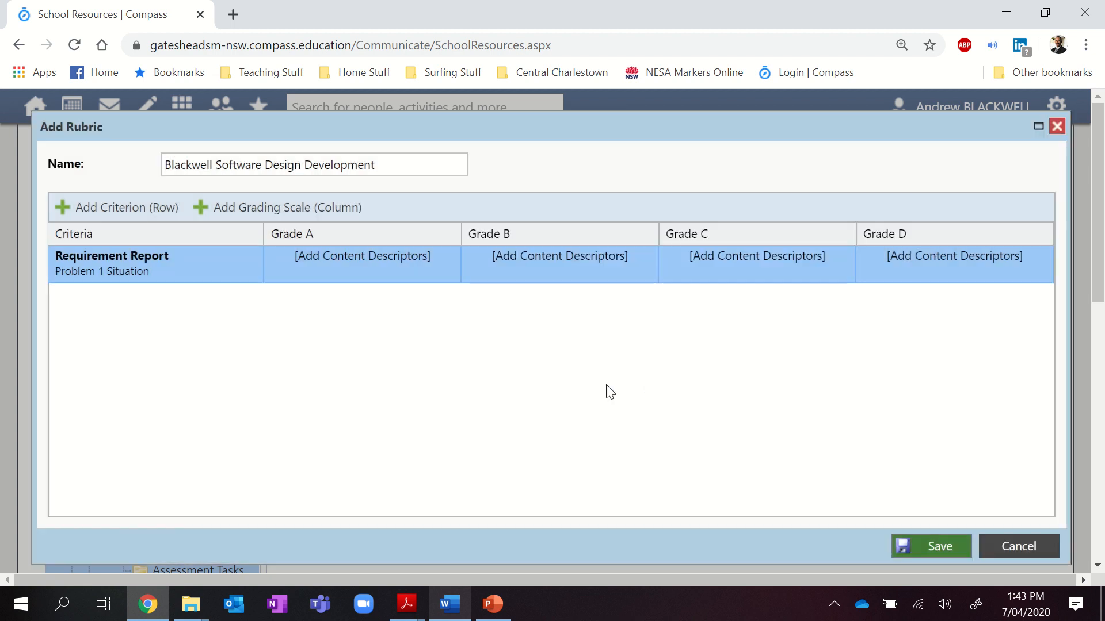
Step: Add a final grading scale column named "Grade E"
click(306, 210)
click(528, 335)
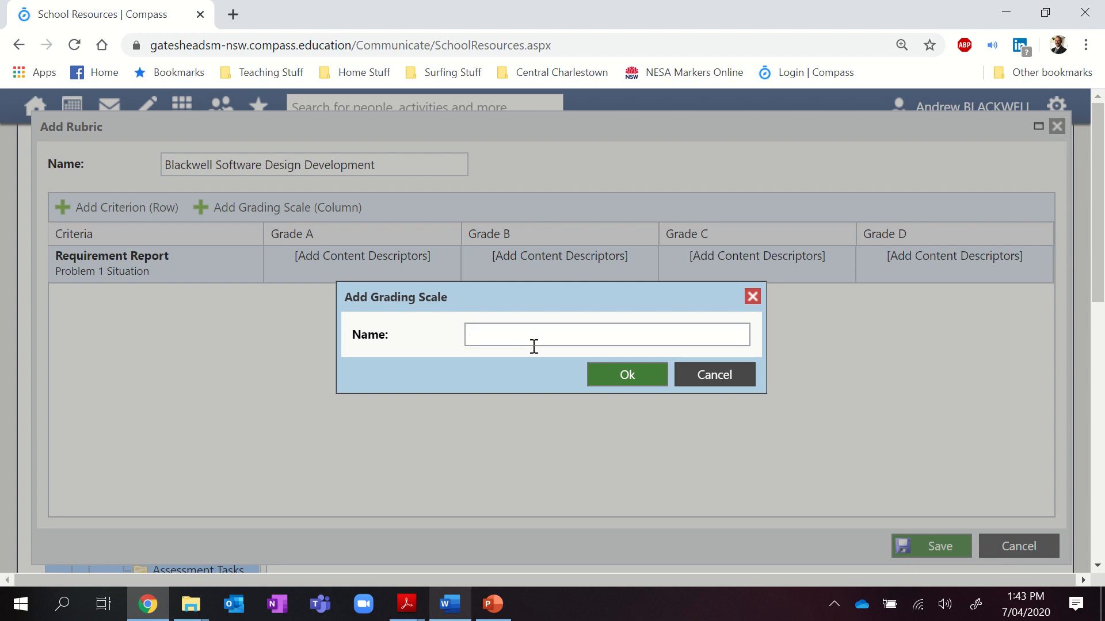
text(Grade E)
click(623, 383)
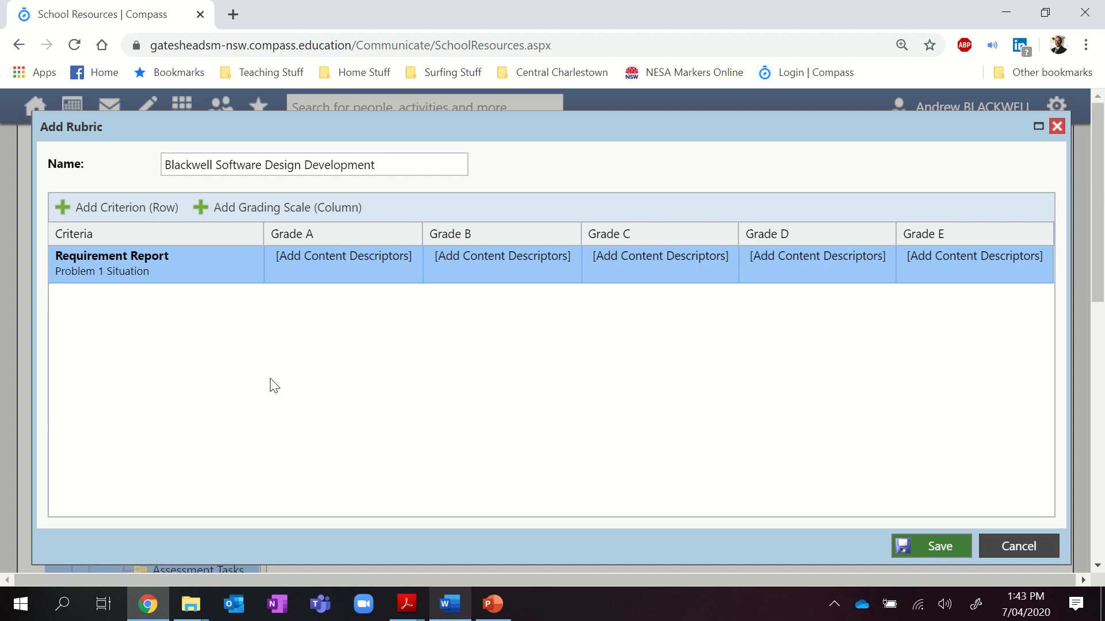
Step: Enter "Clearly Clarify the Specs" as a Grade A content descriptor for Requirement Report, based on the marking guide's top range in Word
click(320, 273)
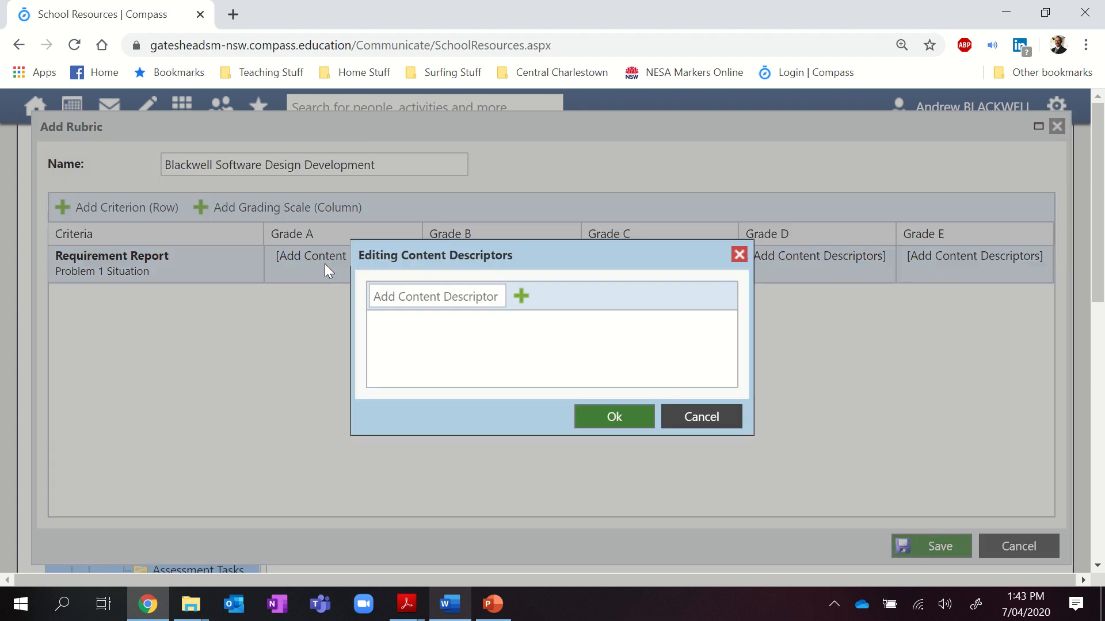
click(398, 299)
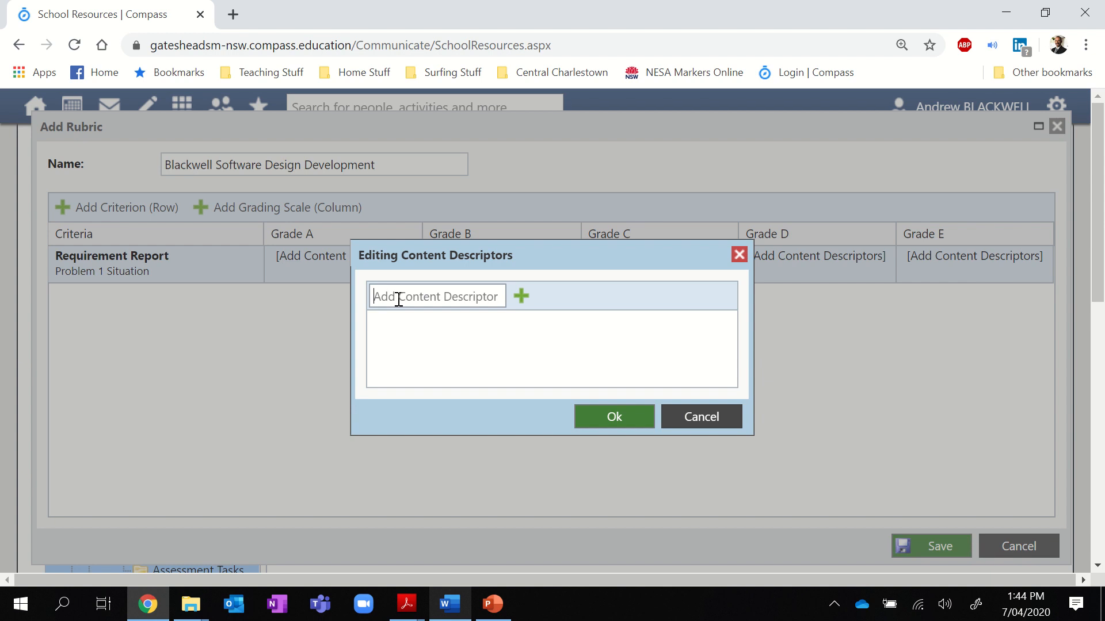
click(451, 604)
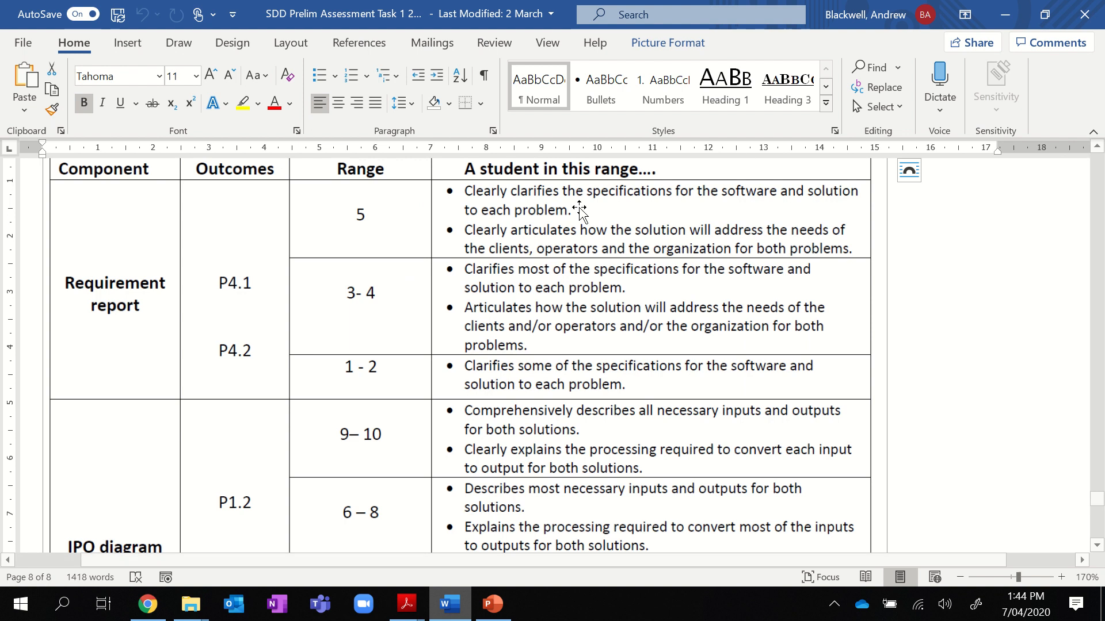
click(448, 614)
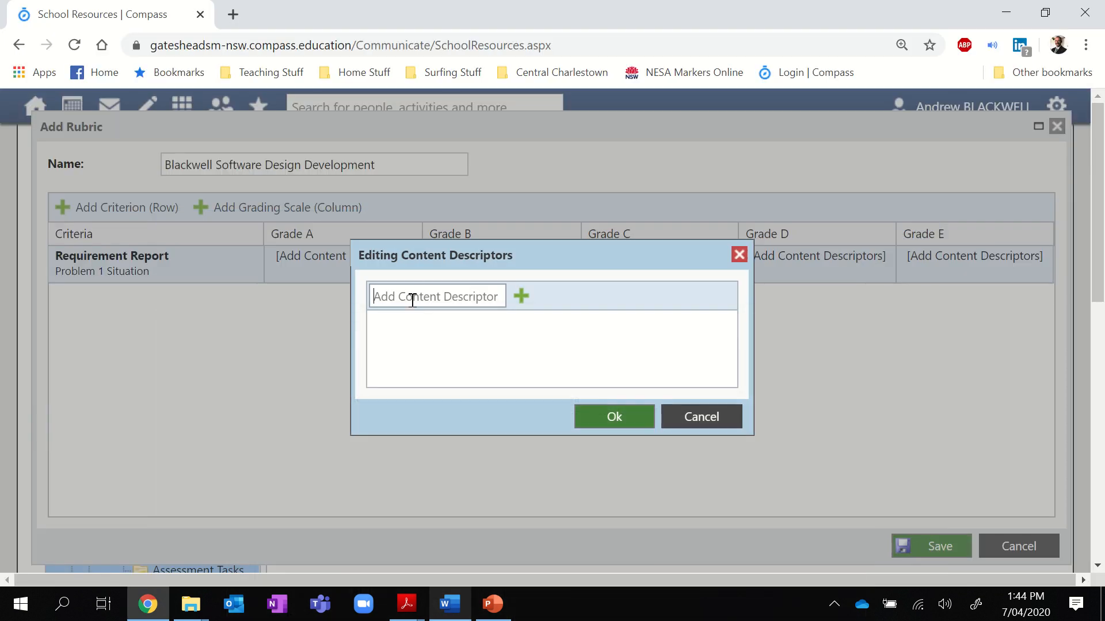
text(Clear)
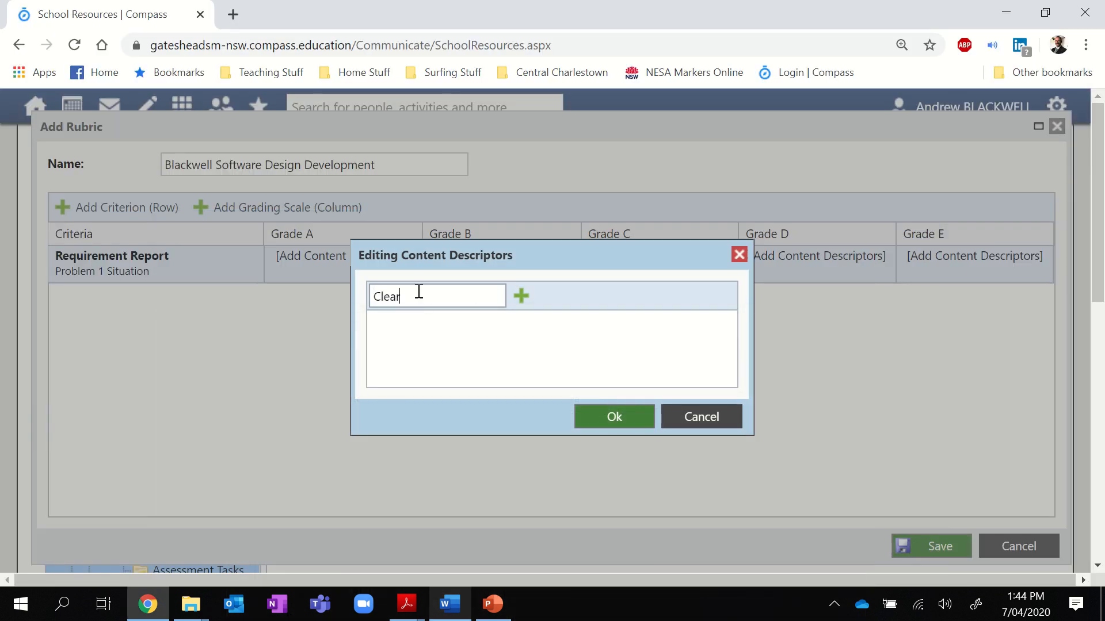
text(ly Clarify the Specs)
Step: Check the Requirement report ranges in the Word marking guide, and add the entered descriptor to the Grade A cell in Compass
click(449, 603)
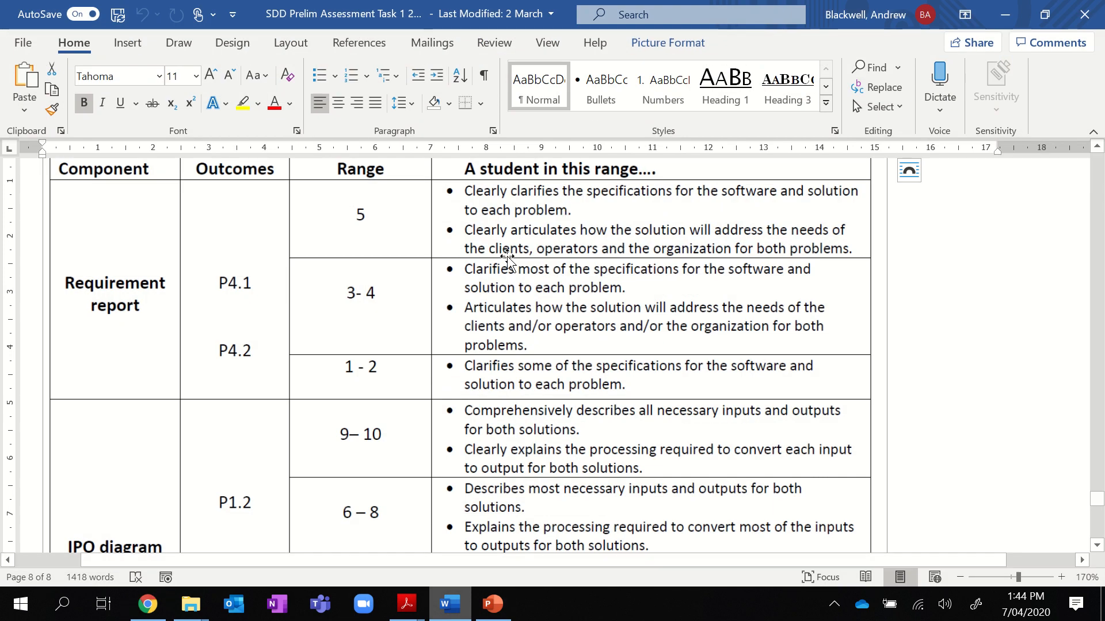
scroll(548, 256, down, 10)
scroll(550, 248, up, 10)
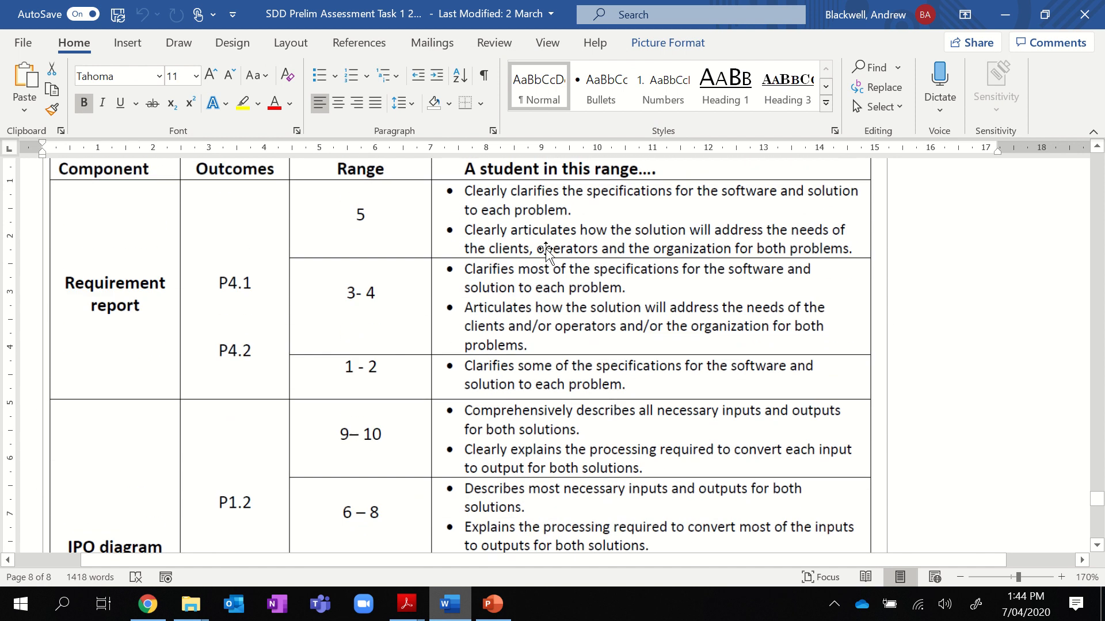
scroll(545, 251, up, 3)
scroll(545, 247, down, 2)
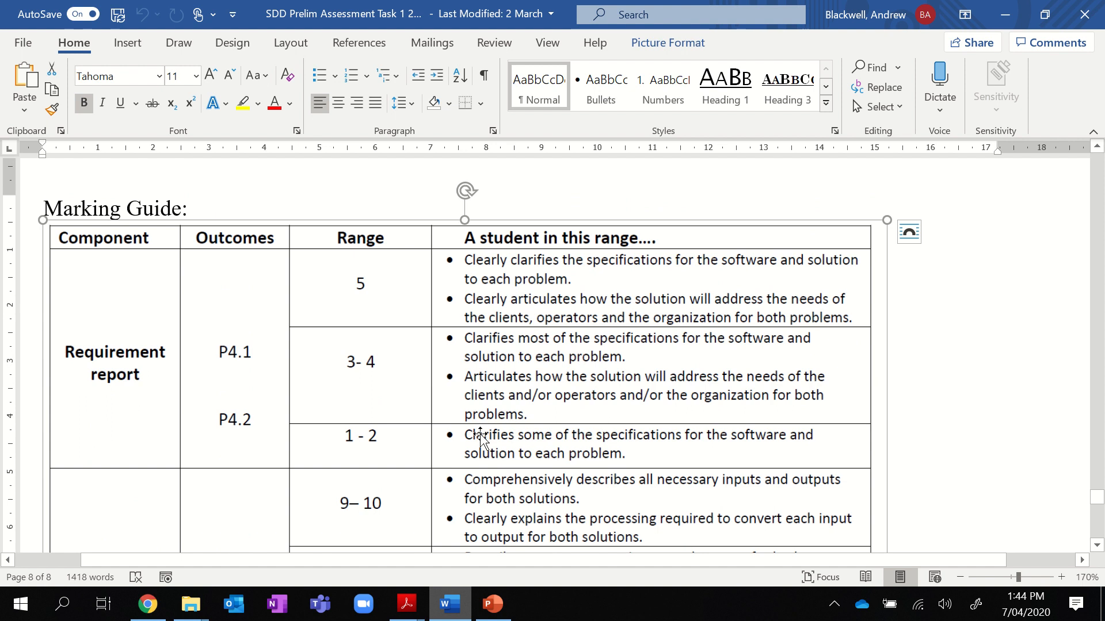
click(148, 604)
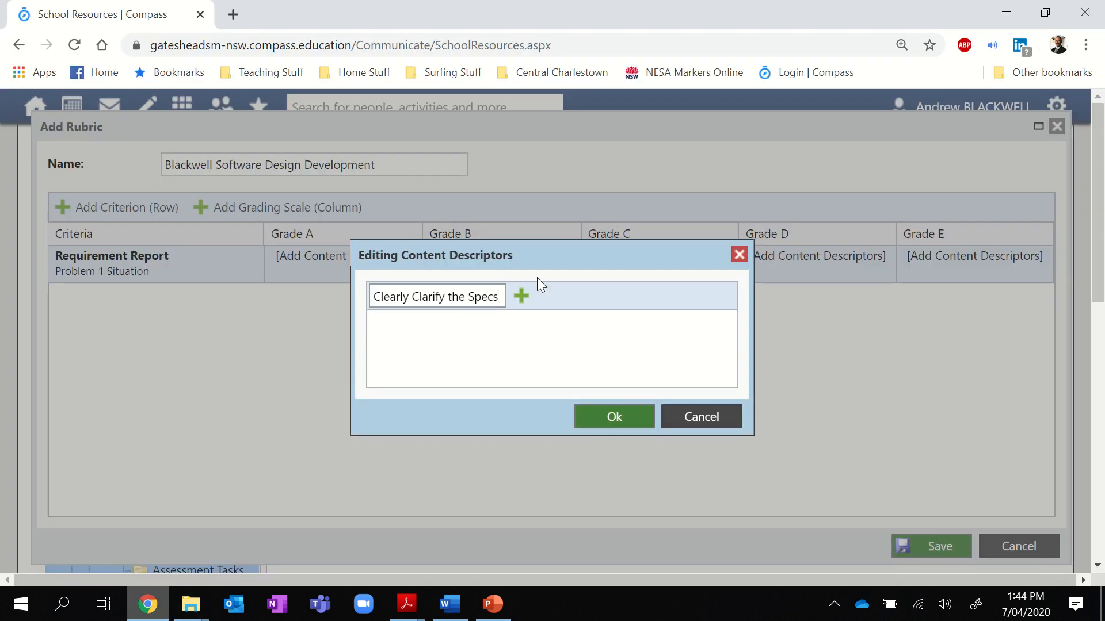
click(522, 297)
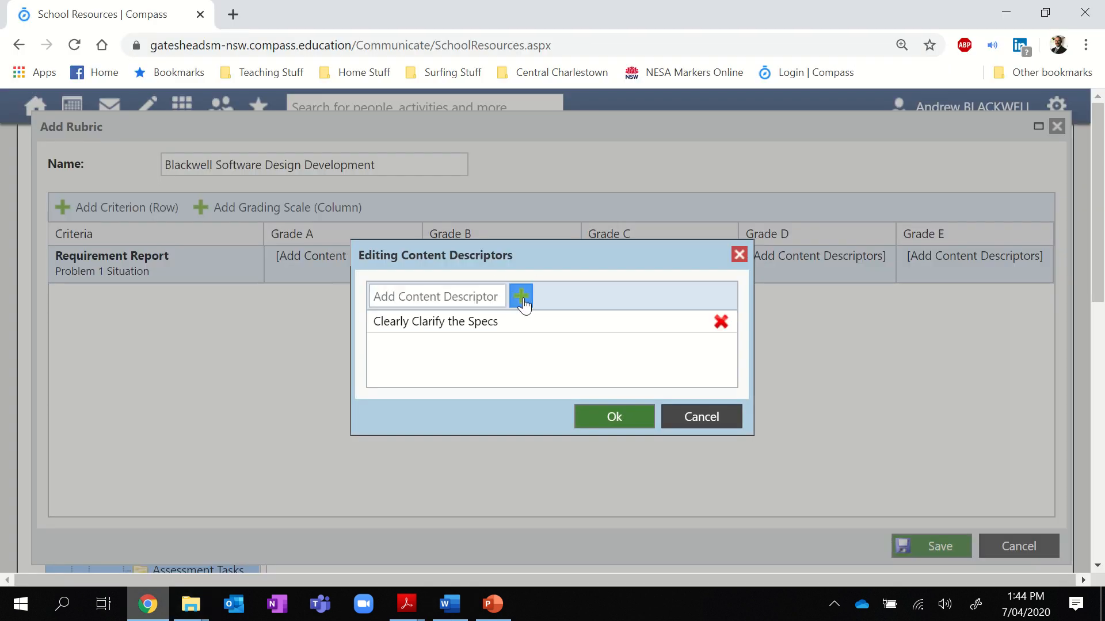
click(610, 417)
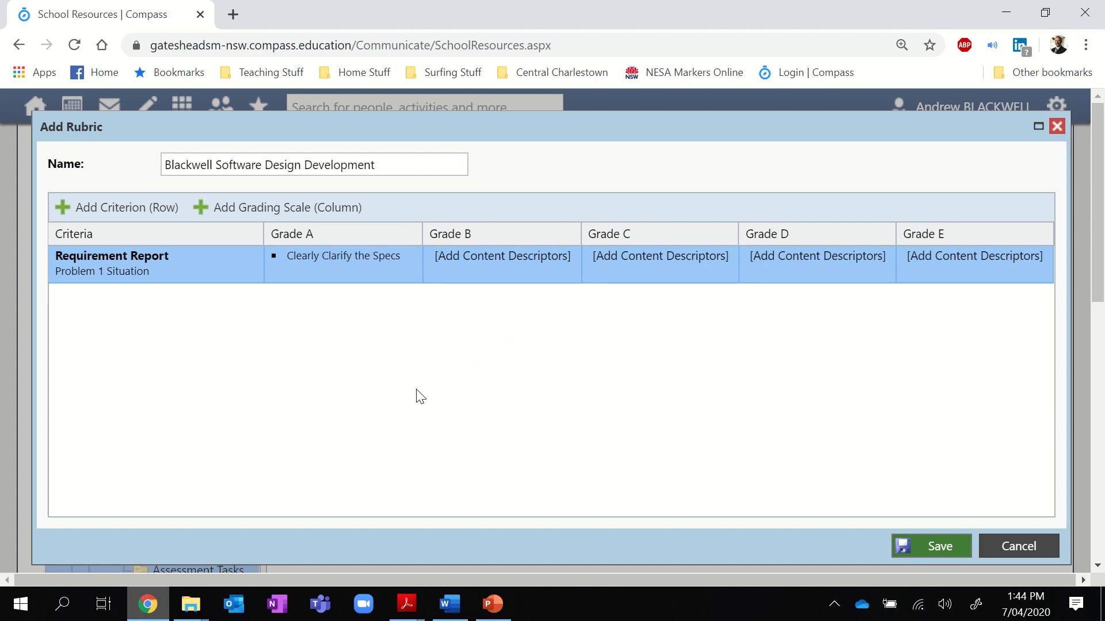
Step: Try to add "Clearly Articulates ......" as a second Grade A descriptor for Requirement Report, based on the top range in the Word marking guide
click(339, 269)
click(475, 298)
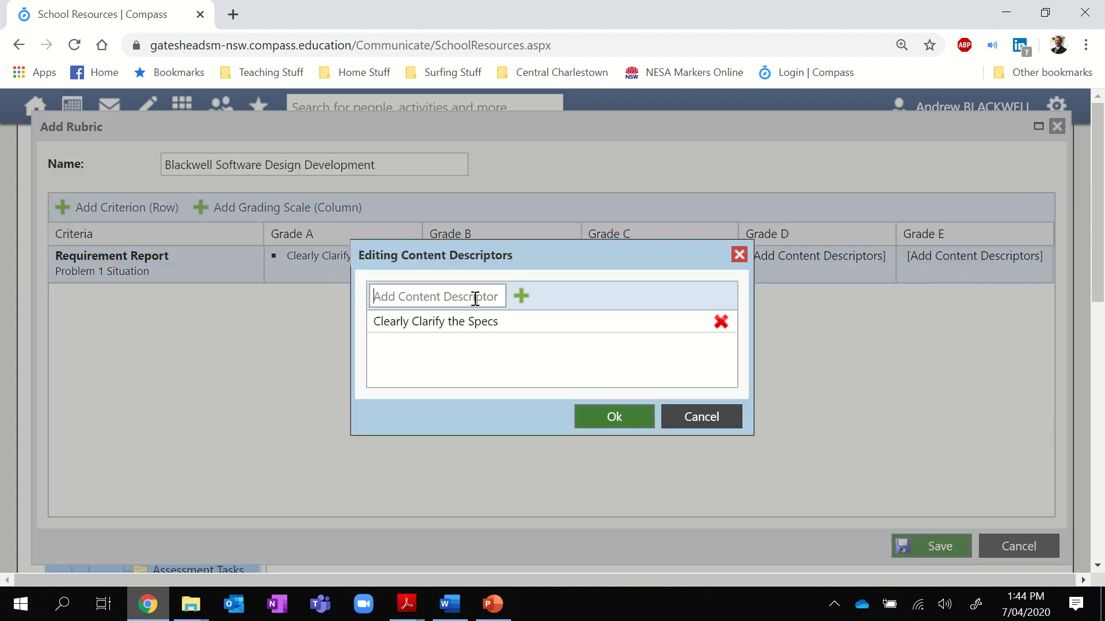
click(450, 604)
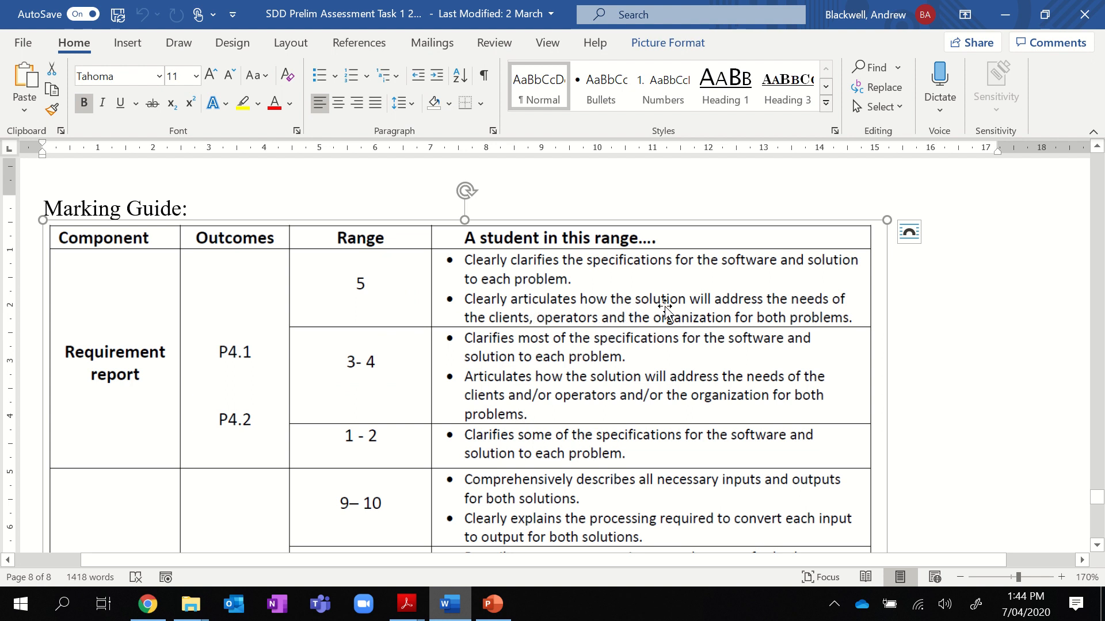
click(463, 593)
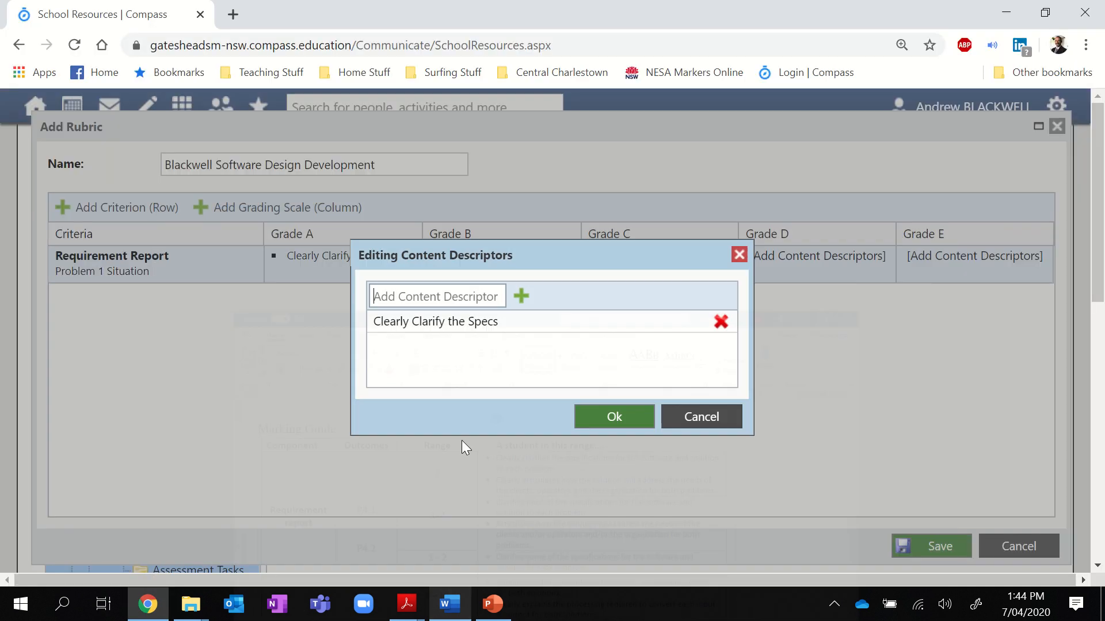
click(429, 292)
text(Clea)
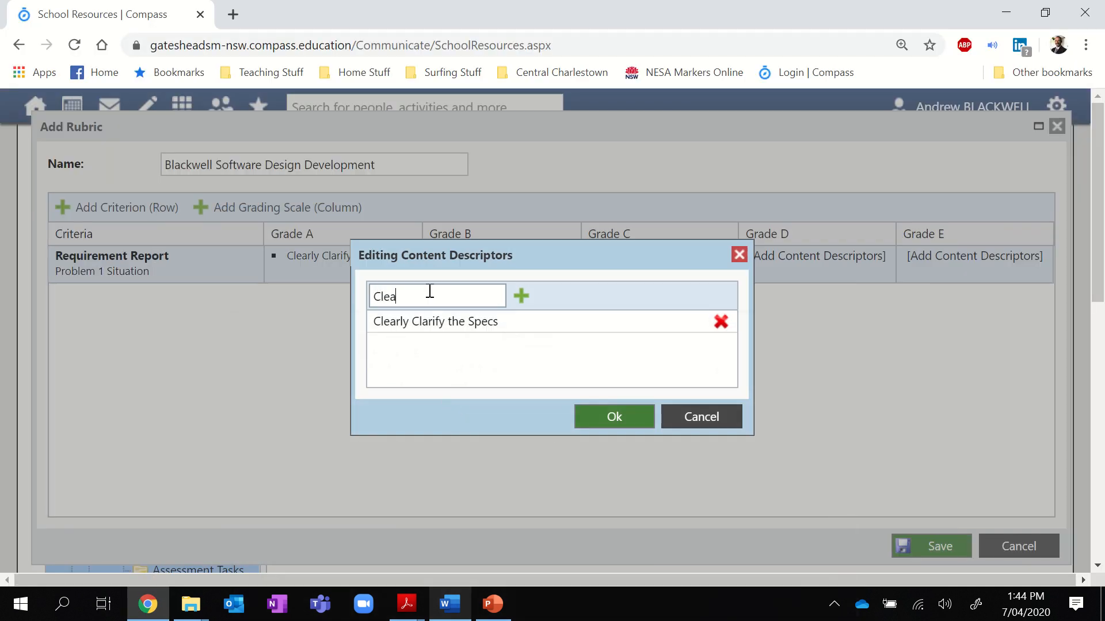
text(rly Articulates ......)
click(612, 416)
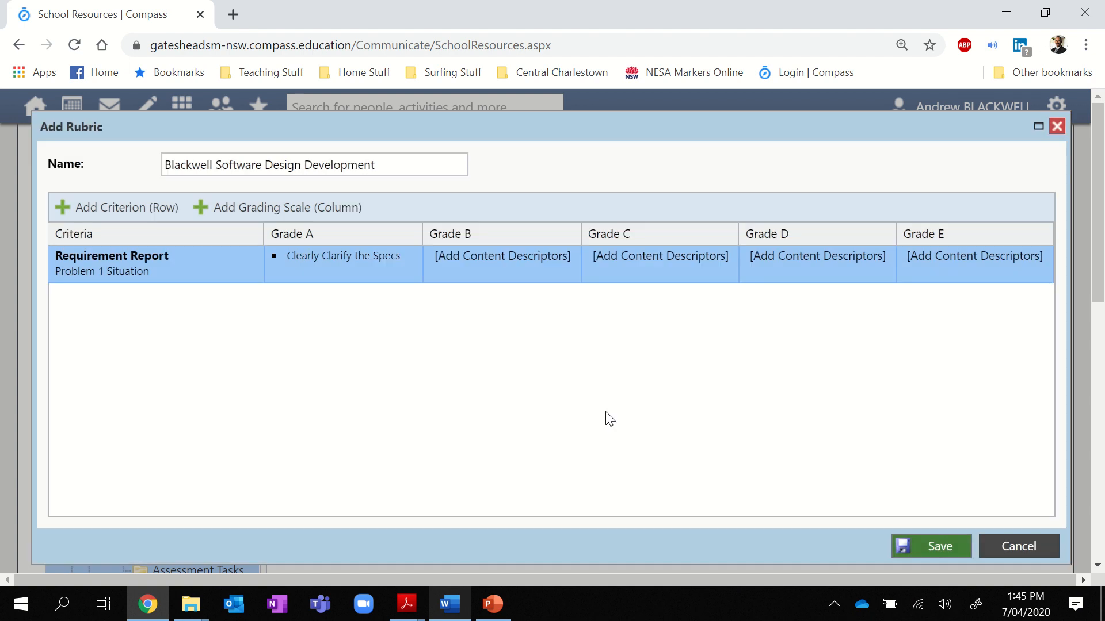
Step: Add "Clearly Articulates ......." as a second Grade A content descriptor for Requirement Report
click(340, 260)
click(418, 293)
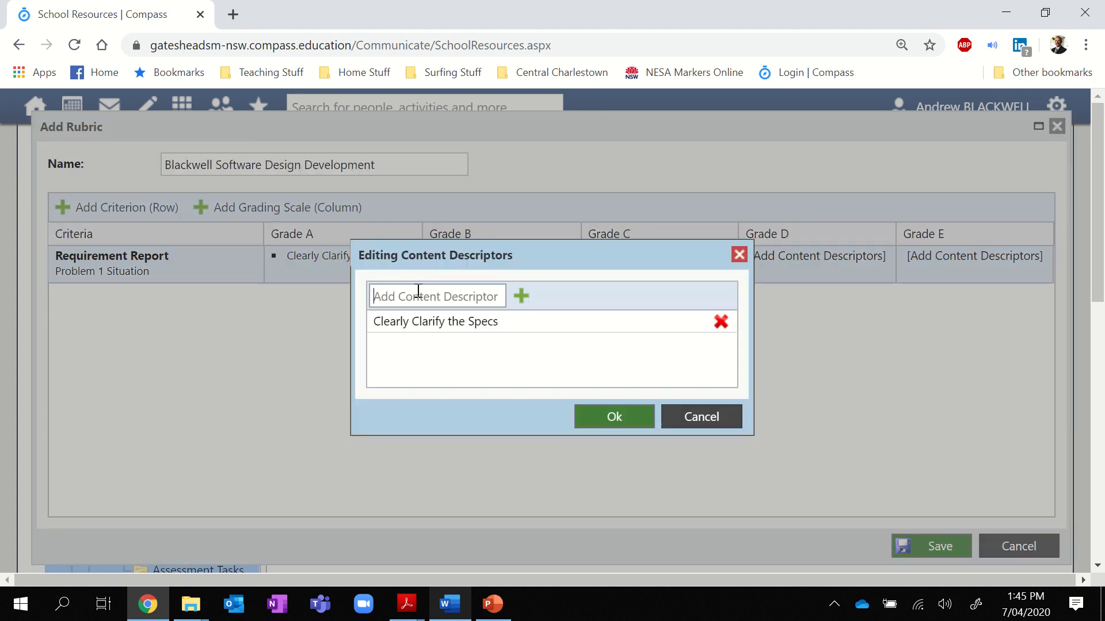
text(Clearly Articulate)
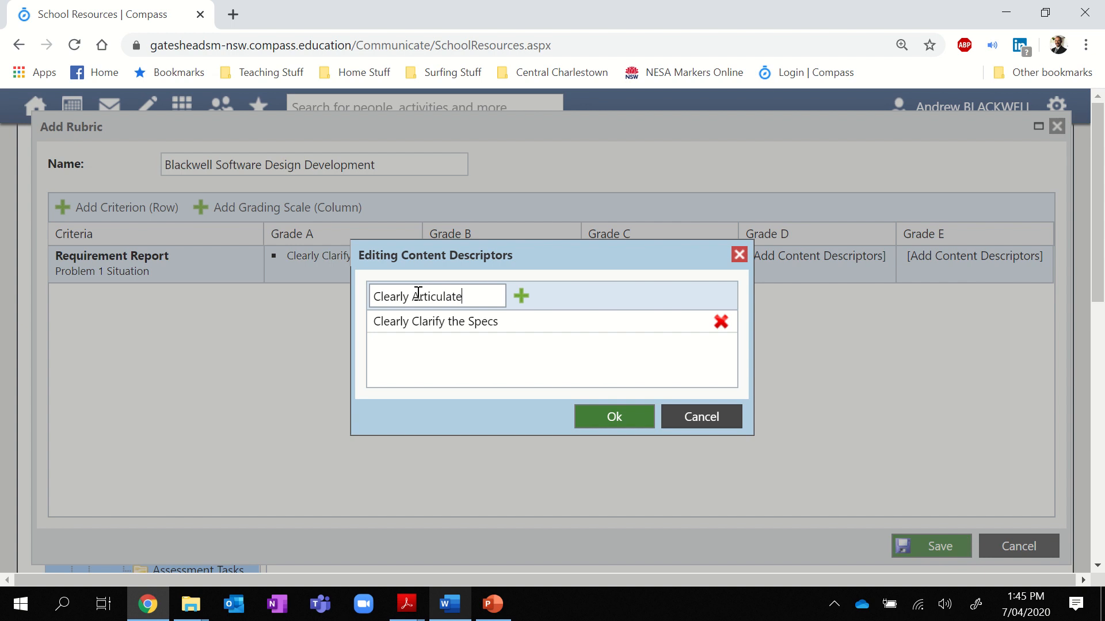
text(s .......)
click(520, 295)
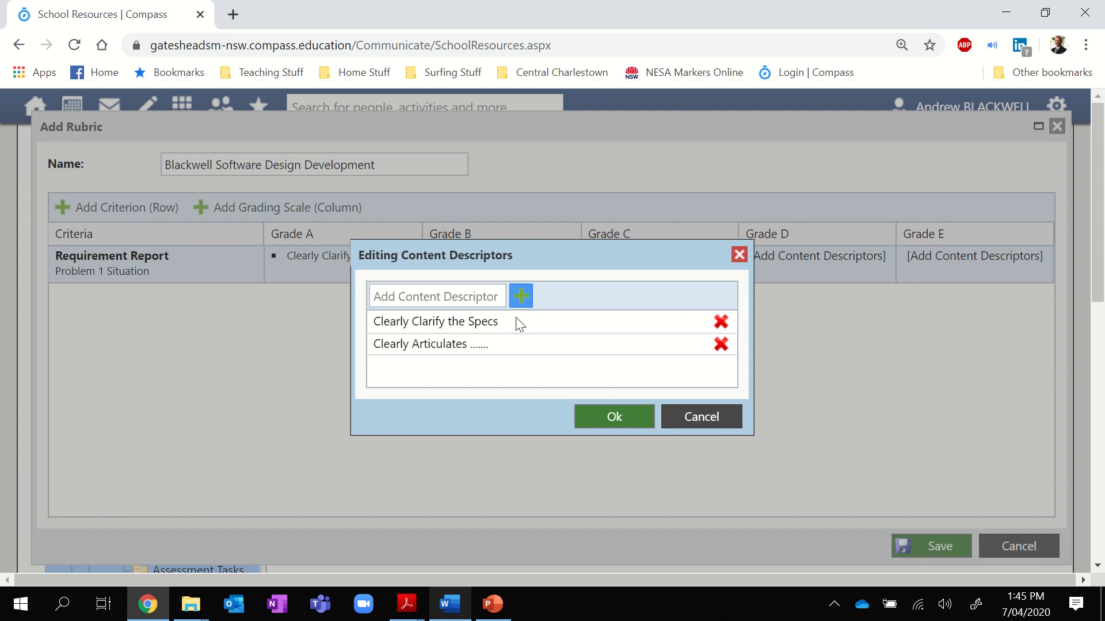
click(602, 416)
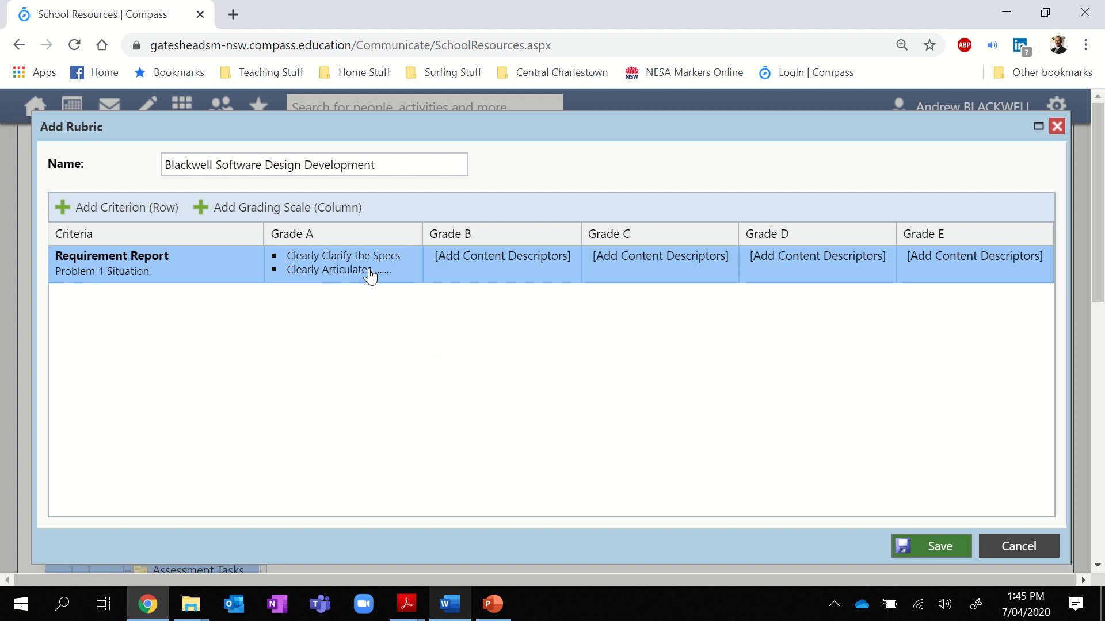
Step: Check the marking guide in Word, and add two "Mostly" content descriptors to Requirement Report's Grade B cell in Compass
click(514, 269)
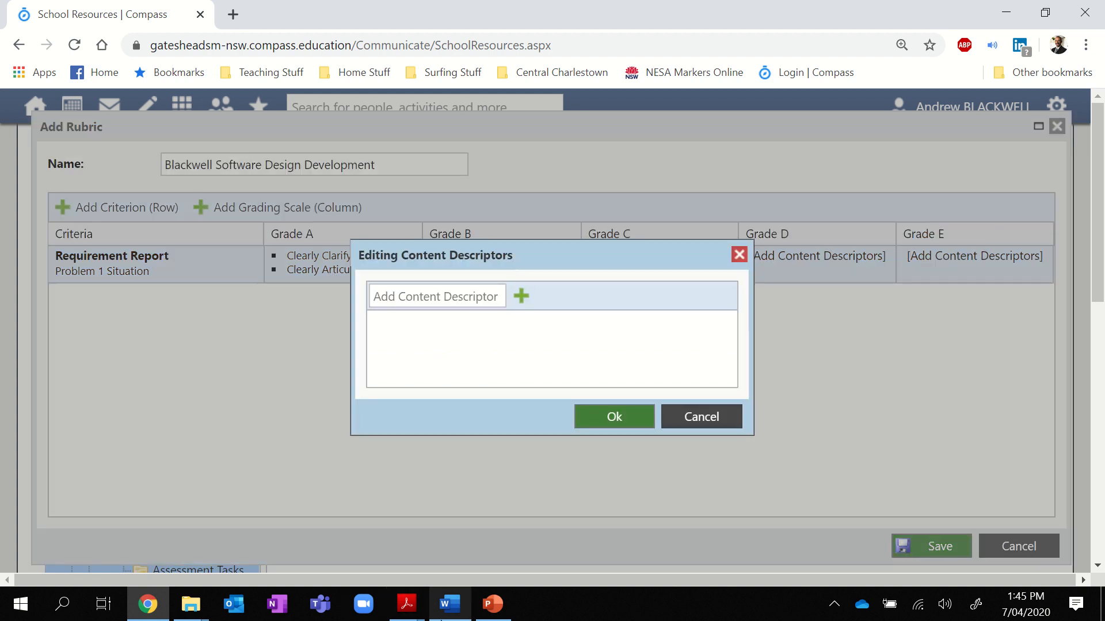
click(442, 619)
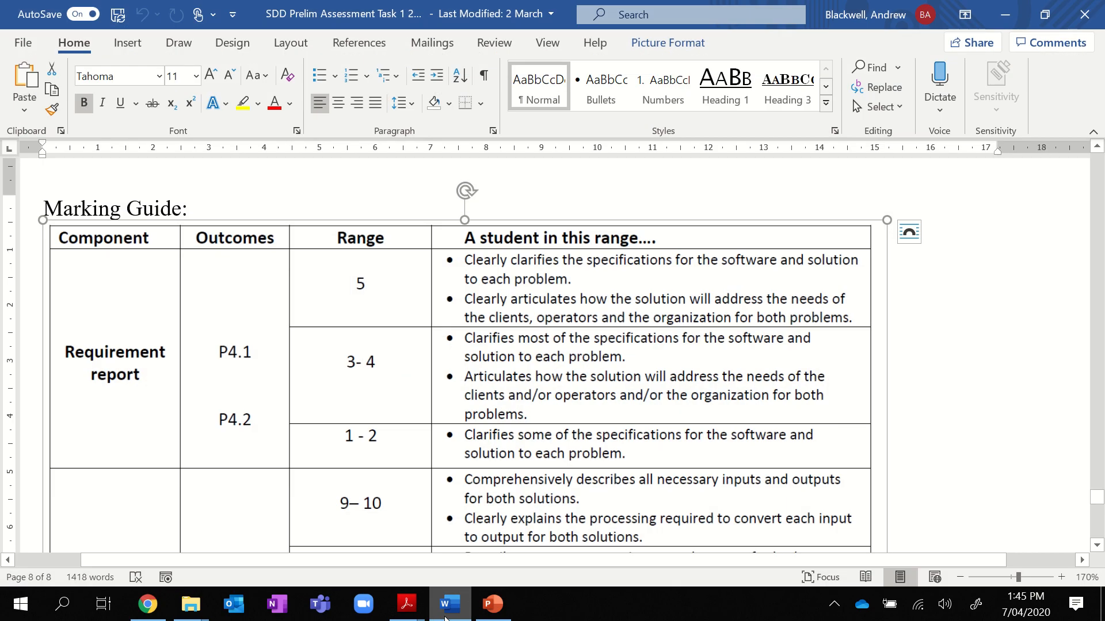
click(444, 618)
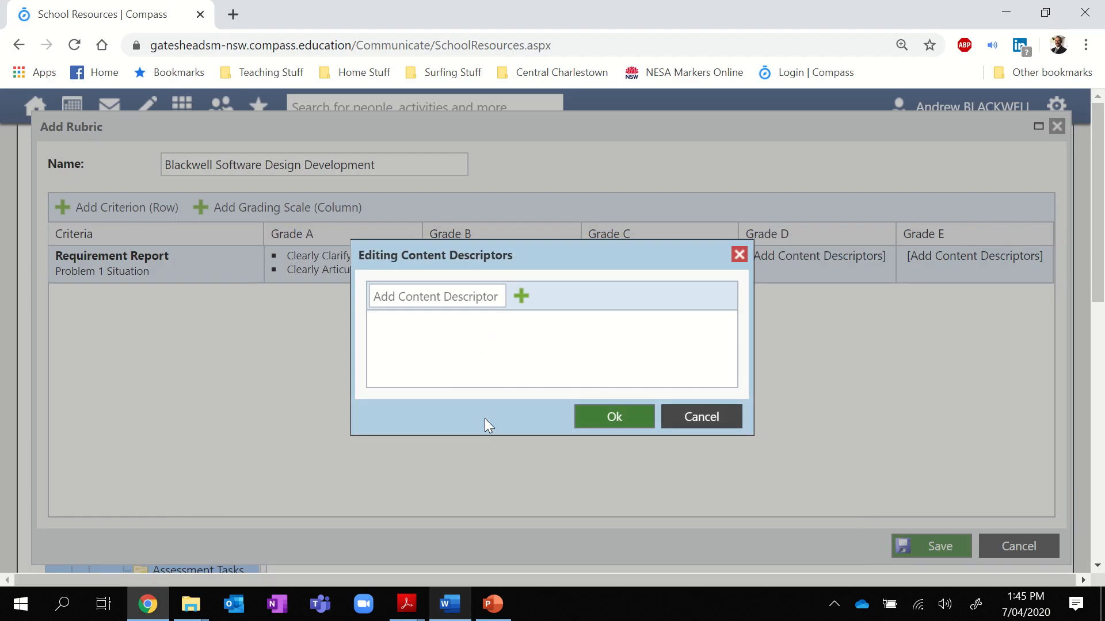
text(Mostly)
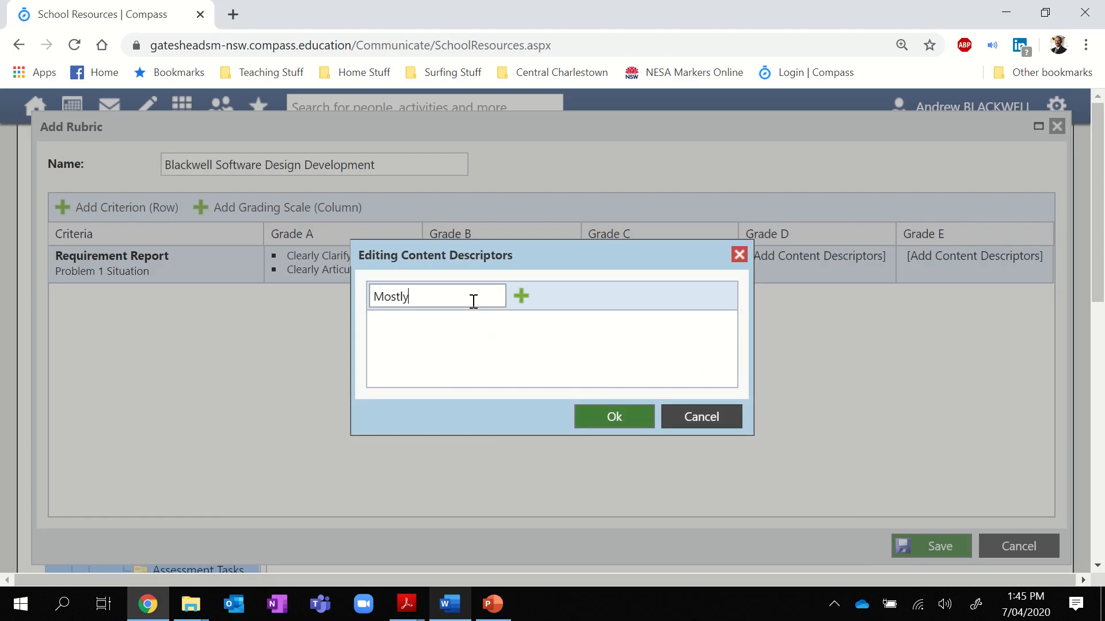
click(521, 305)
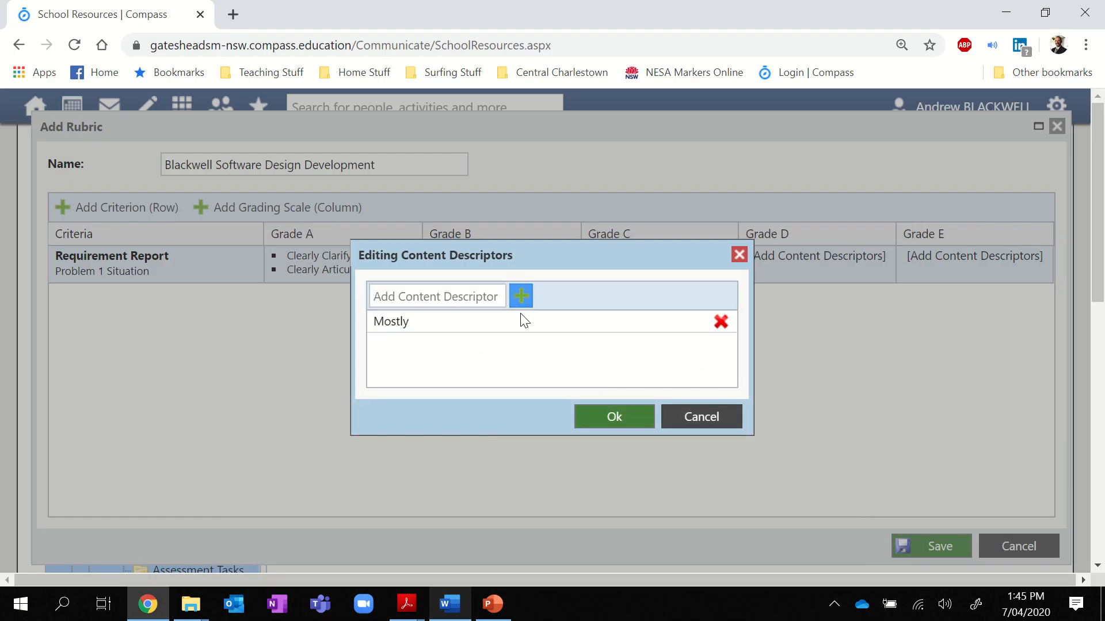
click(423, 291)
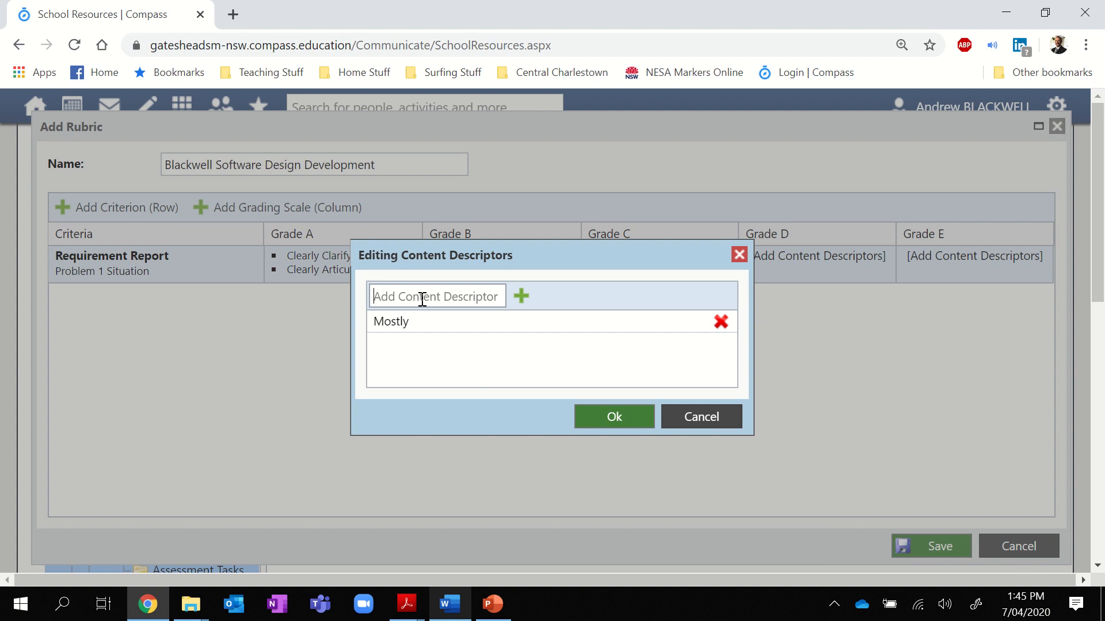
text(Mostly)
click(521, 296)
click(613, 416)
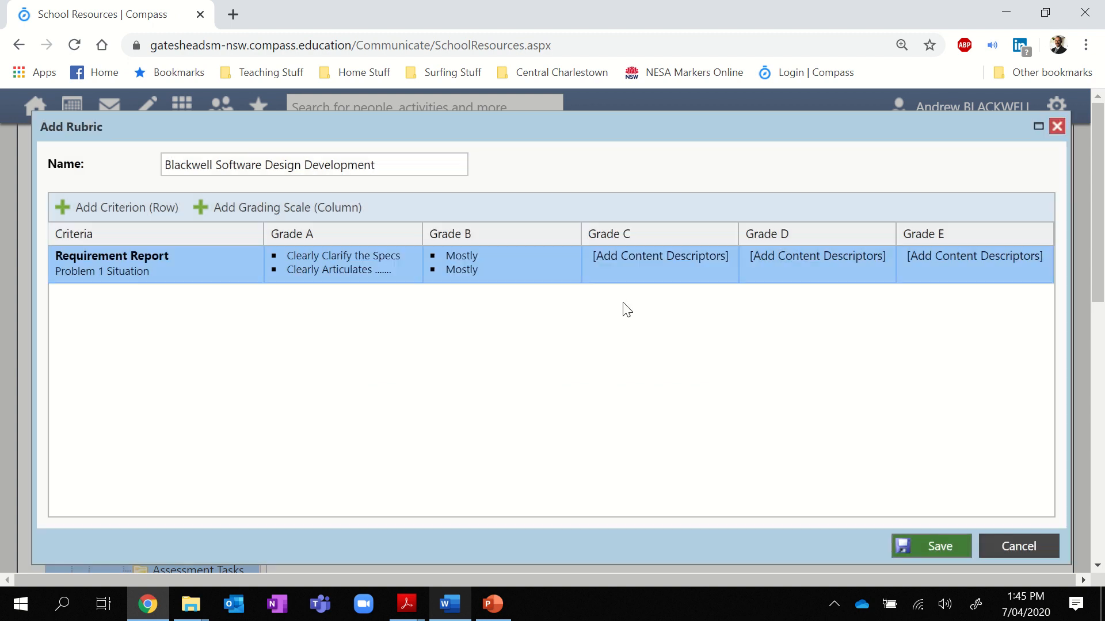
Step: Add "Sometimes" as the Grade C content descriptor for Requirement Report
click(639, 264)
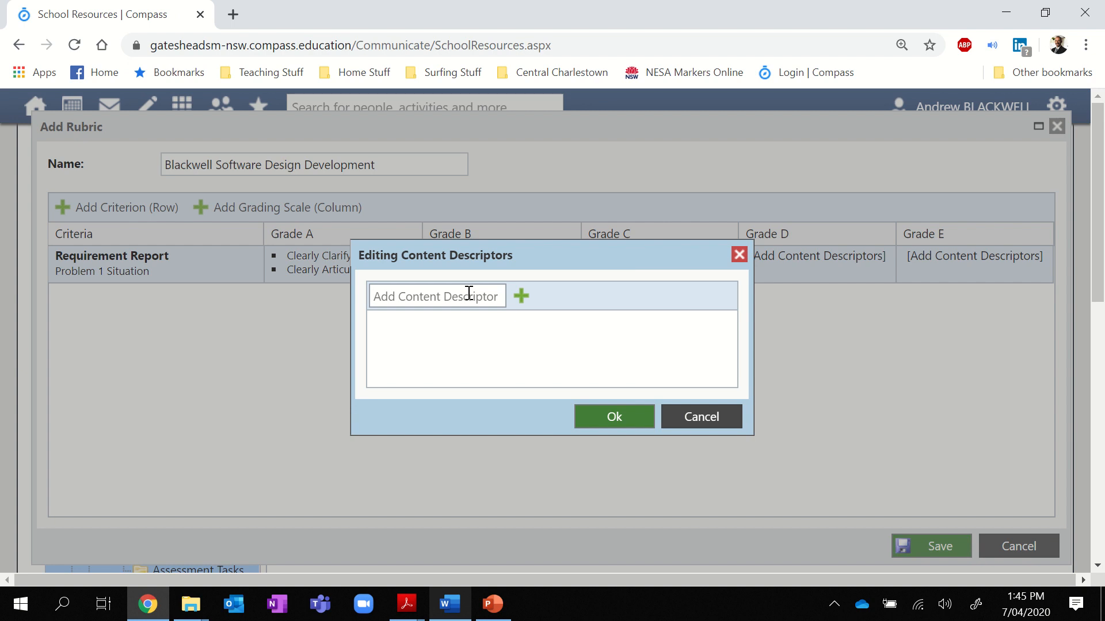
text(Sometimes)
click(516, 297)
click(603, 416)
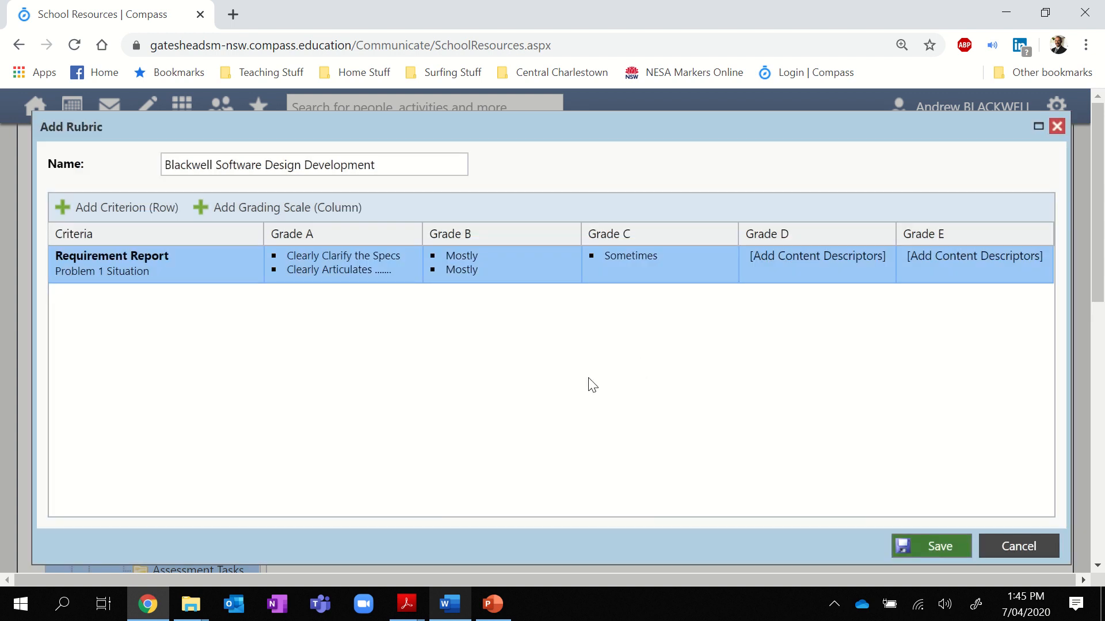
Step: Add a second criterion row named "IPO Diag", based on the next component in the Word marking guide
click(104, 210)
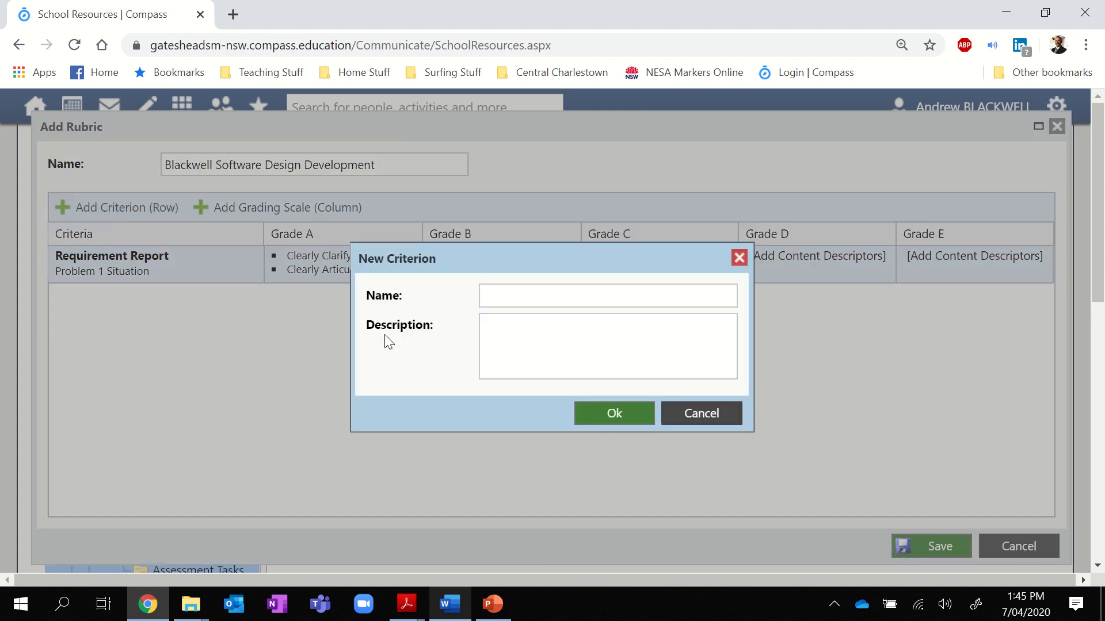
click(535, 298)
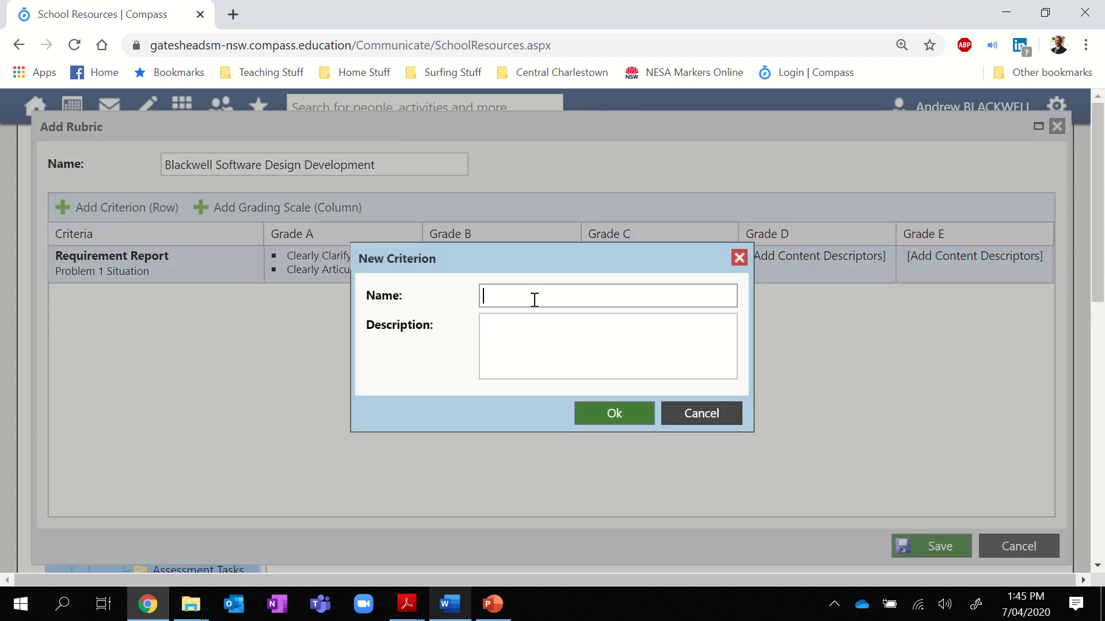
click(449, 615)
scroll(431, 455, down, 8)
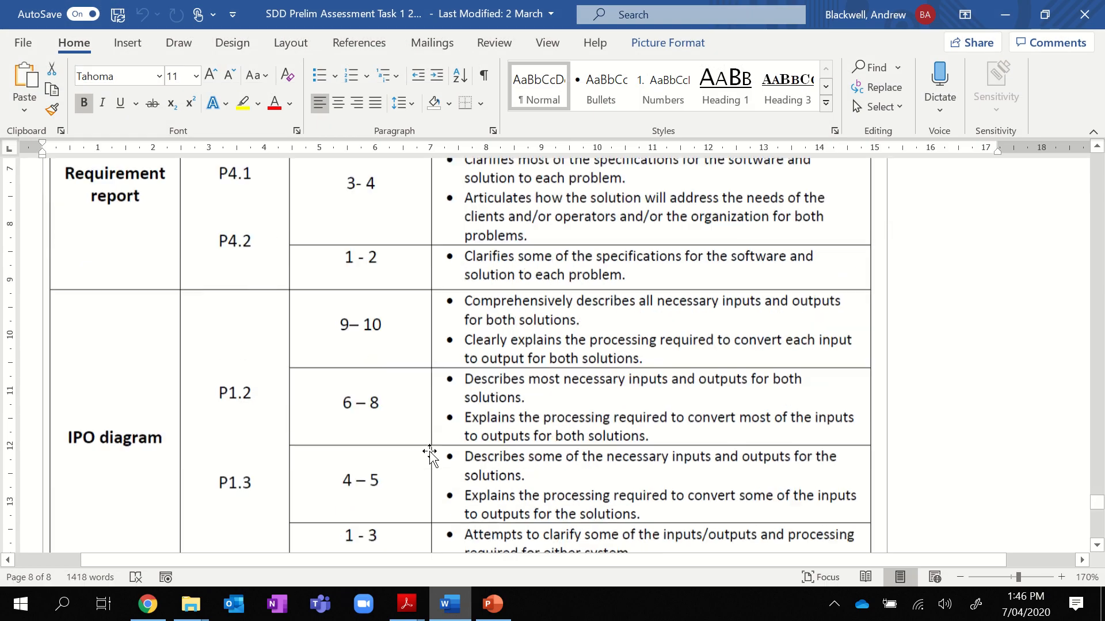
scroll(431, 454, up, 1)
key(alt+Tab)
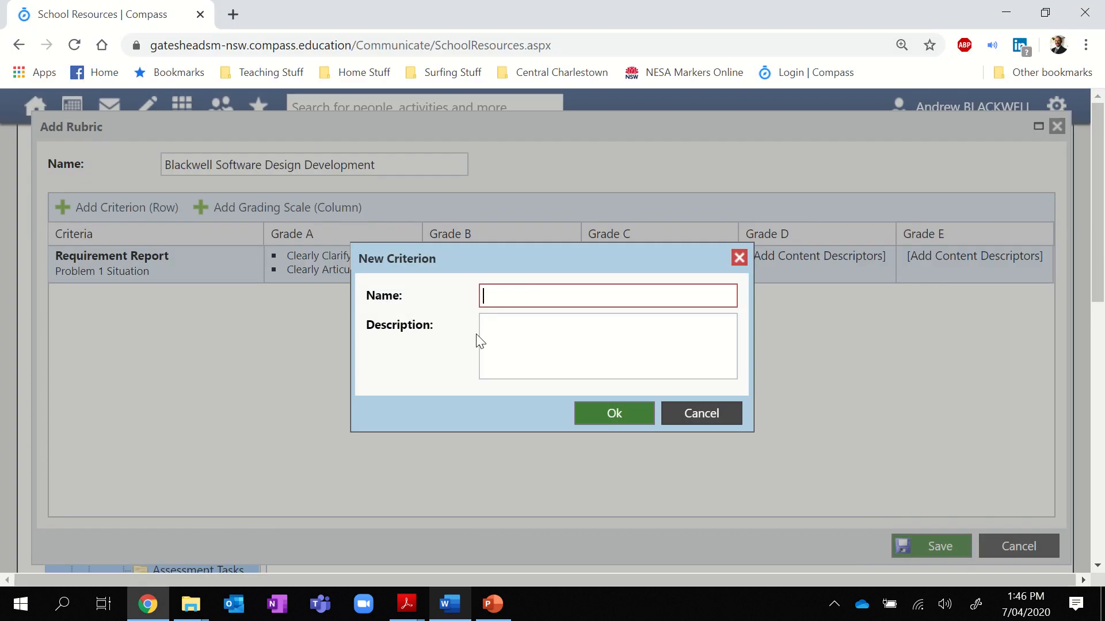
click(531, 297)
text(IPO)
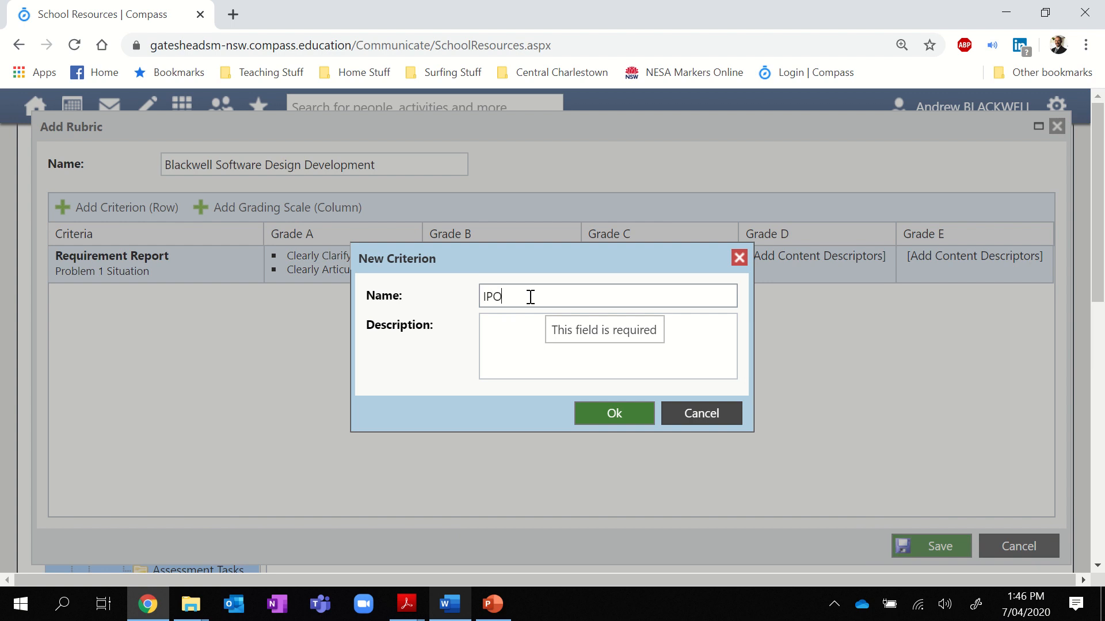
text( Diage)
key(BackSpace)
click(599, 413)
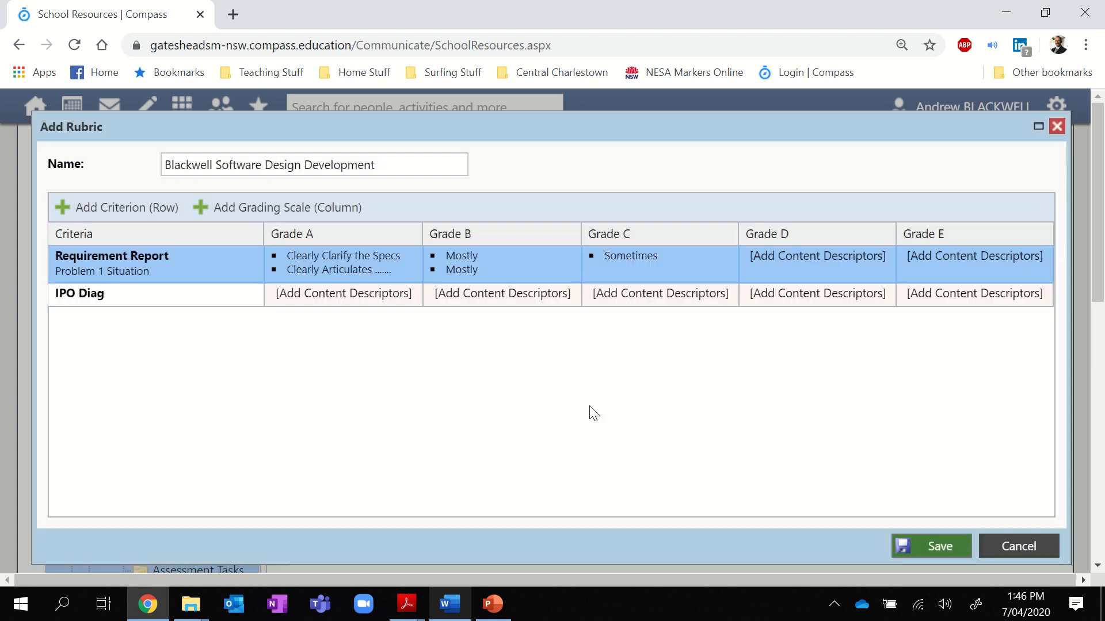
Step: Open the Grade A content descriptors of the IPO Diag criterion for editing
click(315, 302)
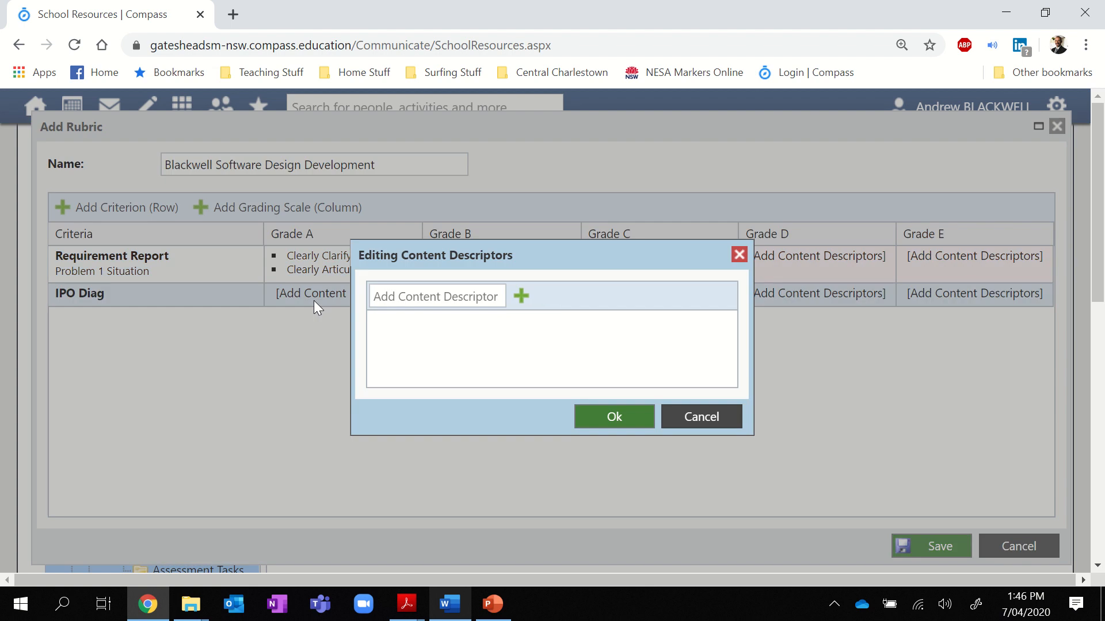
click(387, 296)
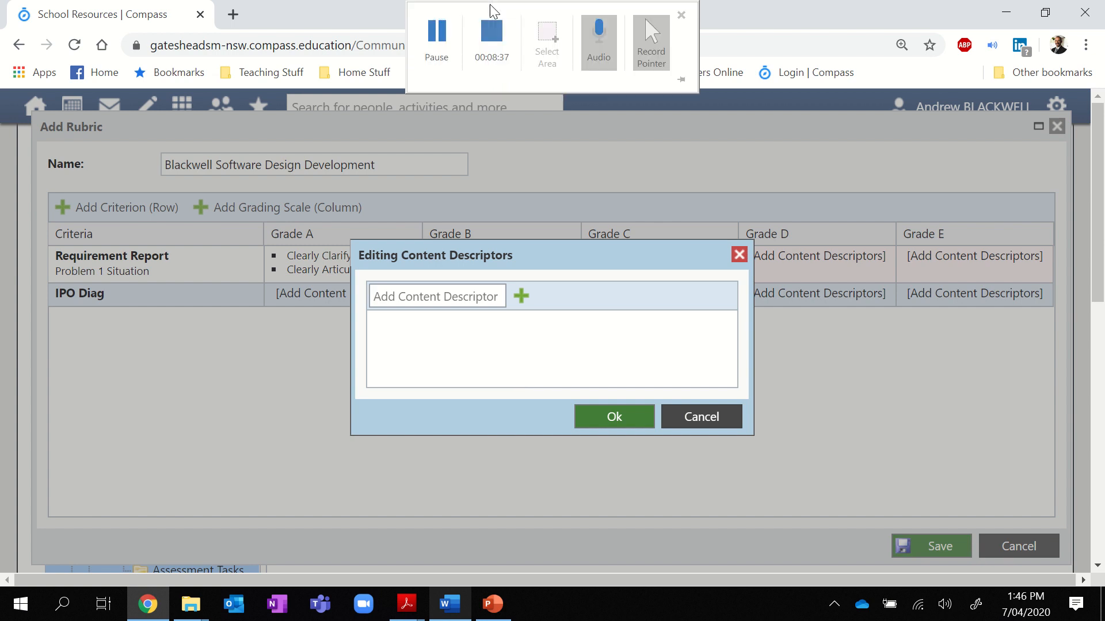
click(436, 32)
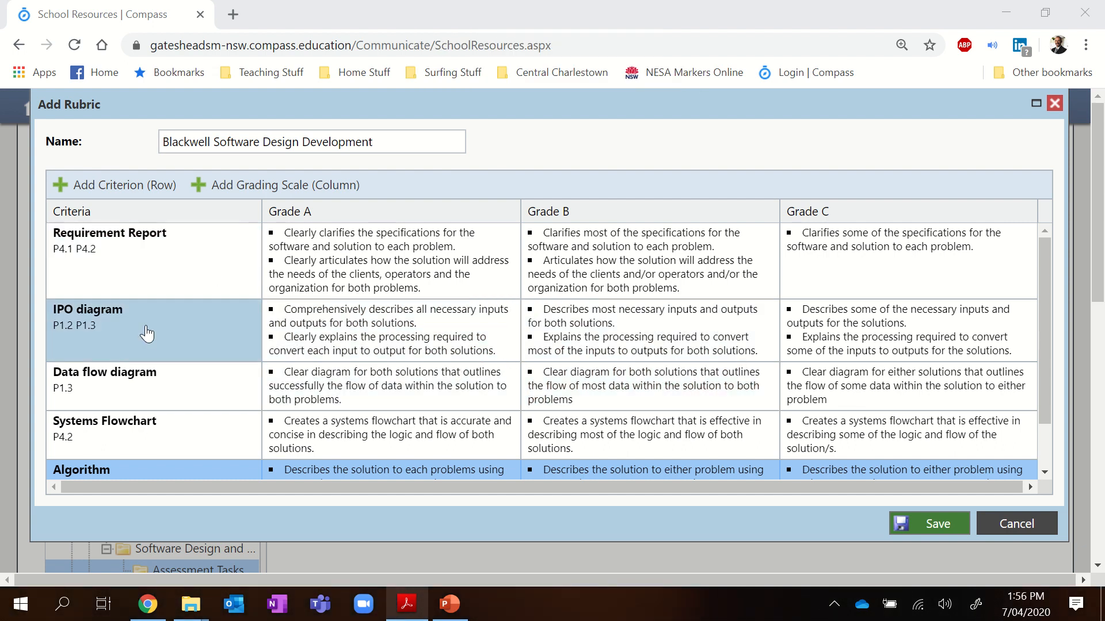
Step: Review all criteria and grade descriptors in the rubric, including the Requirement Report details and the IPO diagram's Grade A descriptors
scroll(147, 368, down, 1)
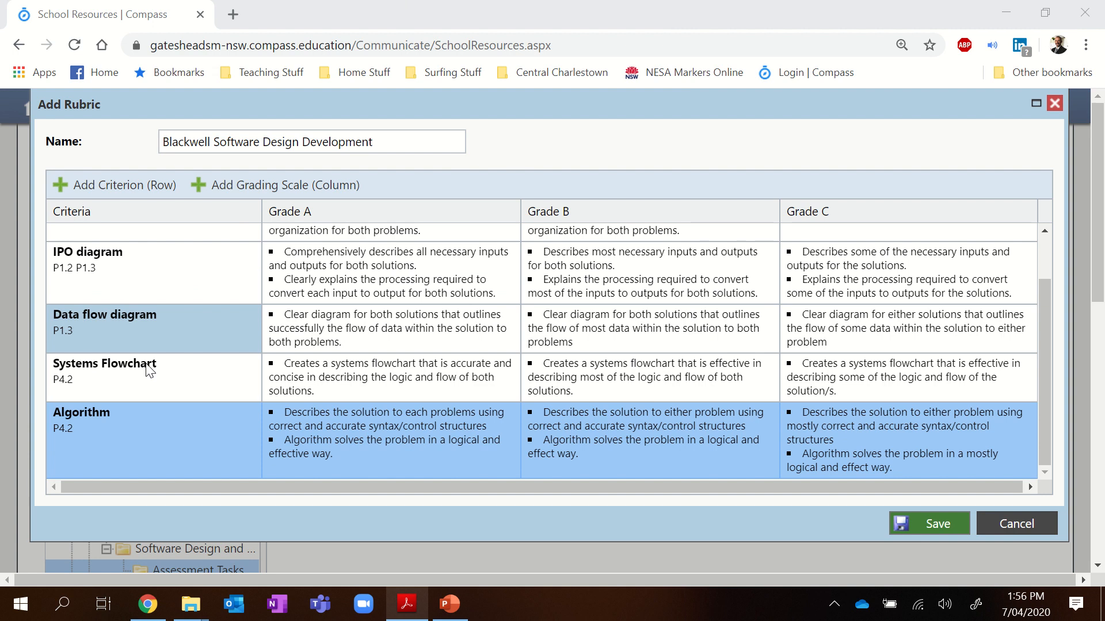
scroll(173, 370, up, 1)
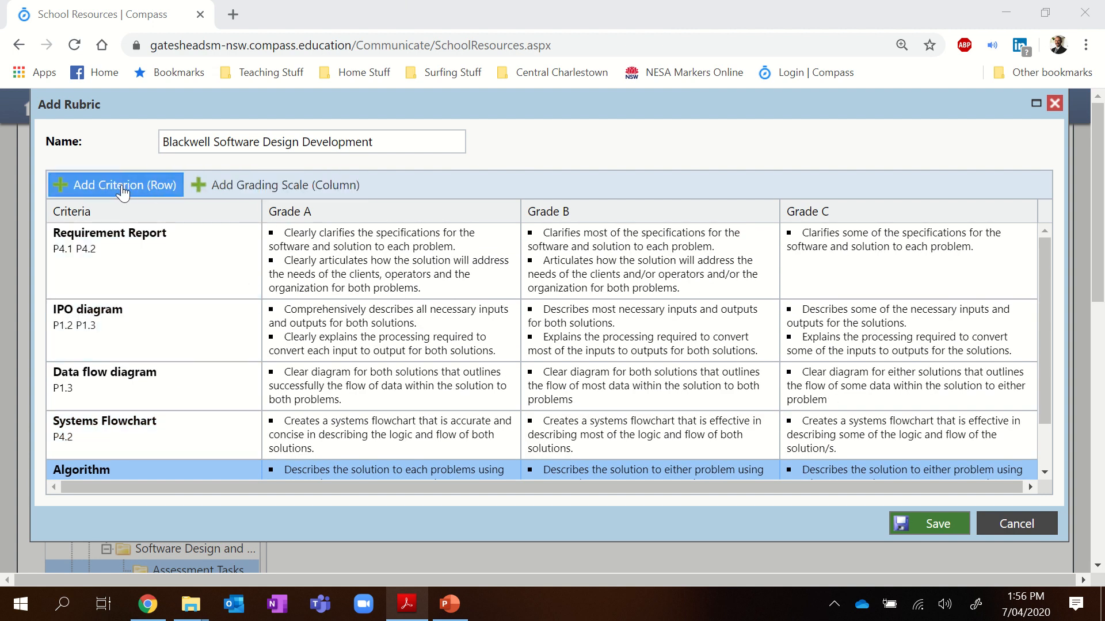
click(161, 266)
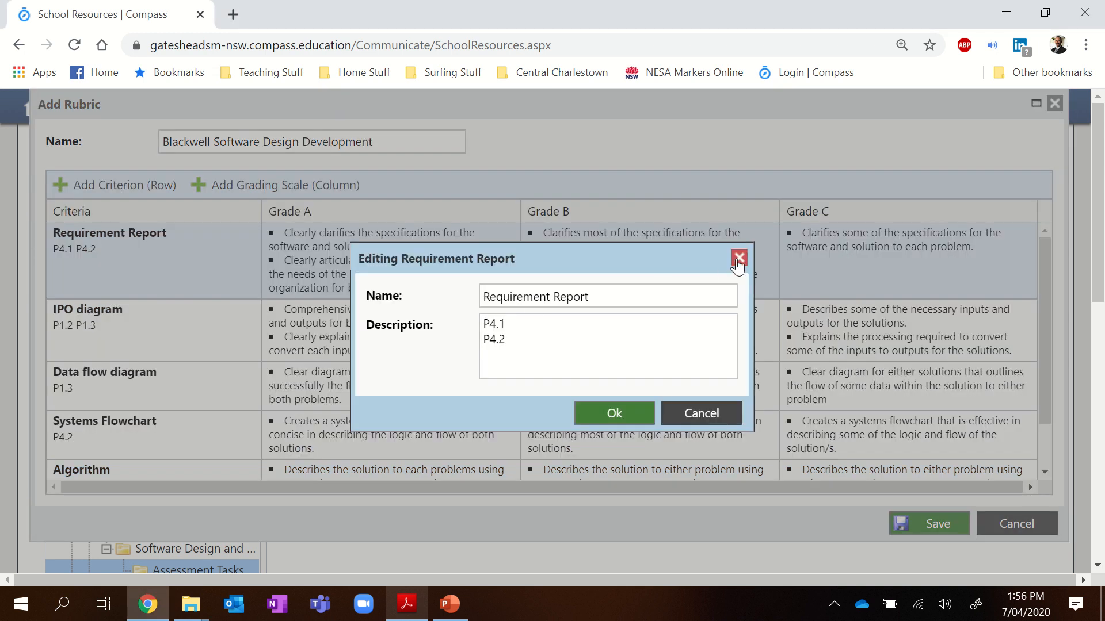
click(614, 413)
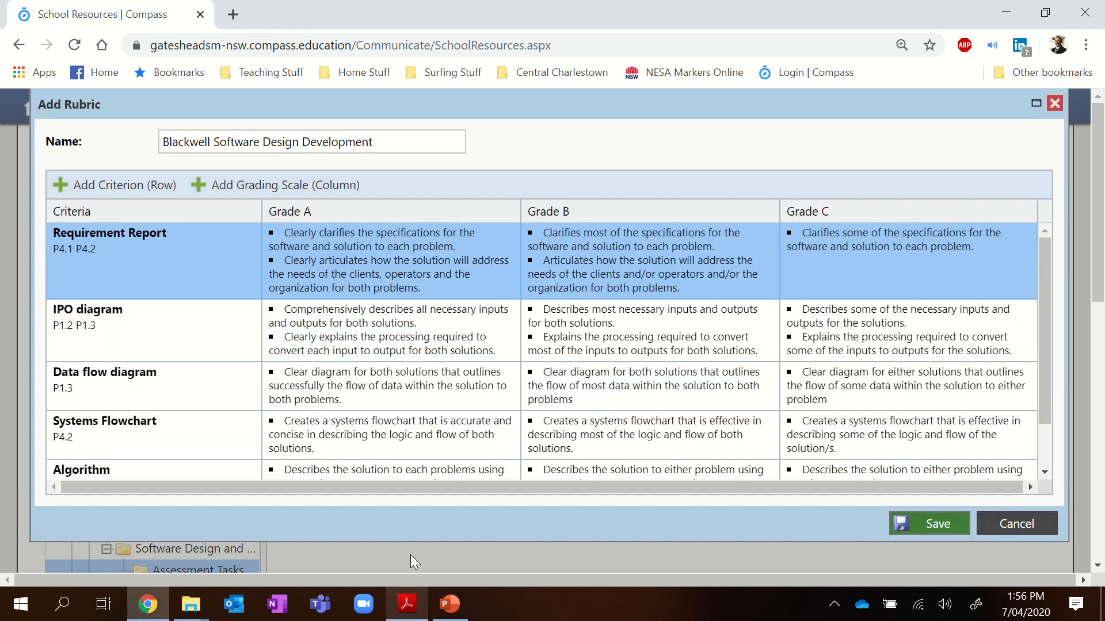
click(345, 348)
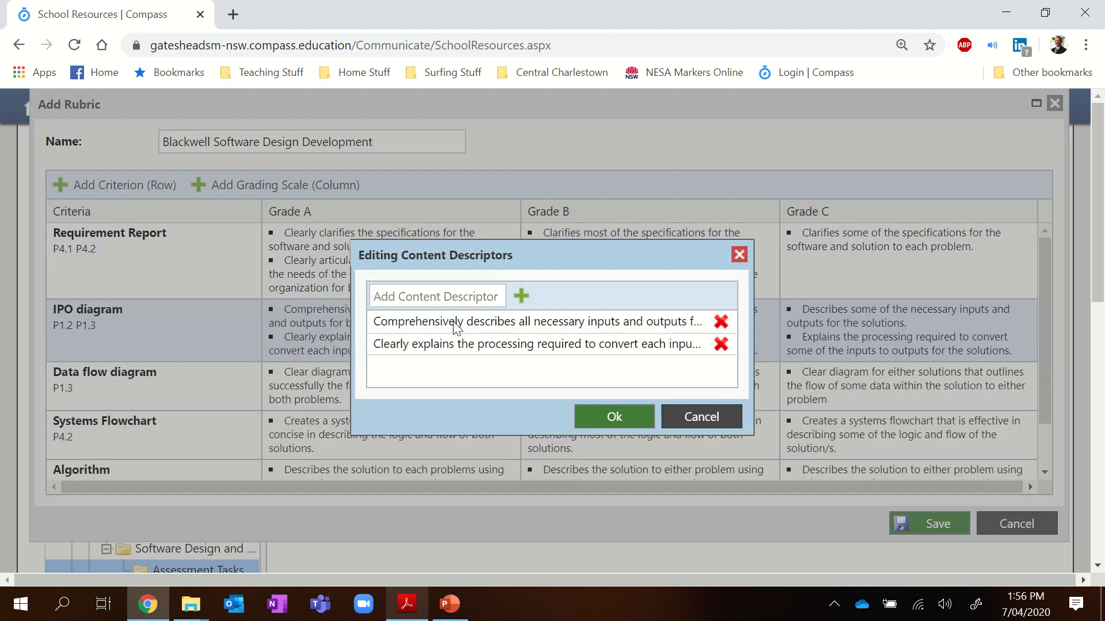
click(589, 424)
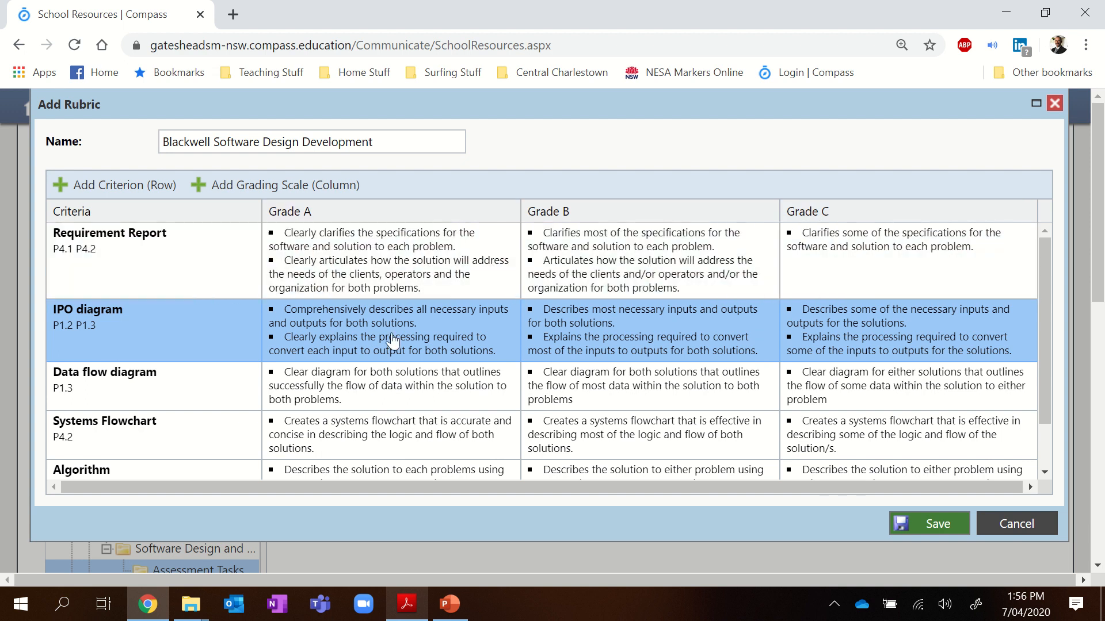
scroll(423, 374, down, 1)
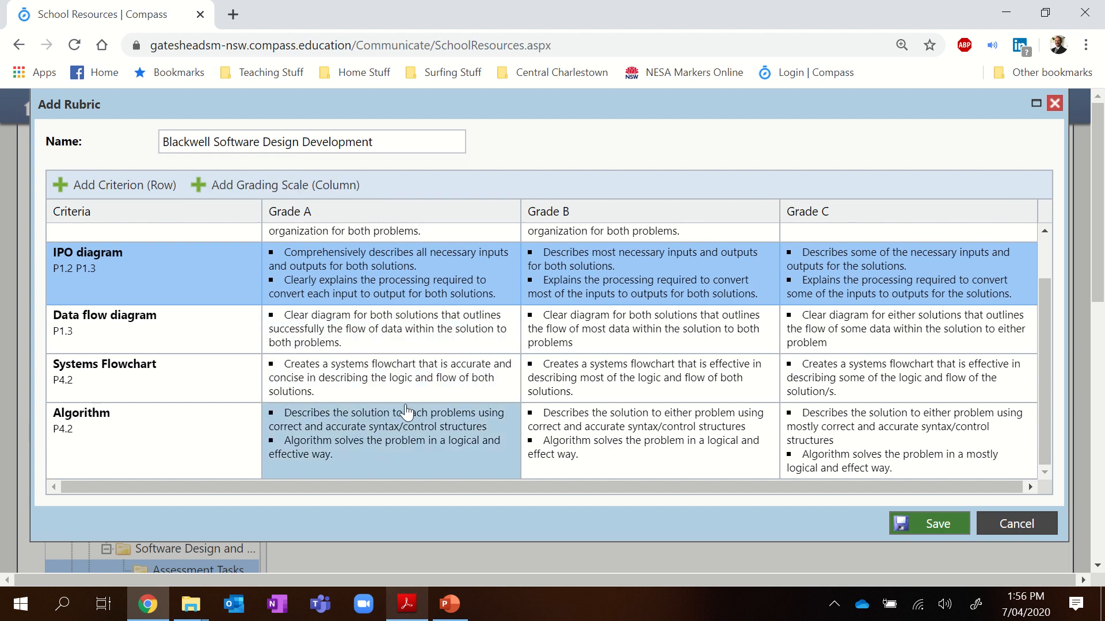
scroll(397, 412, up, 1)
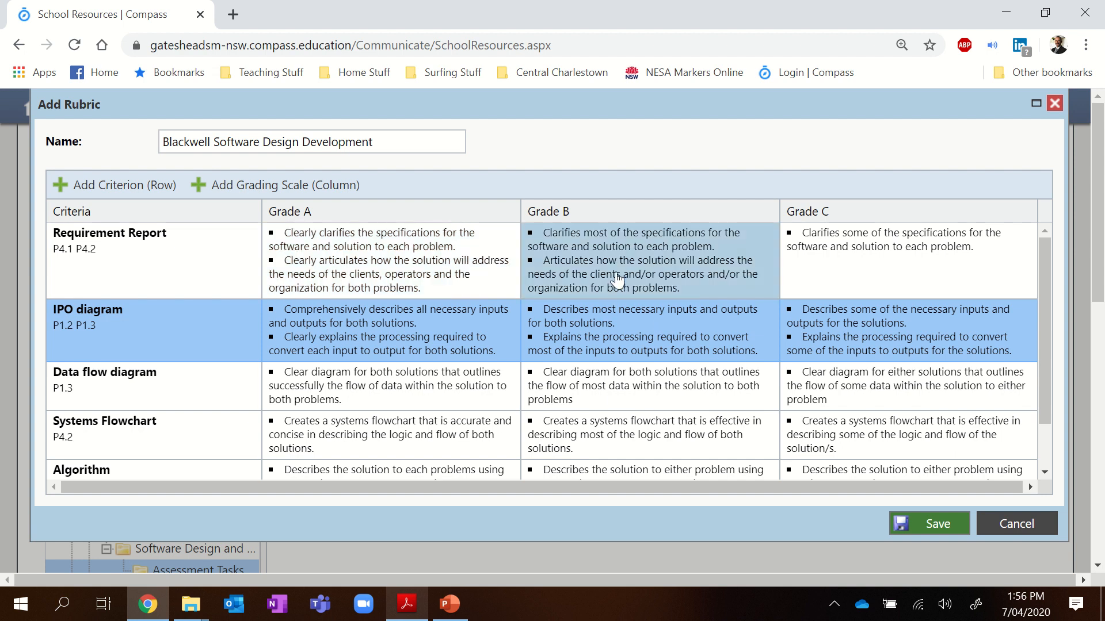
Step: Save the Software Design Development rubric and open it from the Assessment Tasks folder to view its criteria and grades
click(937, 523)
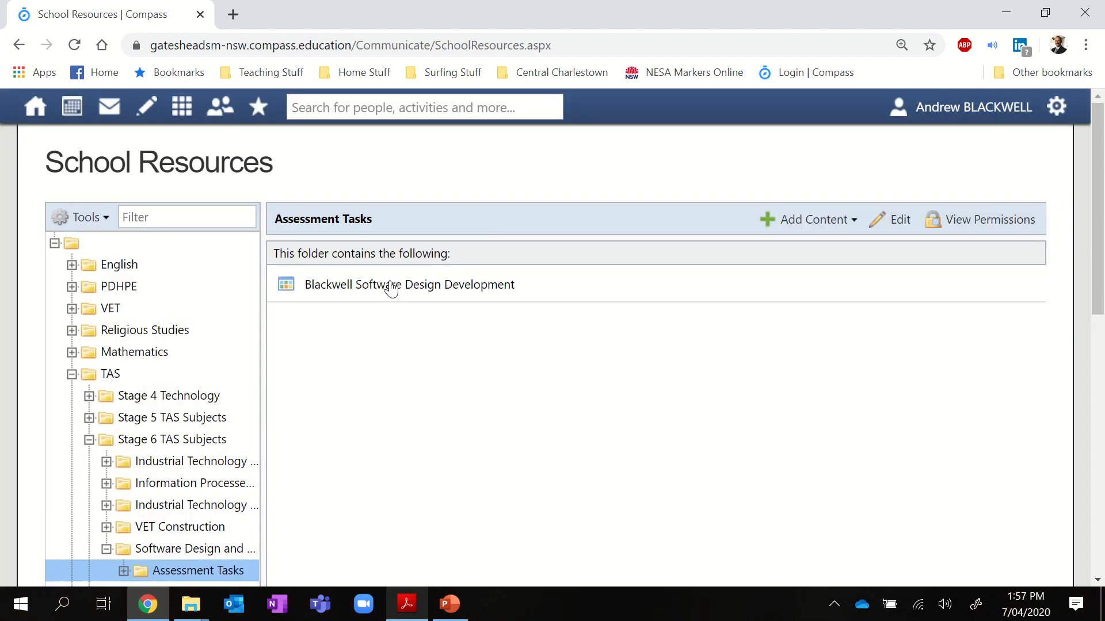
scroll(392, 429, down, 1)
scroll(392, 394, up, 1)
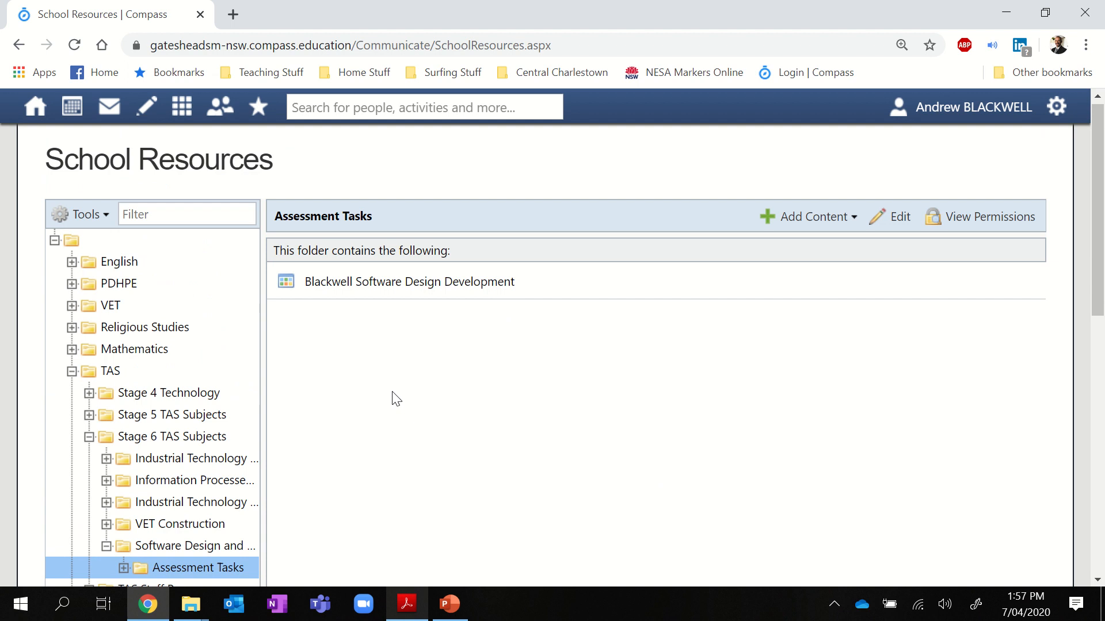
click(375, 288)
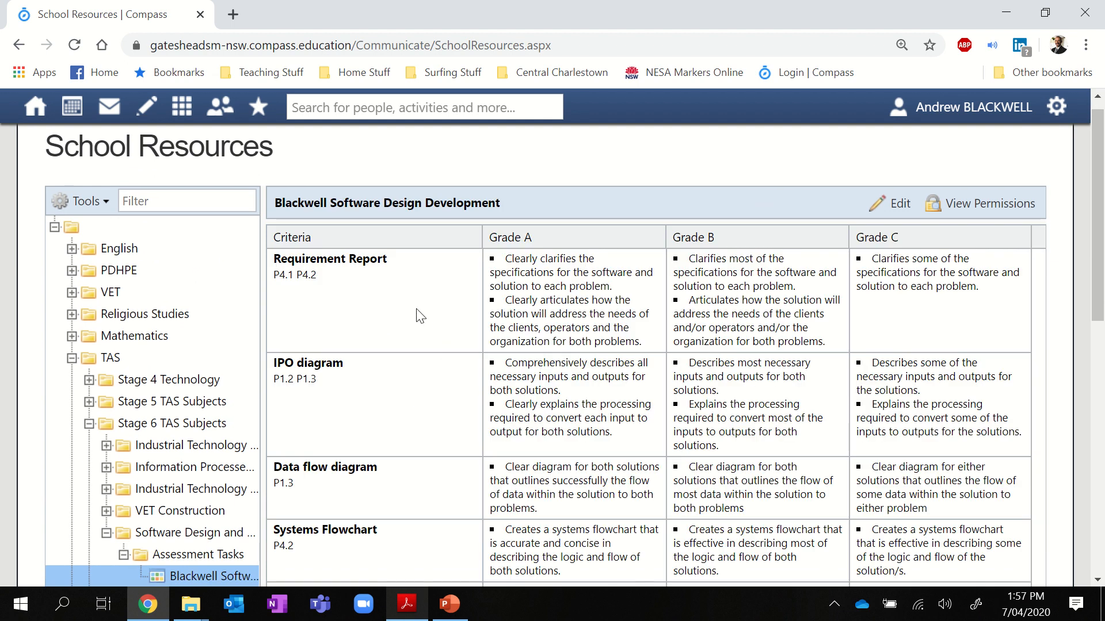
scroll(395, 424, down, 3)
scroll(394, 424, up, 3)
click(79, 204)
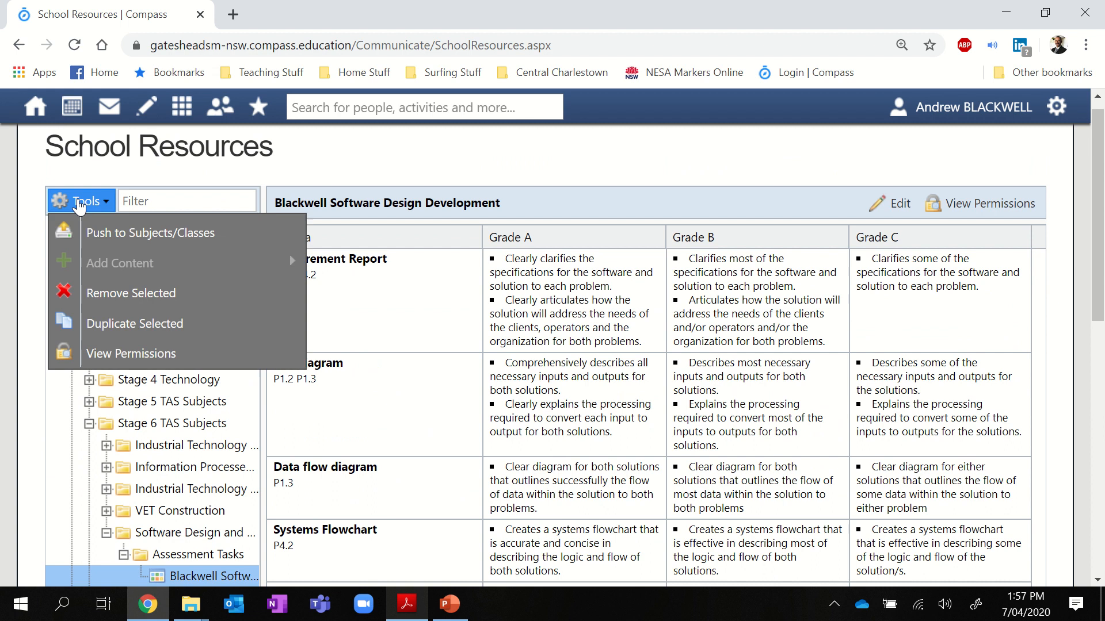
click(79, 206)
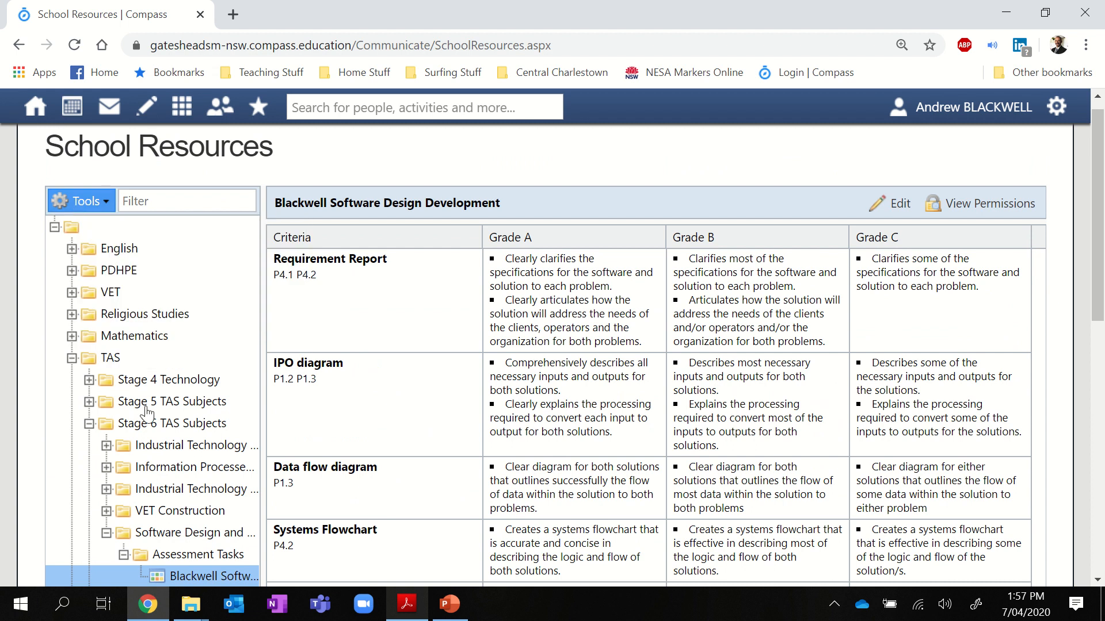
scroll(151, 460, down, 5)
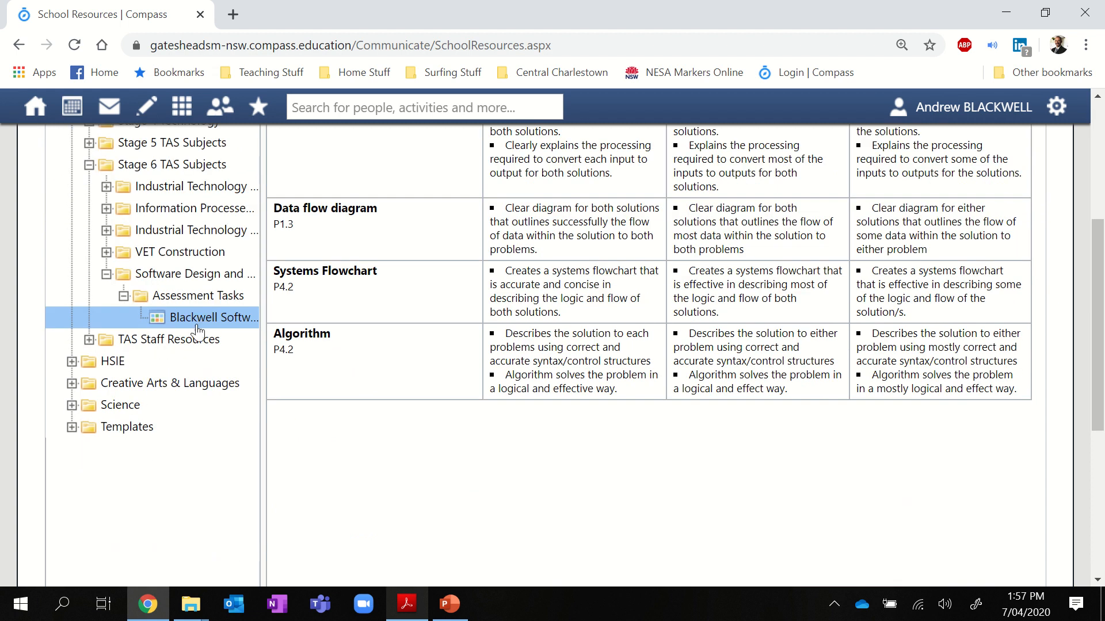
scroll(198, 328, up, 5)
Step: Push the rubric to class 11SDD1 under 11 Software Design and Development for the 2020 Academic year
click(103, 224)
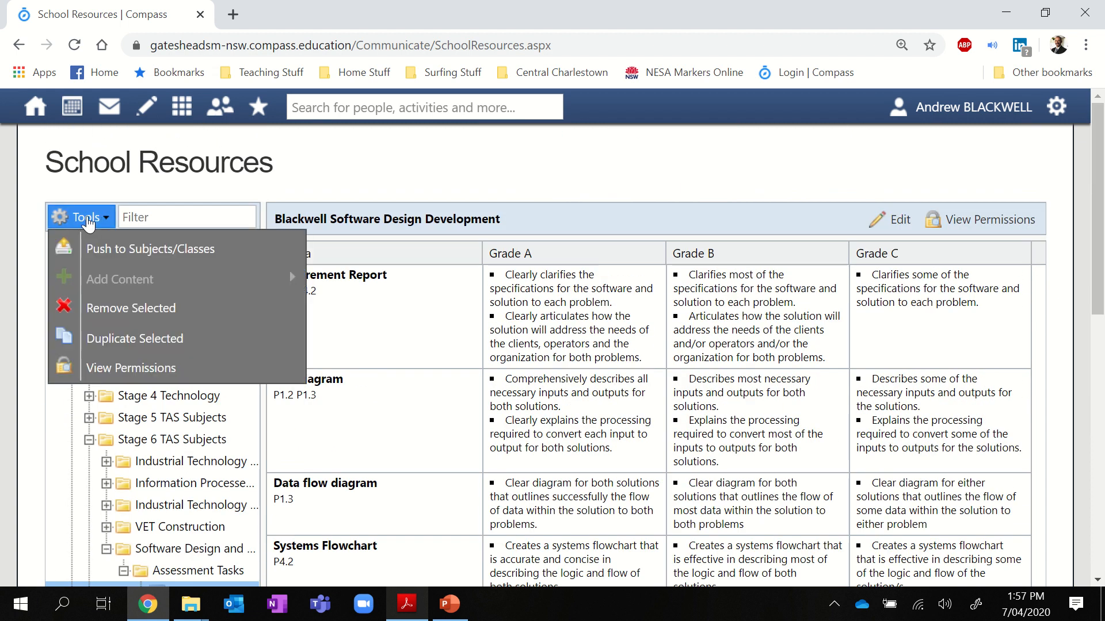
click(120, 253)
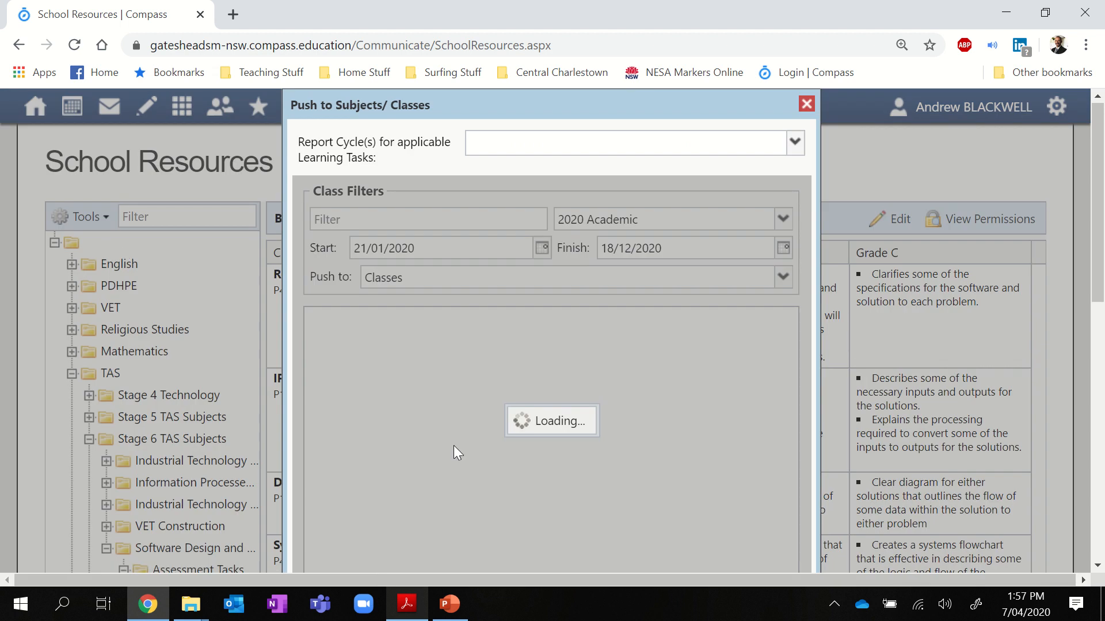
scroll(913, 434, down, 3)
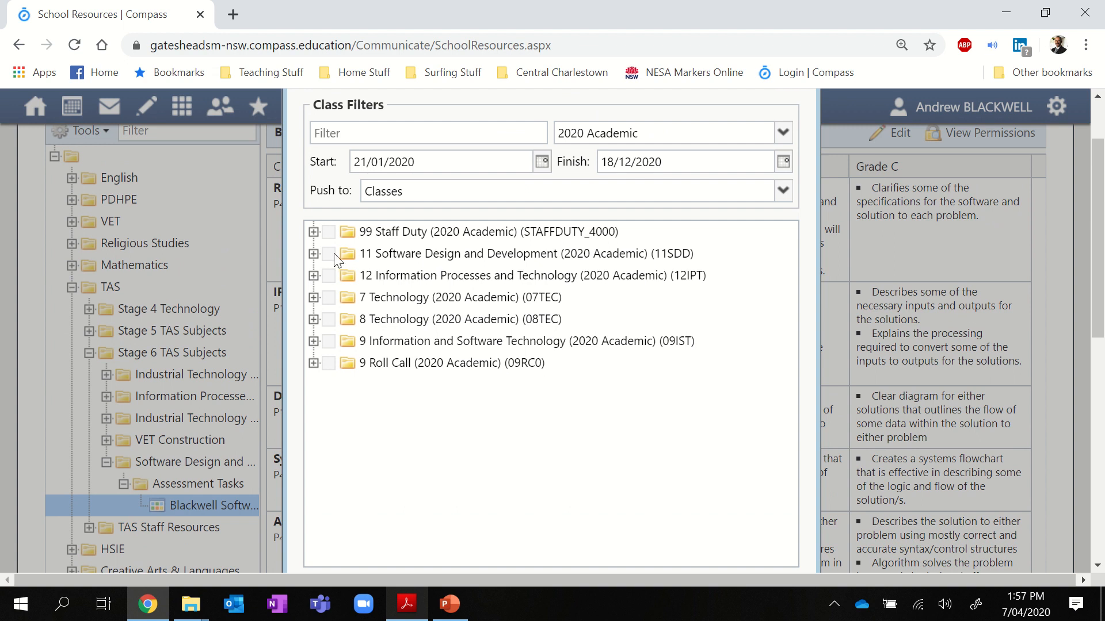
click(313, 254)
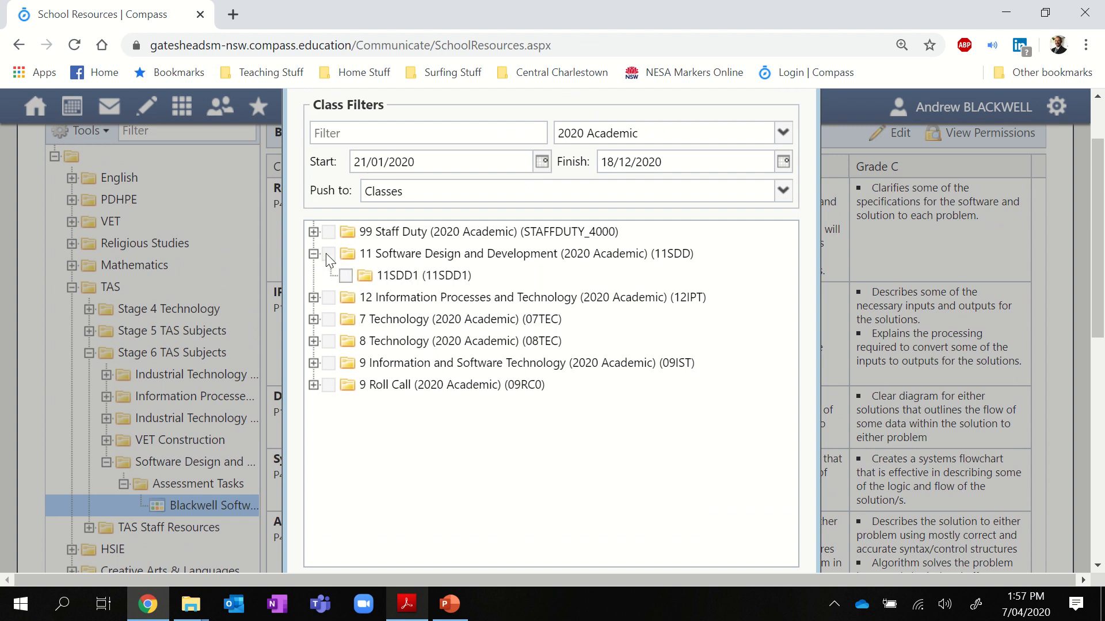
click(326, 253)
click(340, 274)
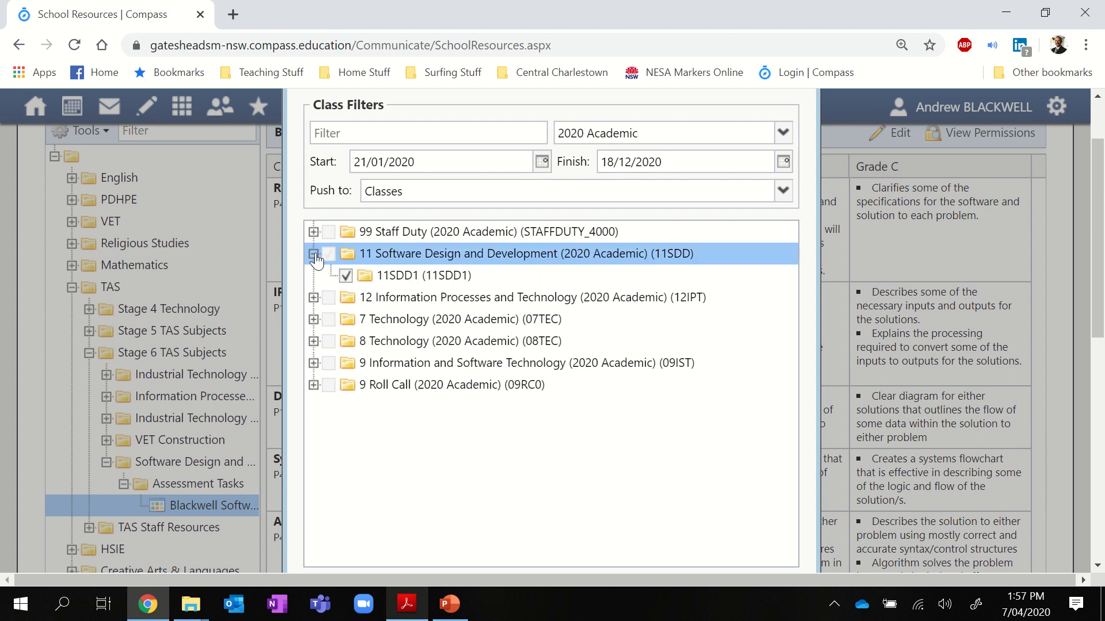
click(316, 254)
click(314, 253)
click(346, 276)
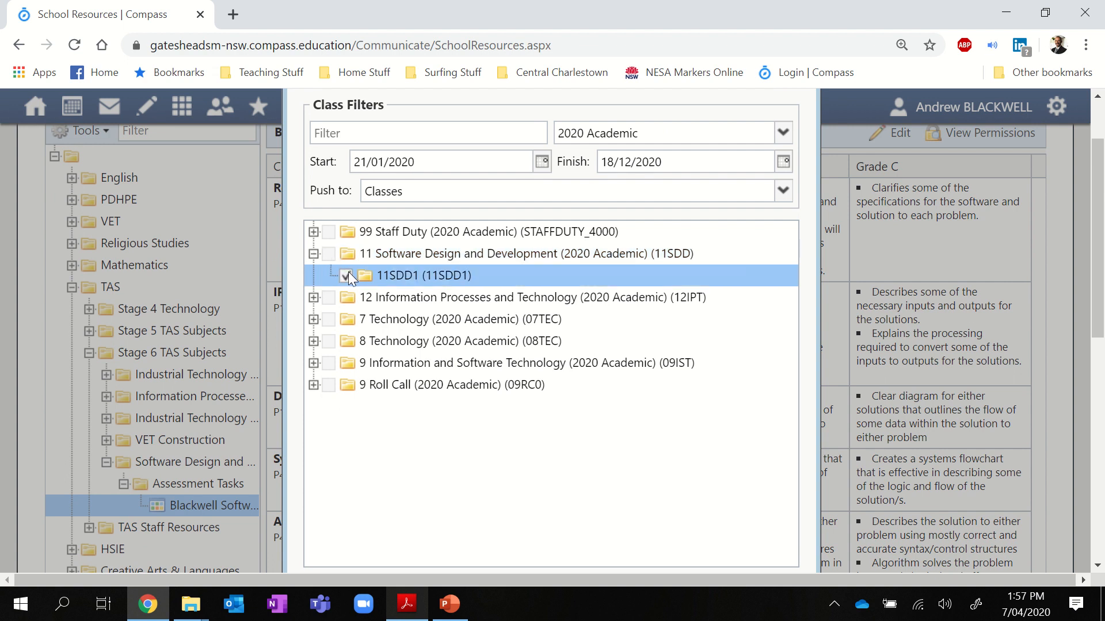
scroll(586, 405, down, 4)
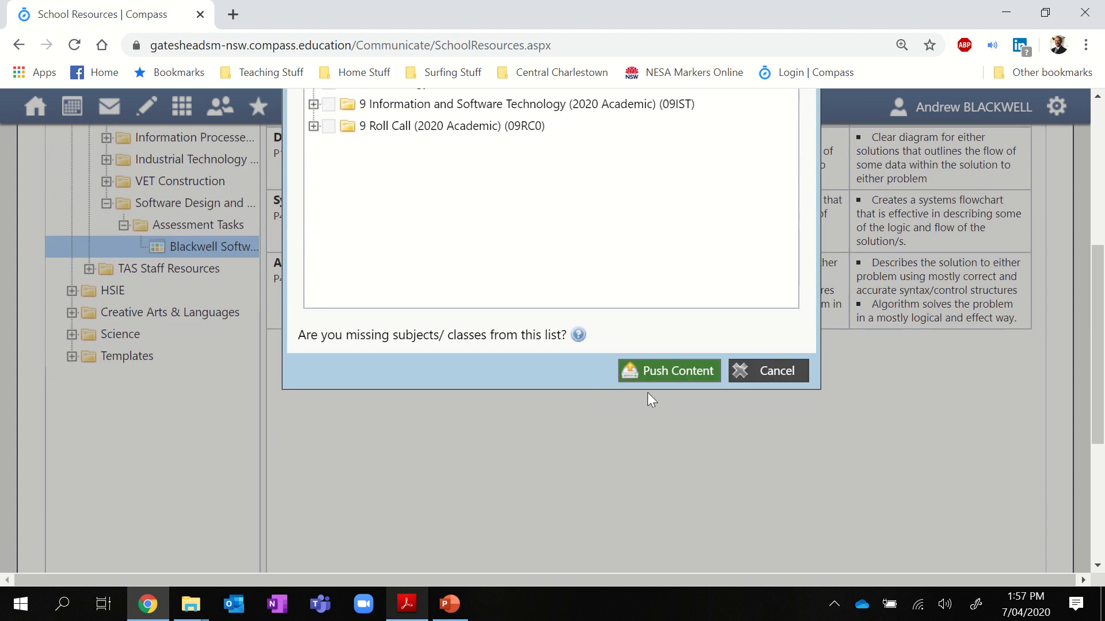
click(673, 371)
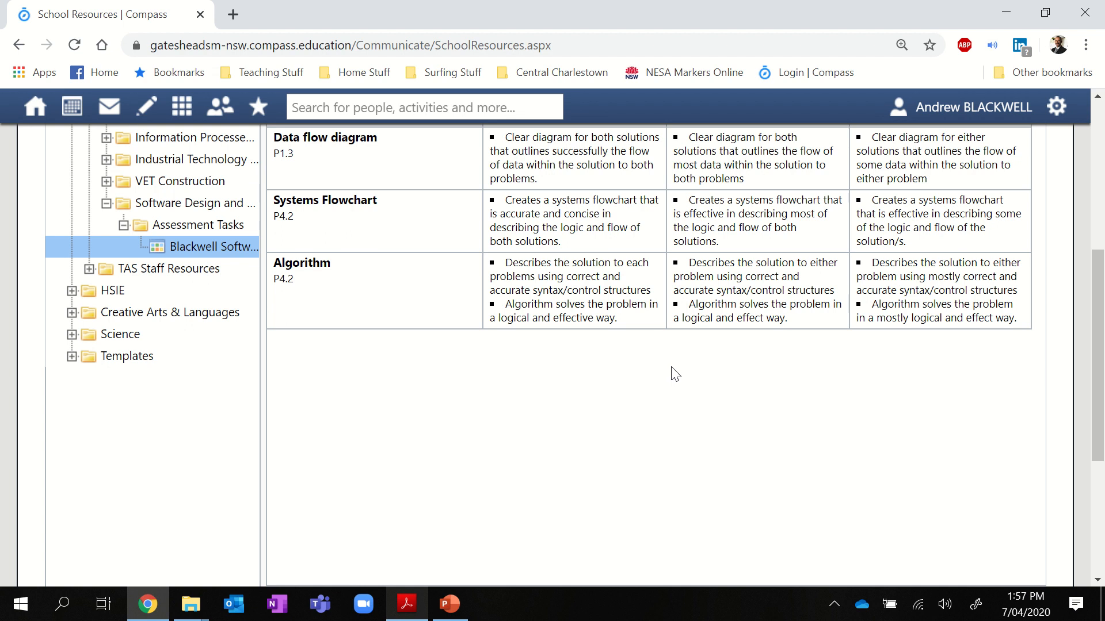
Step: Open the 11SDD1 class from the home page's daily schedule and check its learning tasks
scroll(641, 419, up, 6)
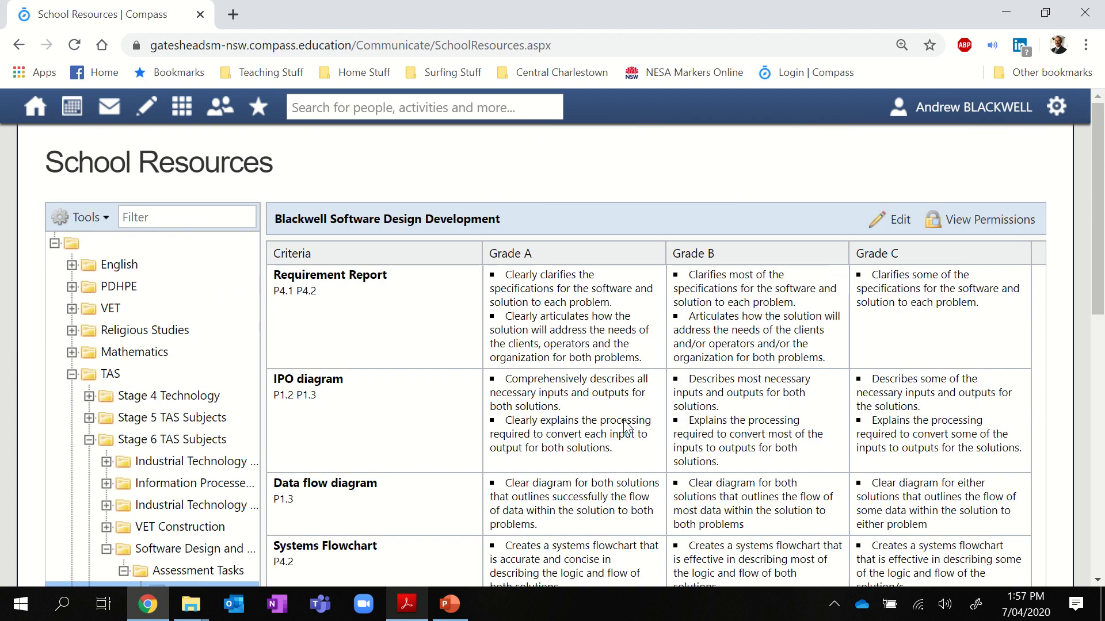
click(24, 132)
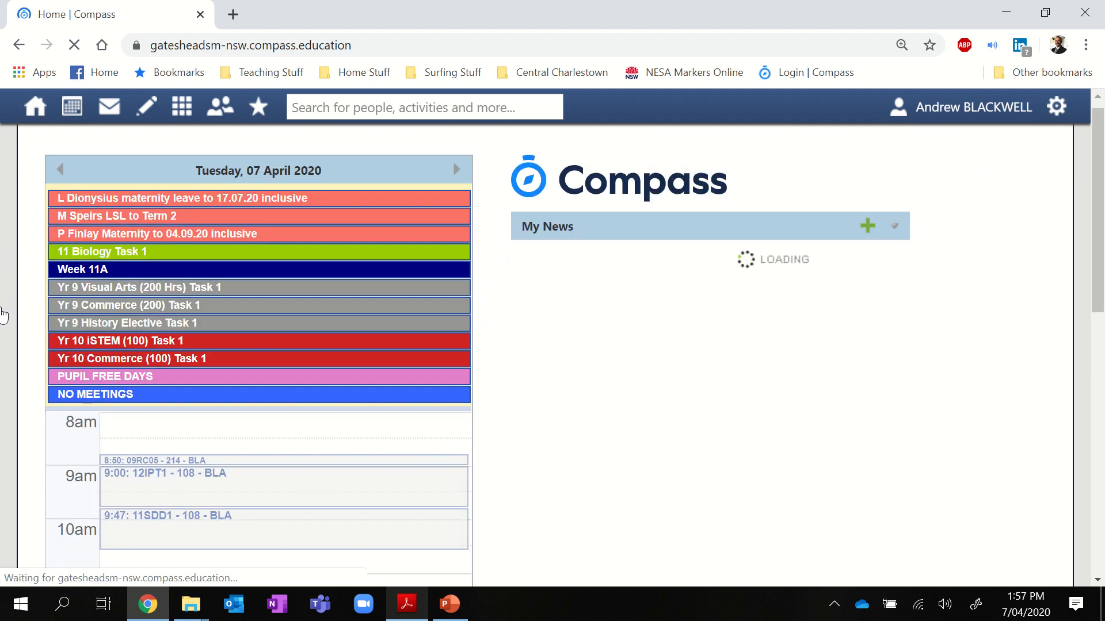
scroll(148, 267, down, 4)
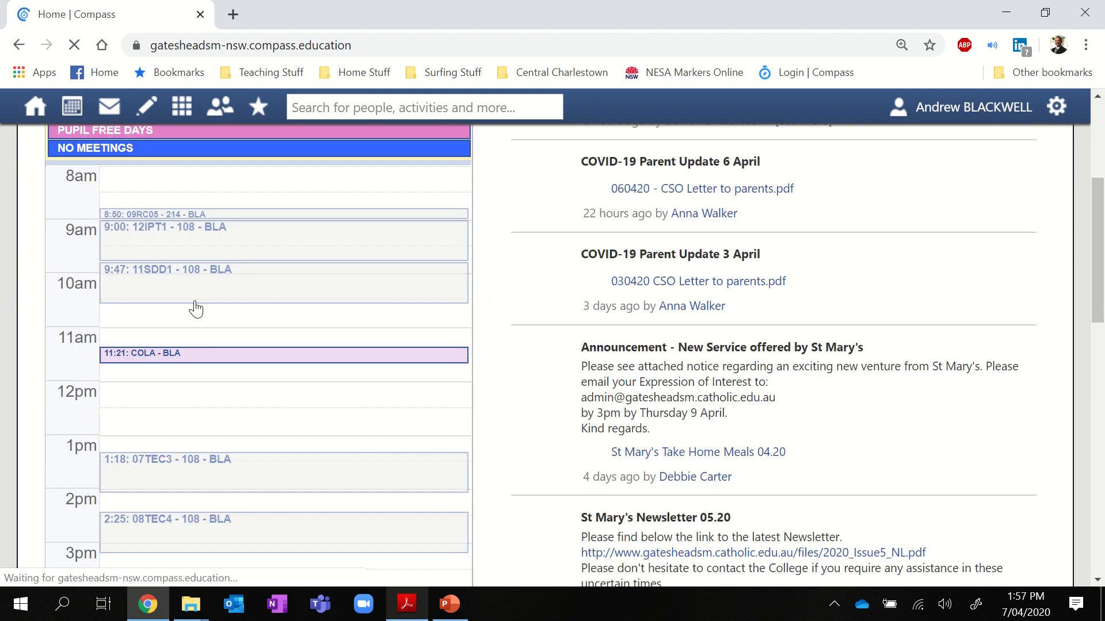
scroll(190, 310, down, 4)
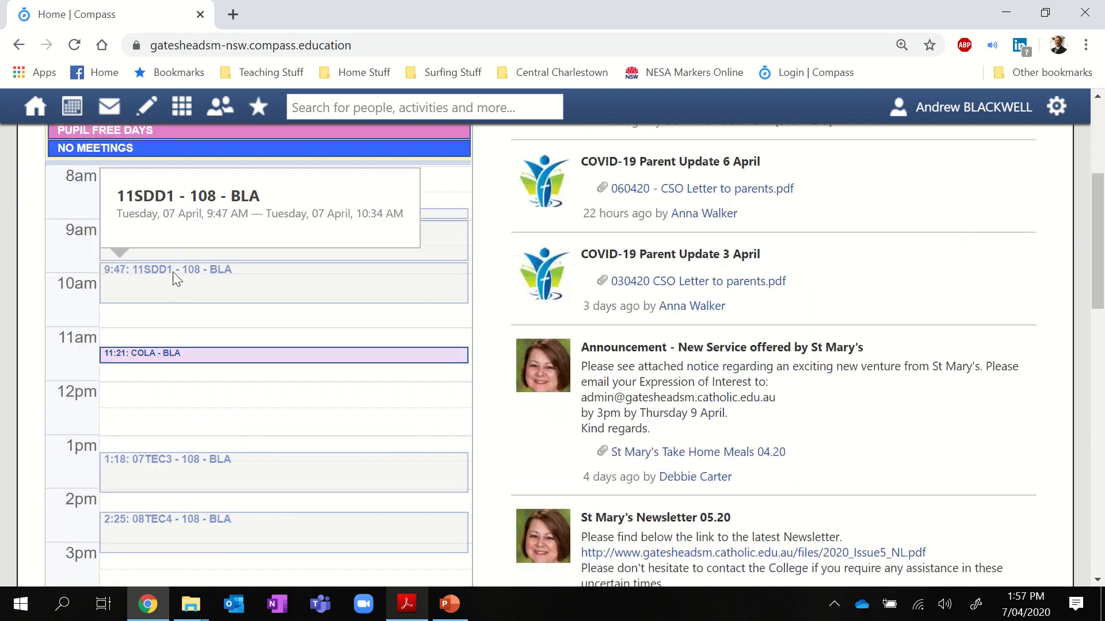
click(173, 281)
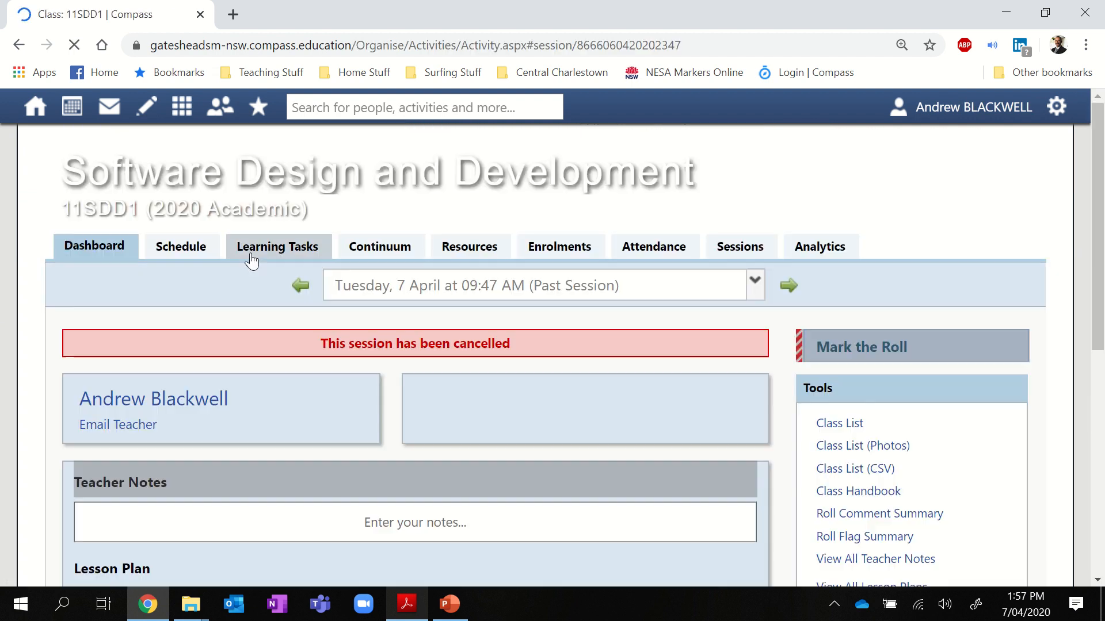
click(256, 255)
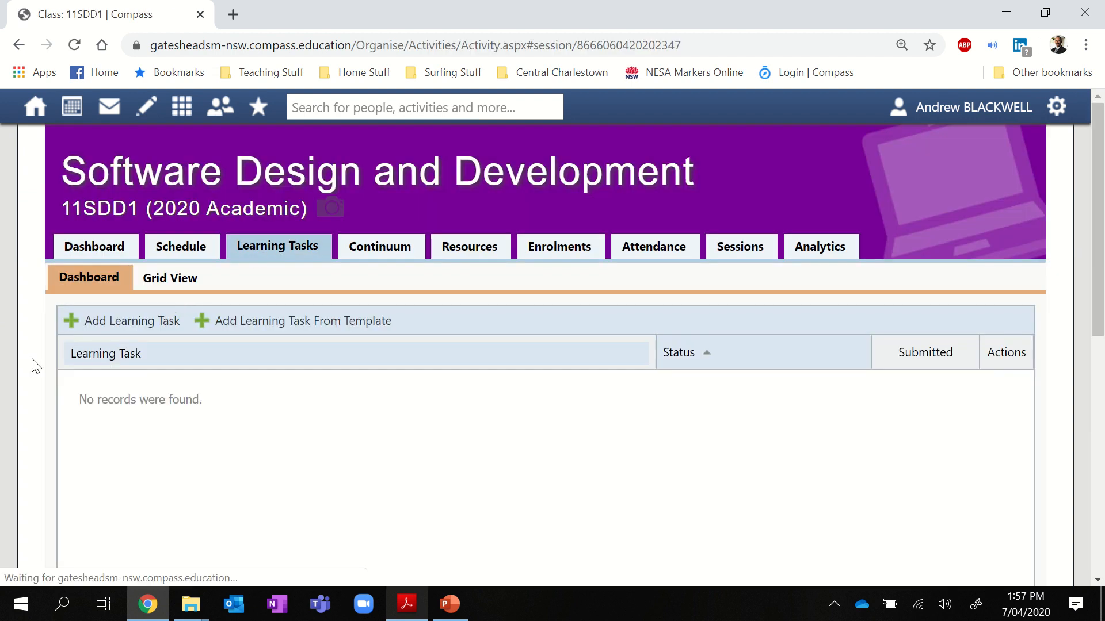
scroll(3, 366, down, 3)
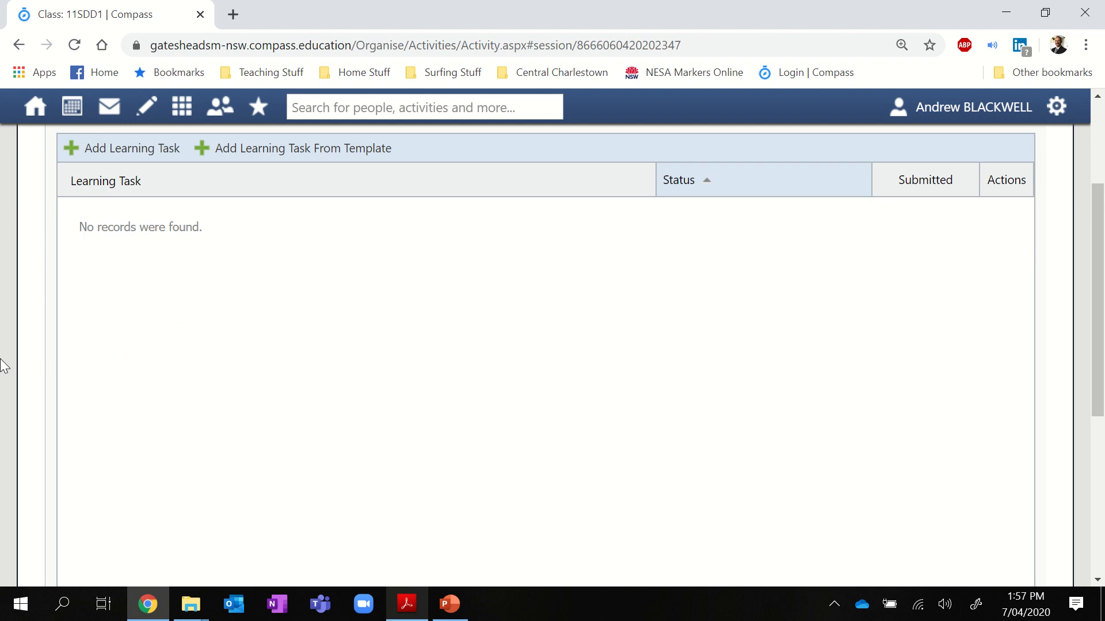
mouse_move(316, 5)
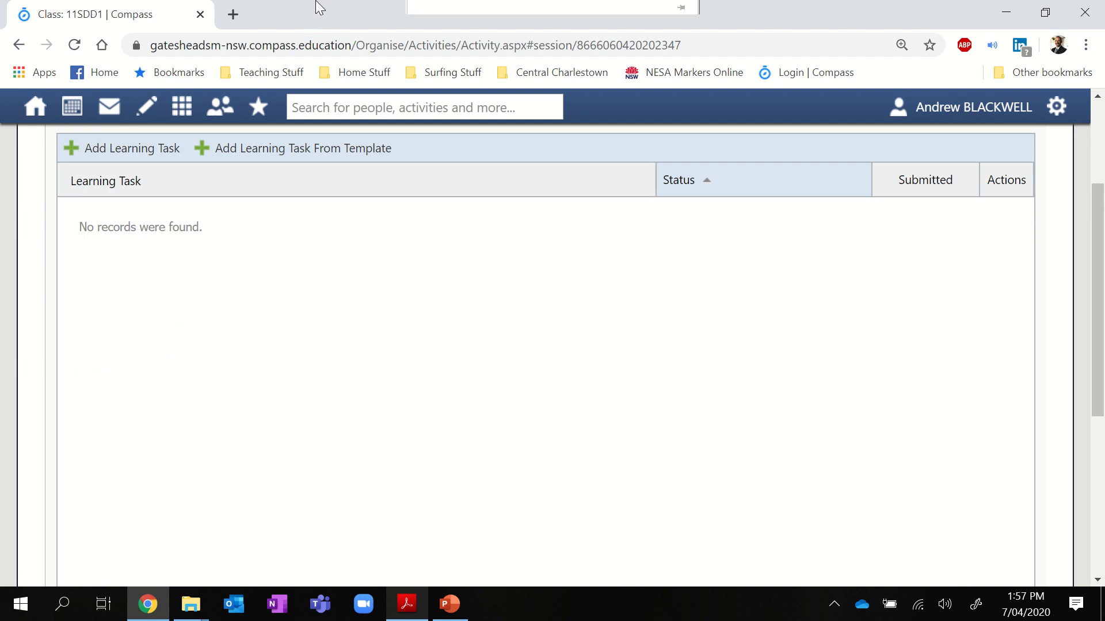
click(435, 54)
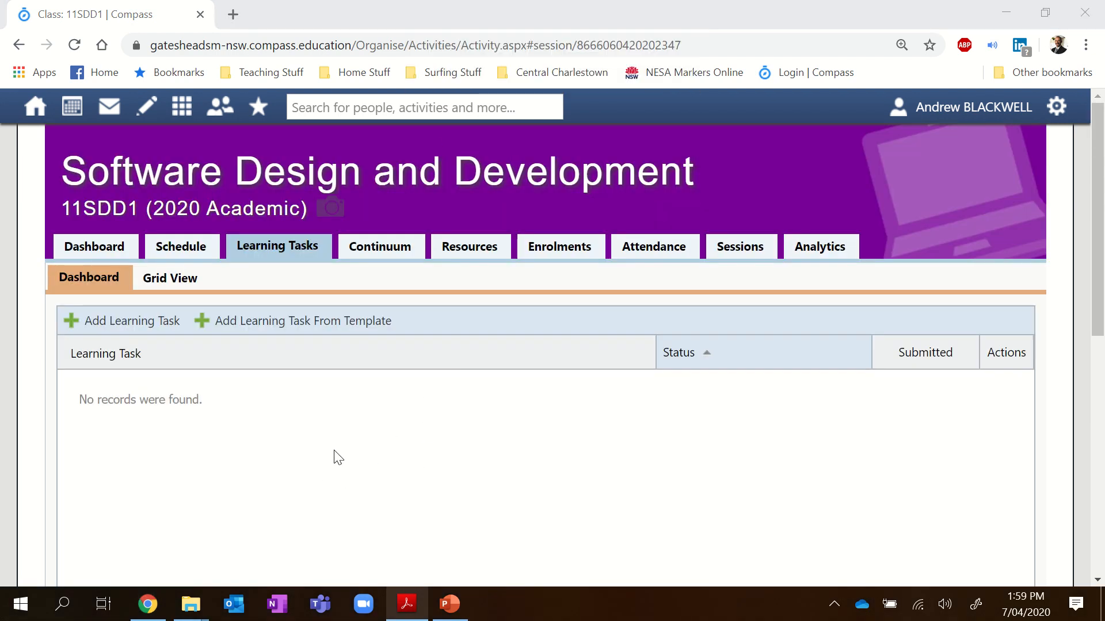
scroll(338, 457, down, 1)
scroll(335, 457, down, 1)
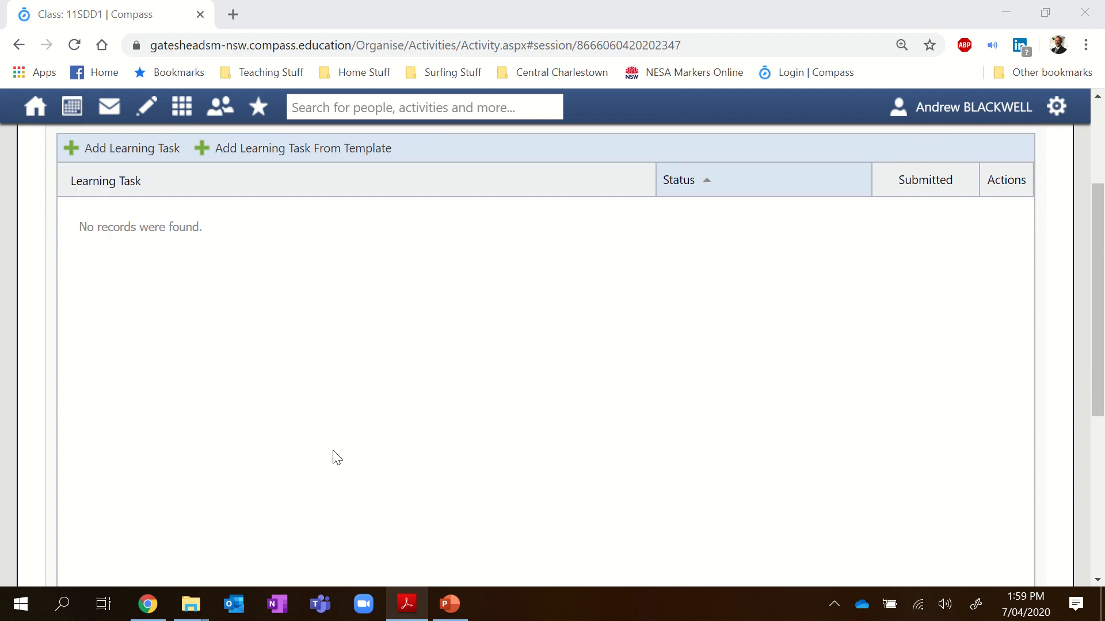
scroll(375, 390, up, 2)
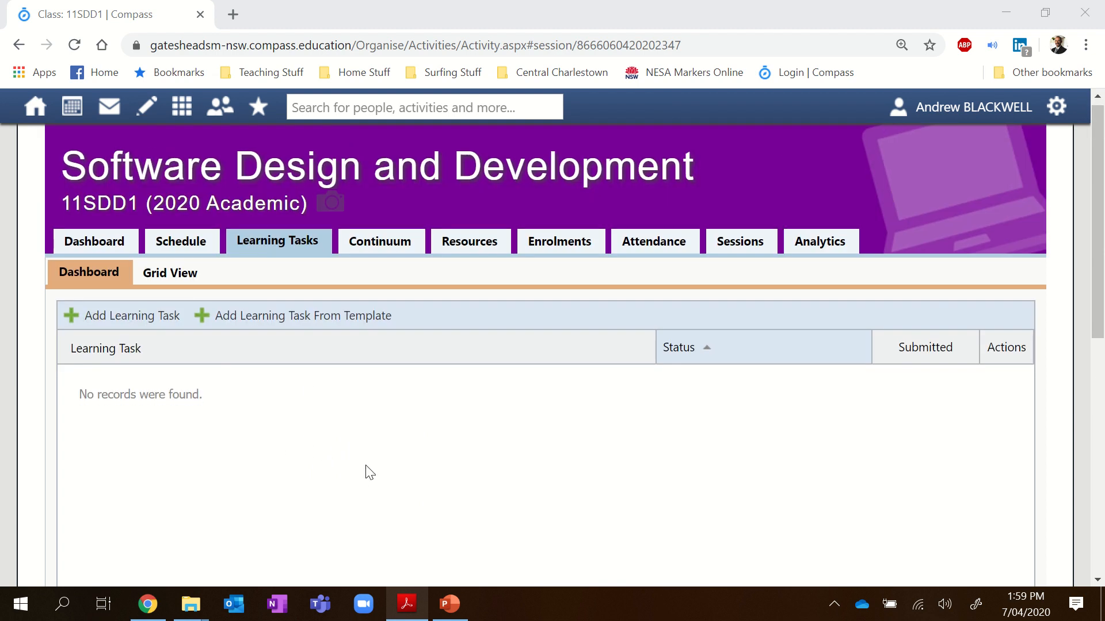
scroll(372, 473, down, 2)
scroll(370, 472, up, 2)
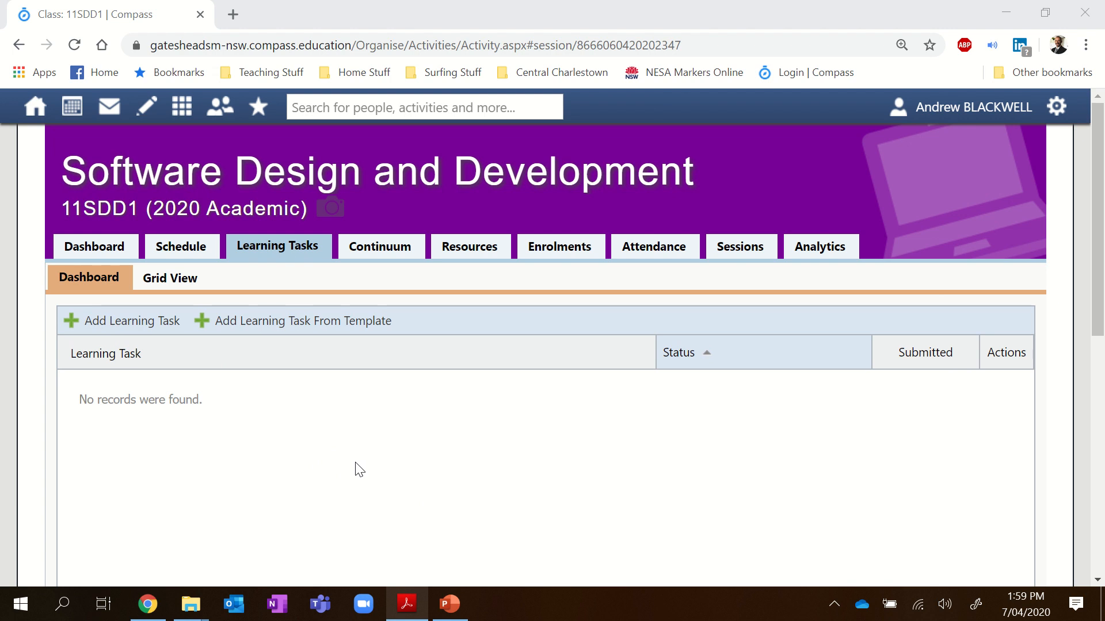
scroll(216, 438, down, 1)
scroll(217, 442, down, 1)
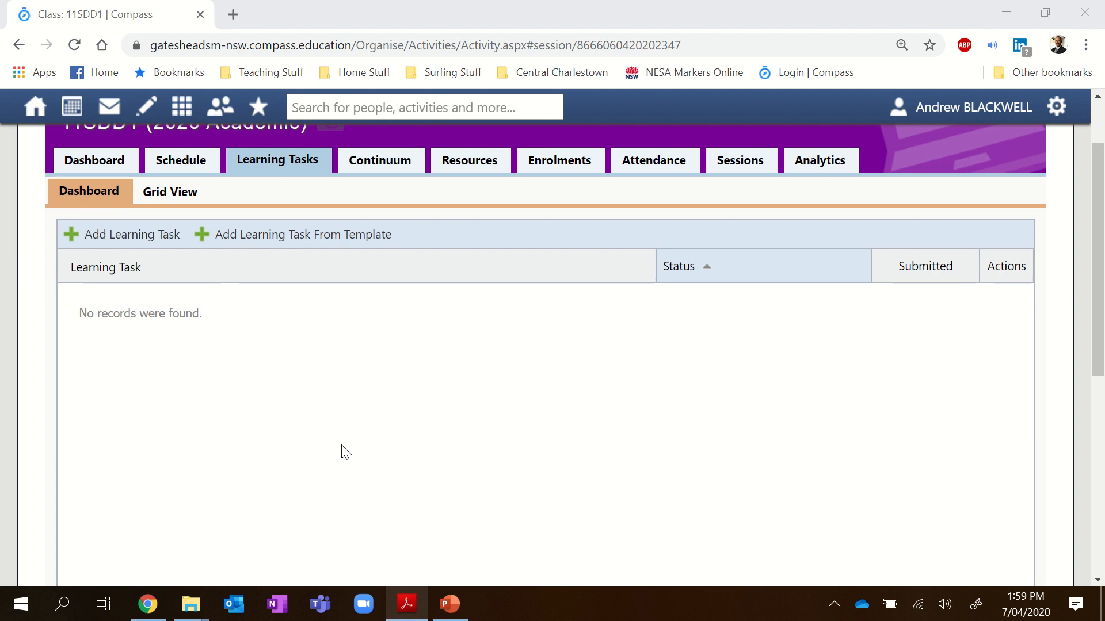
scroll(345, 453, up, 2)
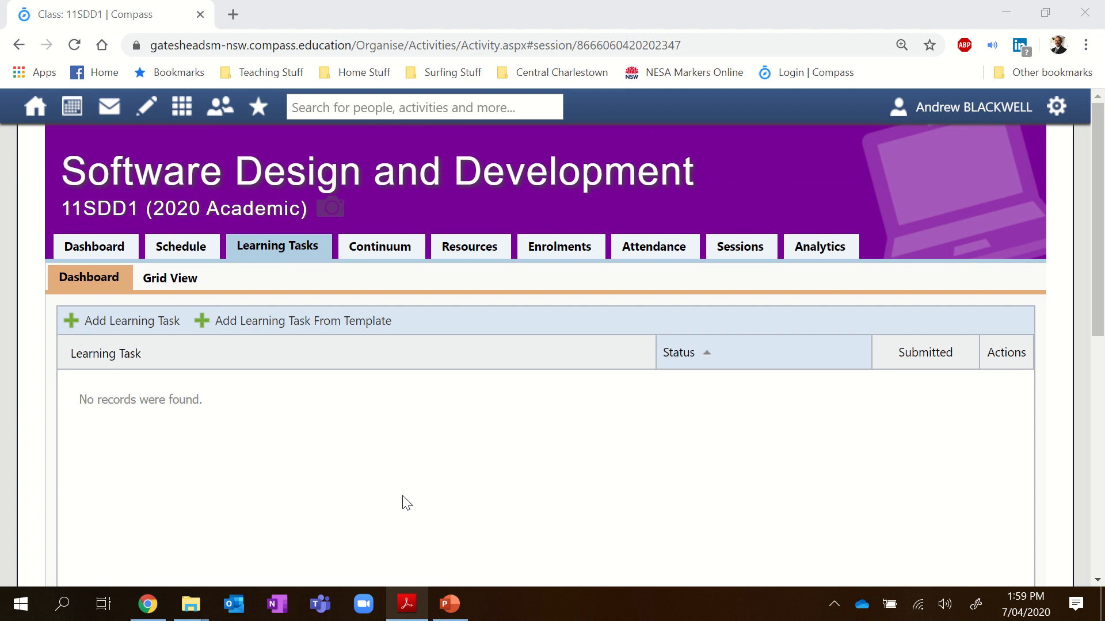
Step: Reopen the Software Design Development rubric in School Resources, from Assessment Tasks in the TAS Stage 6 Software Design and Development folder
mouse_move(146, 106)
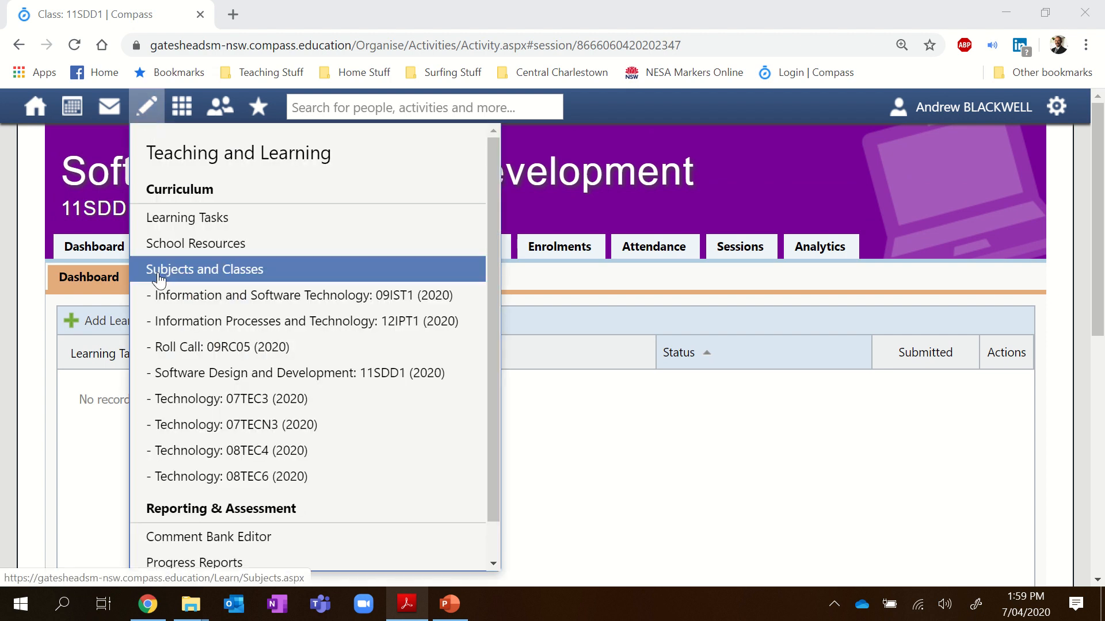
click(160, 253)
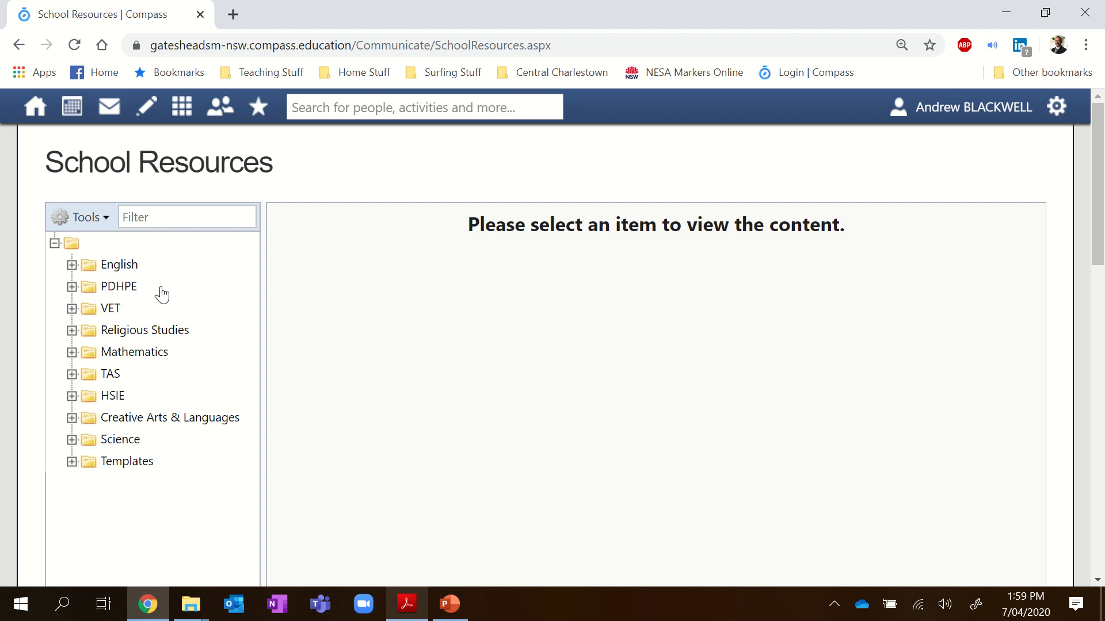
click(72, 375)
scroll(172, 375, down, 3)
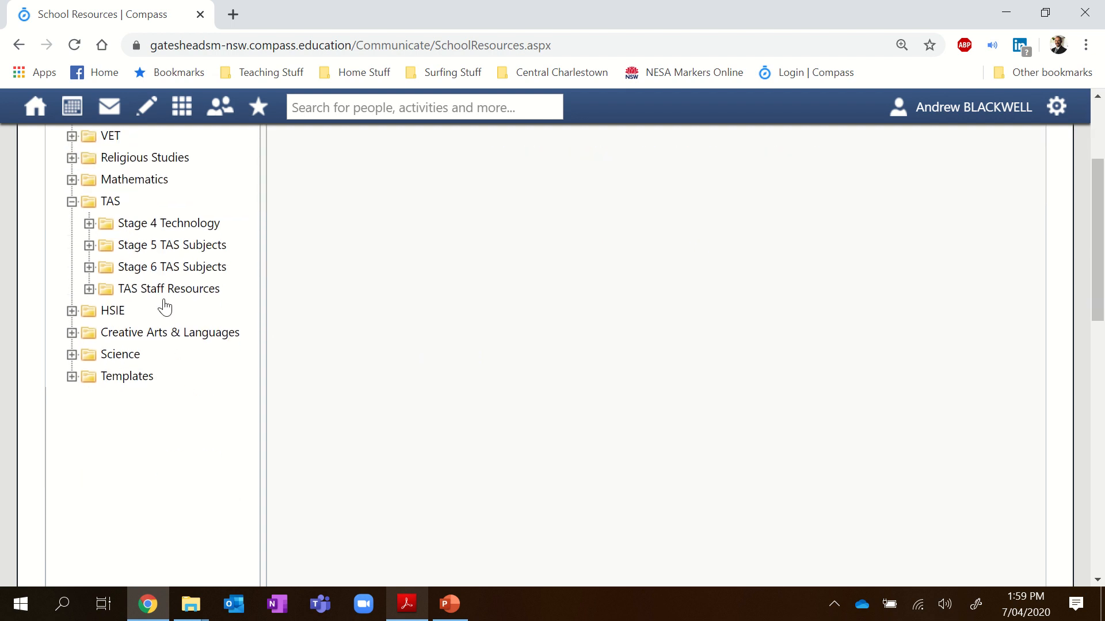
click(89, 268)
click(149, 378)
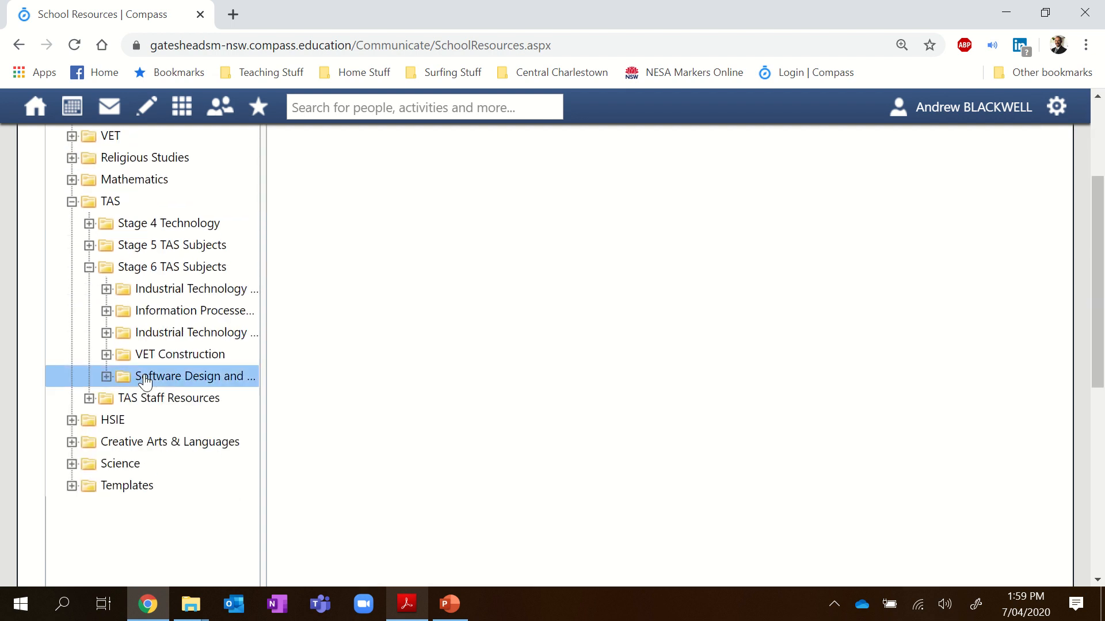
click(107, 378)
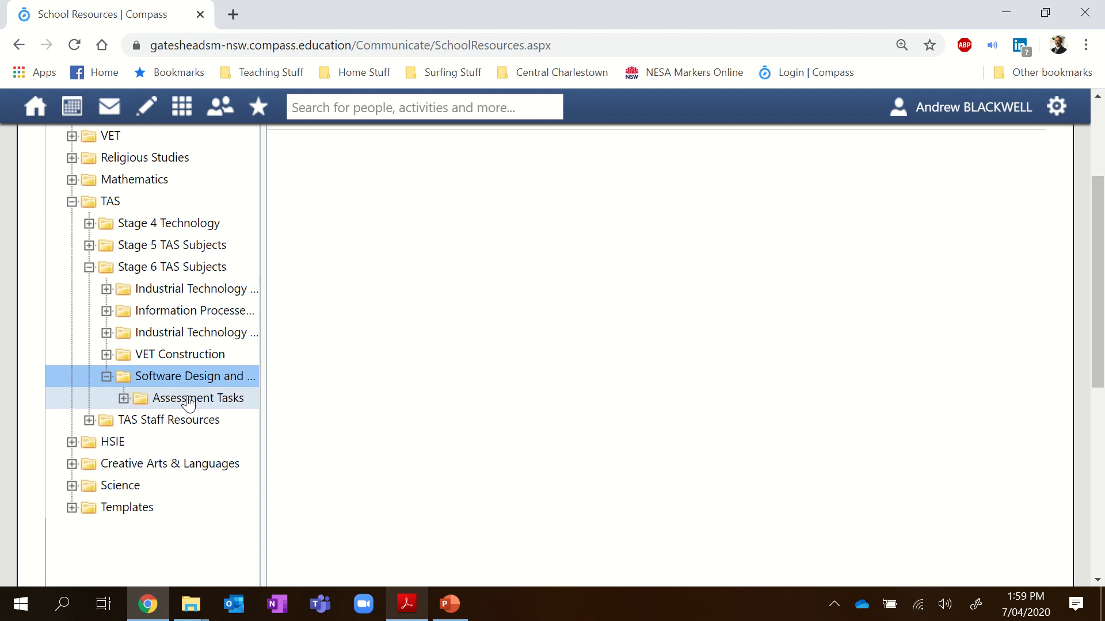
click(184, 401)
click(123, 399)
click(190, 425)
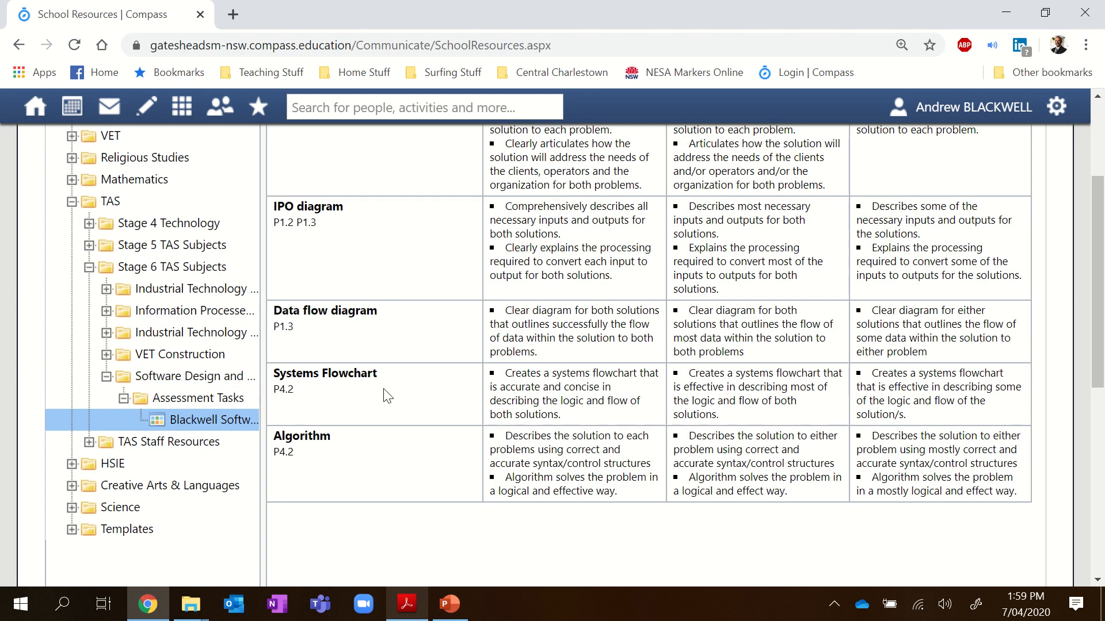
scroll(454, 434, up, 1)
scroll(466, 436, up, 2)
scroll(466, 436, down, 1)
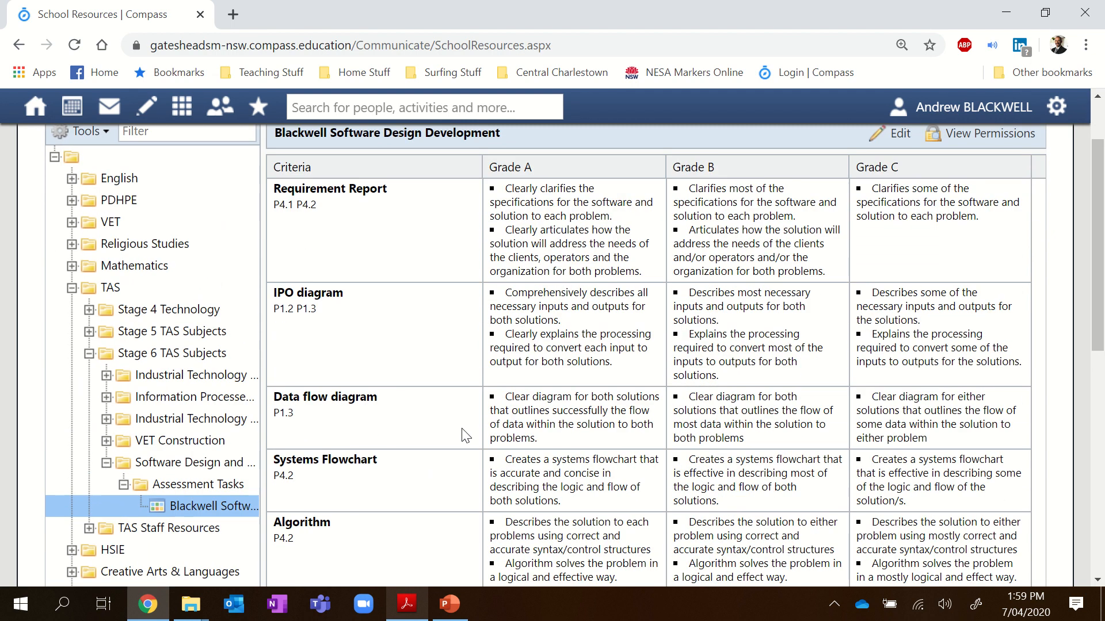
Step: Start a new learning task in the Assessment Tasks folder of Software Design and Development
scroll(466, 436, up, 1)
scroll(459, 433, down, 1)
click(209, 491)
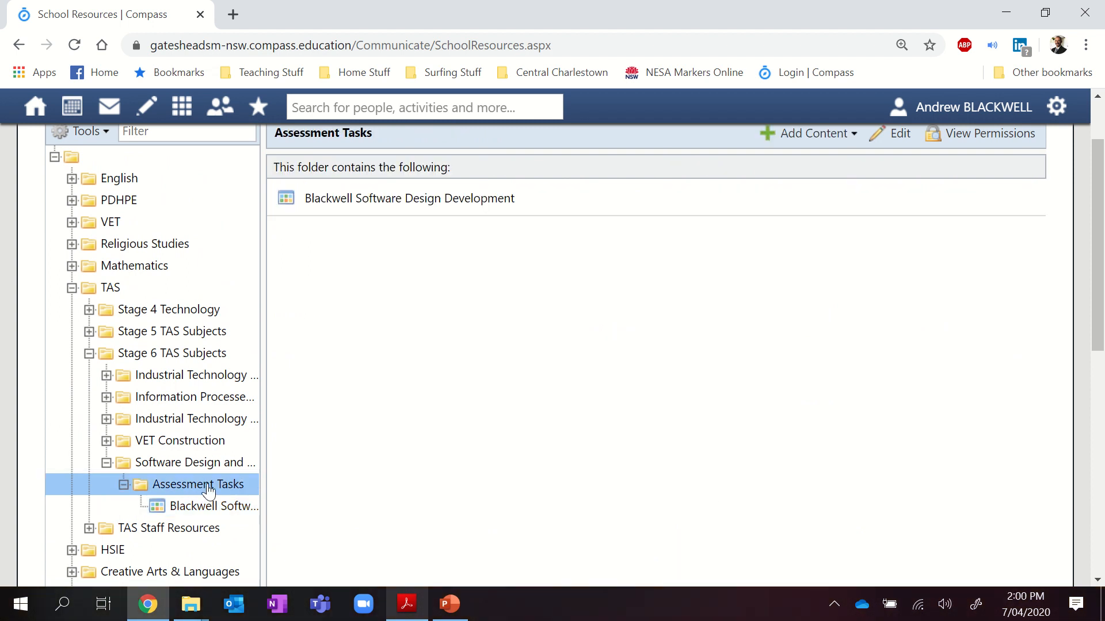
scroll(361, 490, up, 1)
scroll(362, 491, down, 1)
click(793, 141)
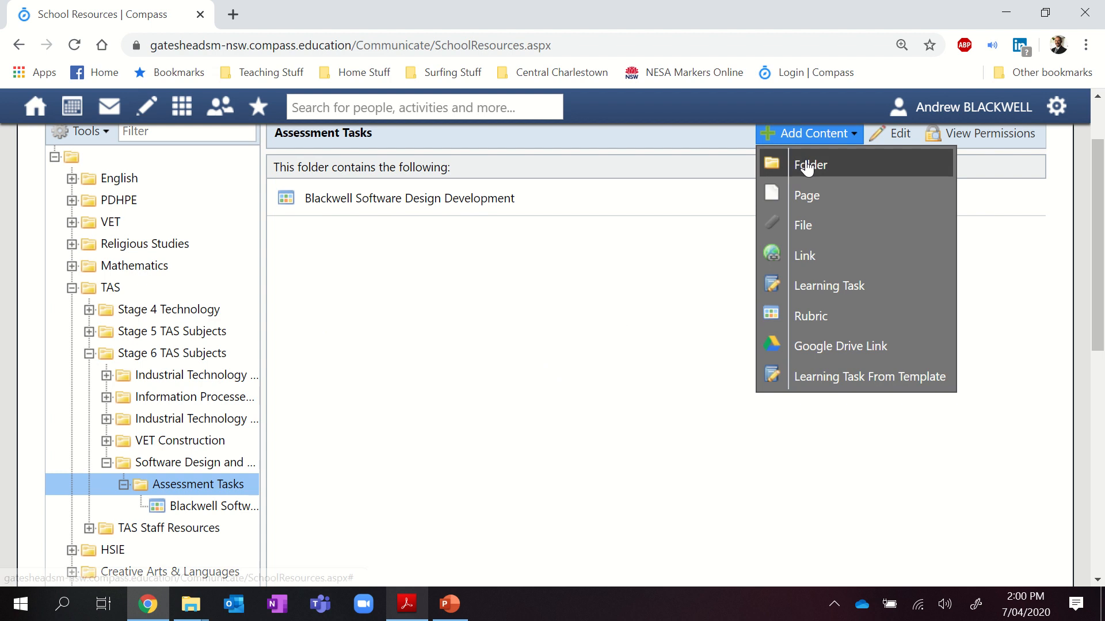
click(819, 299)
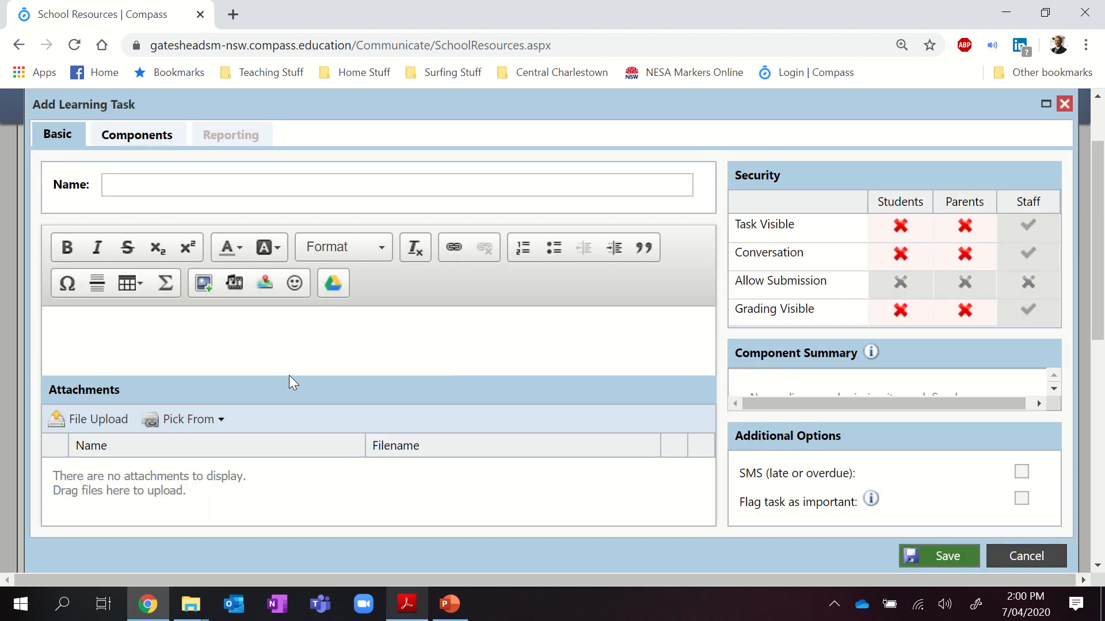
Step: Open the SDD Prelim Assessment Task 1 2020 document in Word from the Assessment Tasks folder in File Explorer
click(401, 614)
click(401, 614)
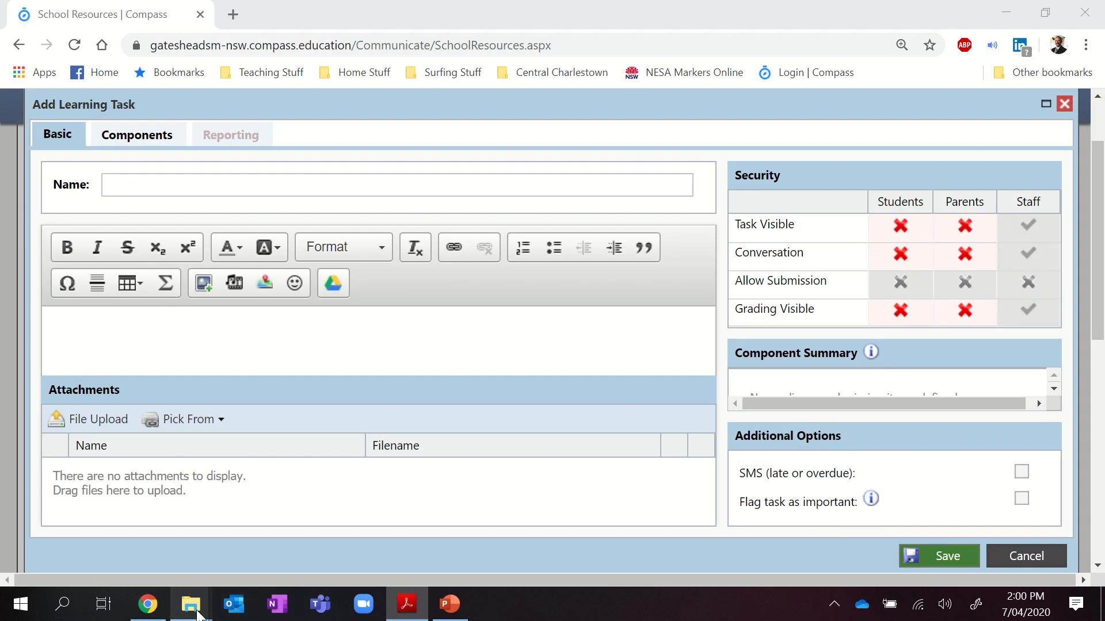
mouse_move(188, 614)
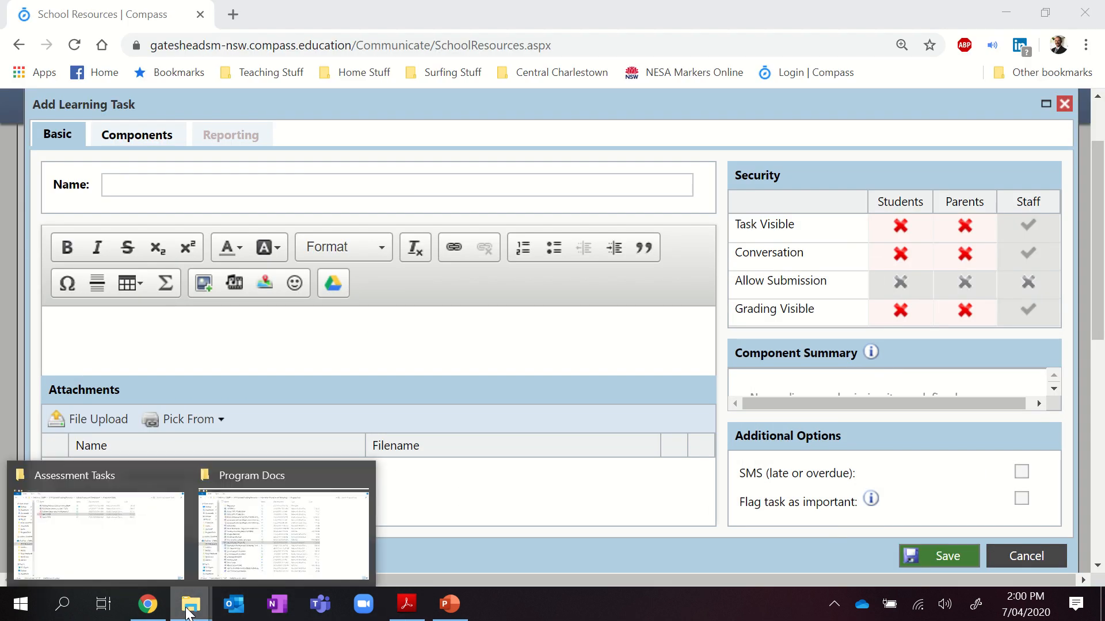
click(144, 556)
double_click(223, 125)
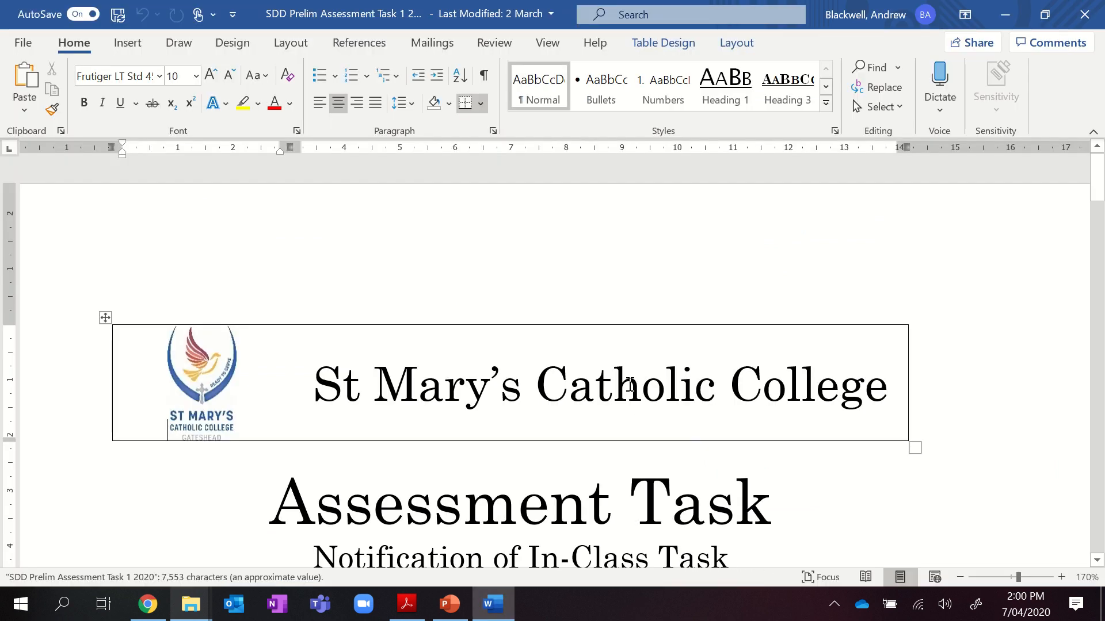
Step: Look through the assessment notification document from its cover details and problem descriptions to the Marking Guide table
scroll(630, 386, down, 3)
scroll(390, 368, down, 4)
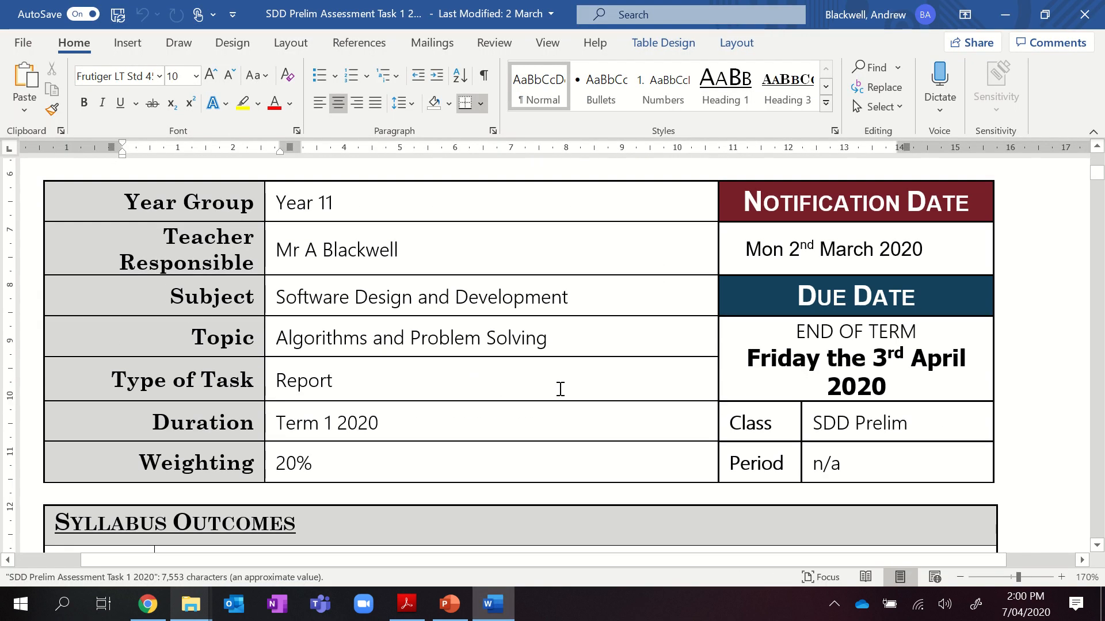
scroll(560, 389, down, 15)
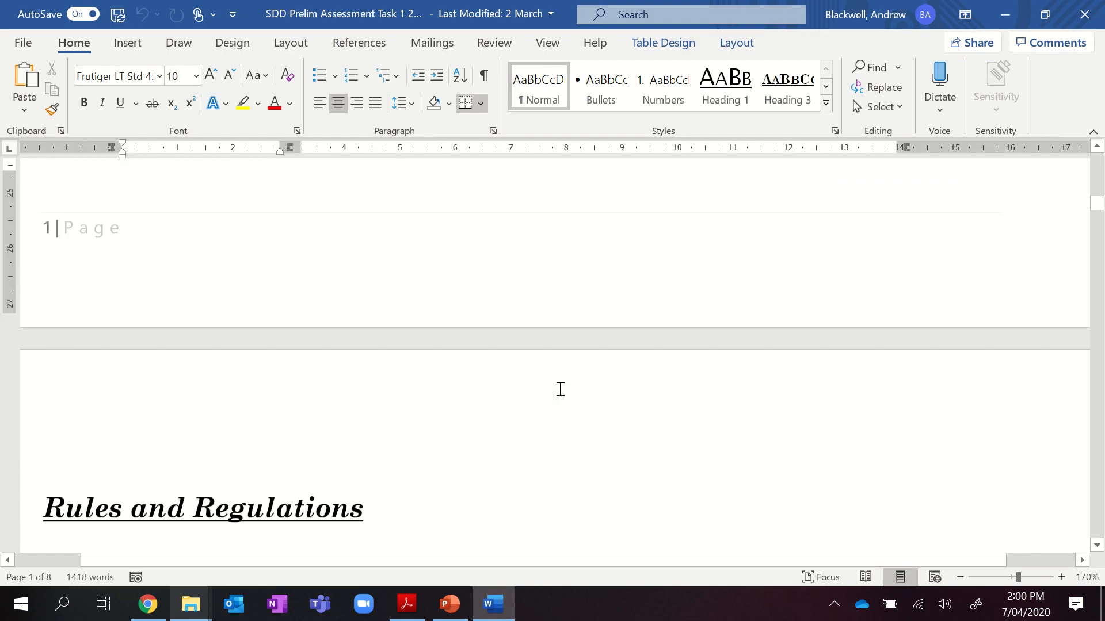
scroll(560, 389, down, 20)
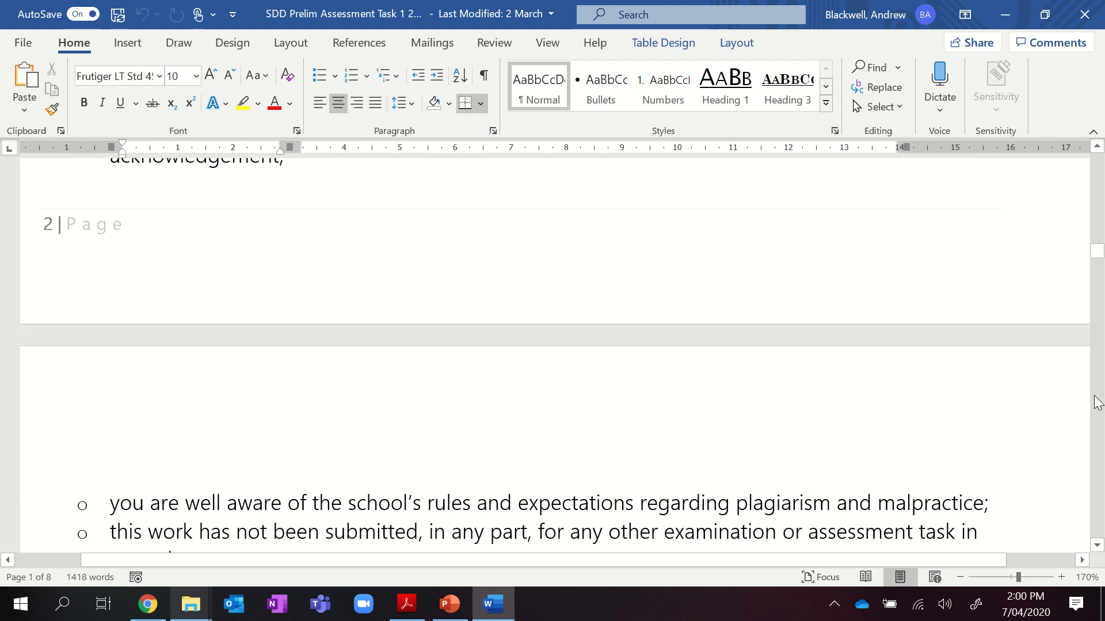
scroll(1096, 403, down, 20)
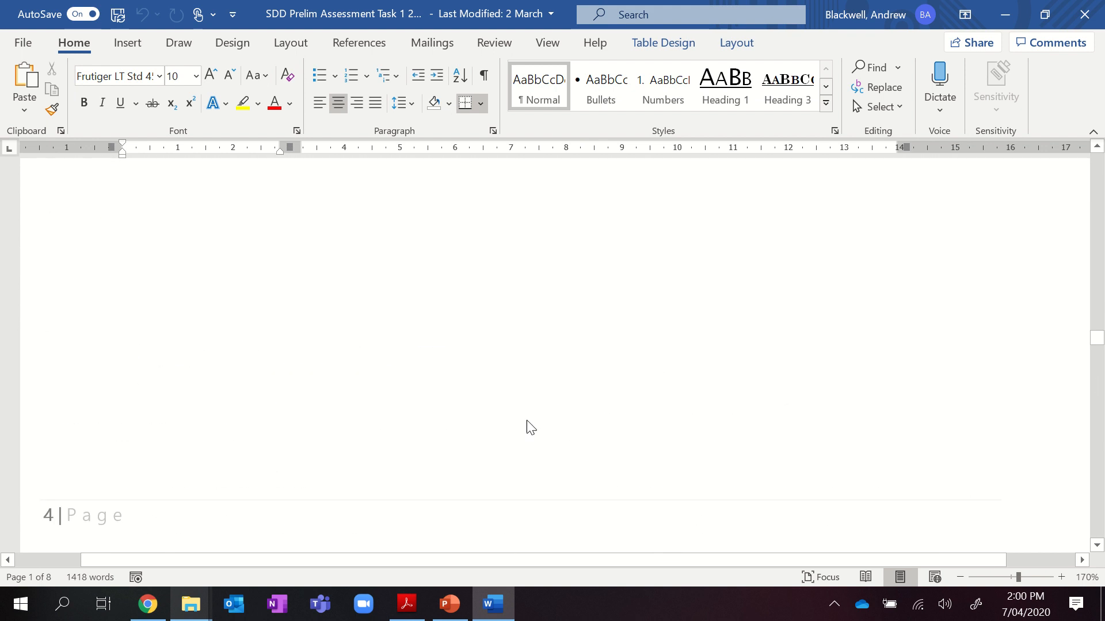
scroll(531, 428, down, 20)
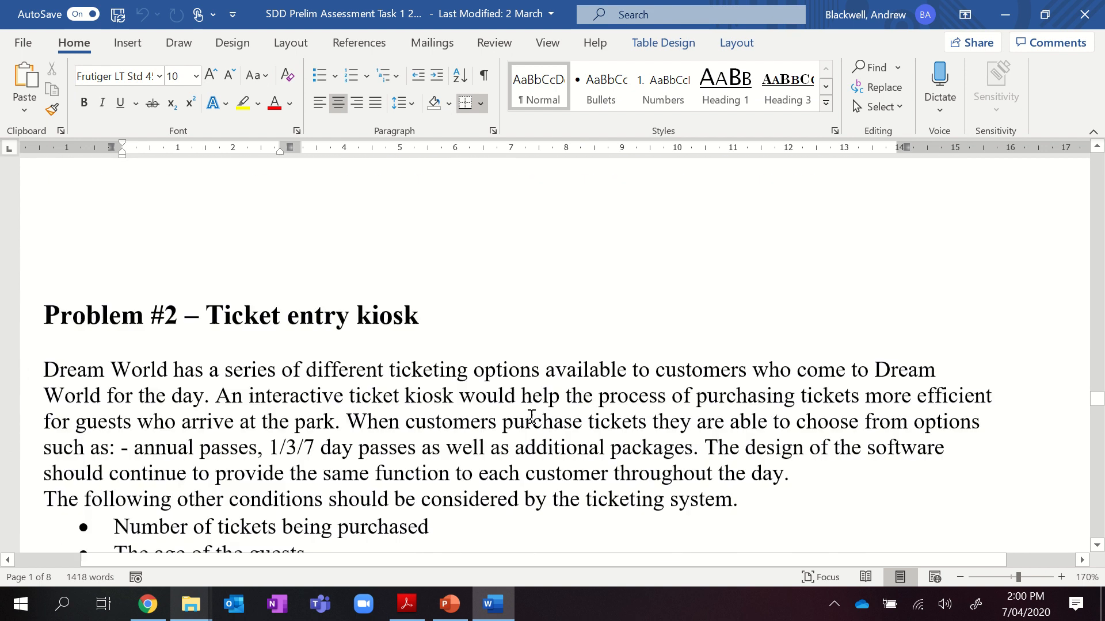
scroll(530, 419, down, 20)
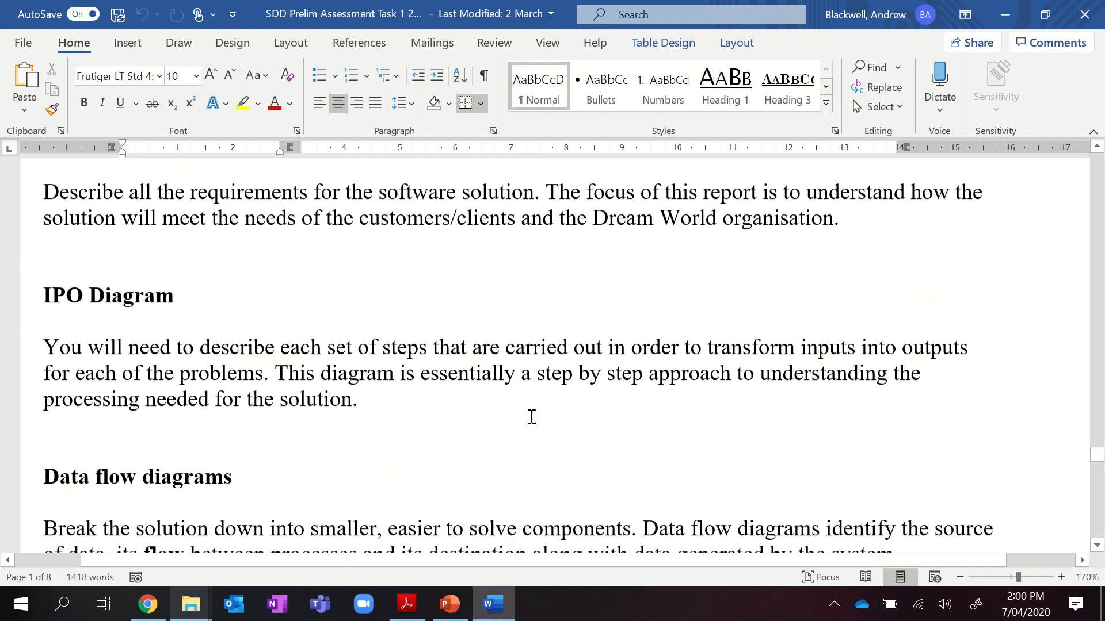
scroll(532, 417, down, 20)
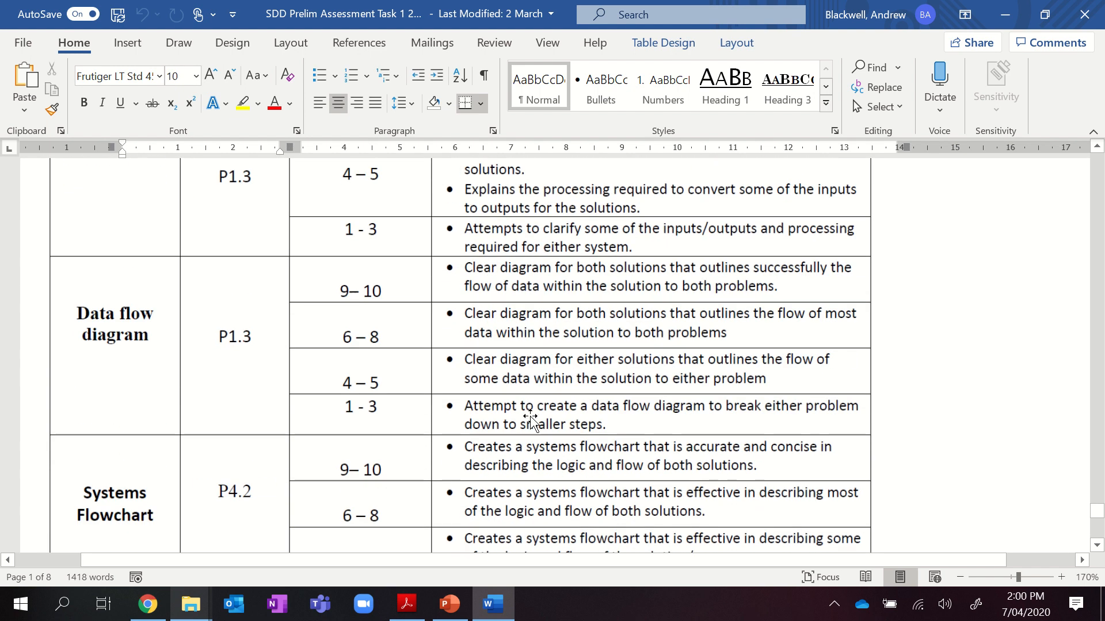
scroll(530, 419, down, 20)
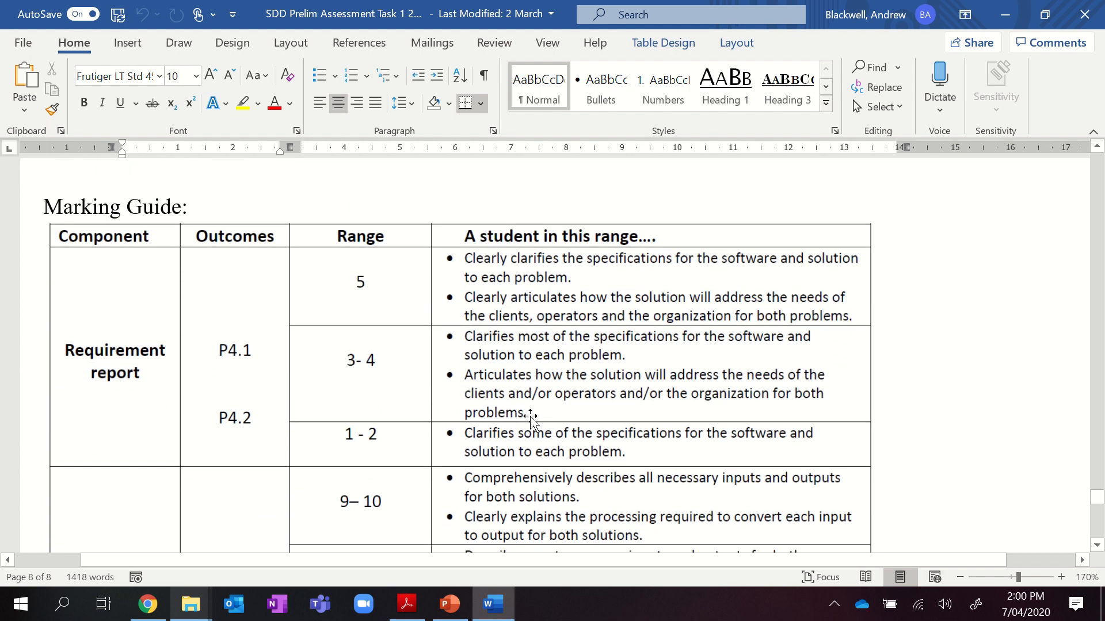
Step: Return to Compass in Chrome and name the learning task Preliminary Software Design Development Assessment Task 1
click(148, 612)
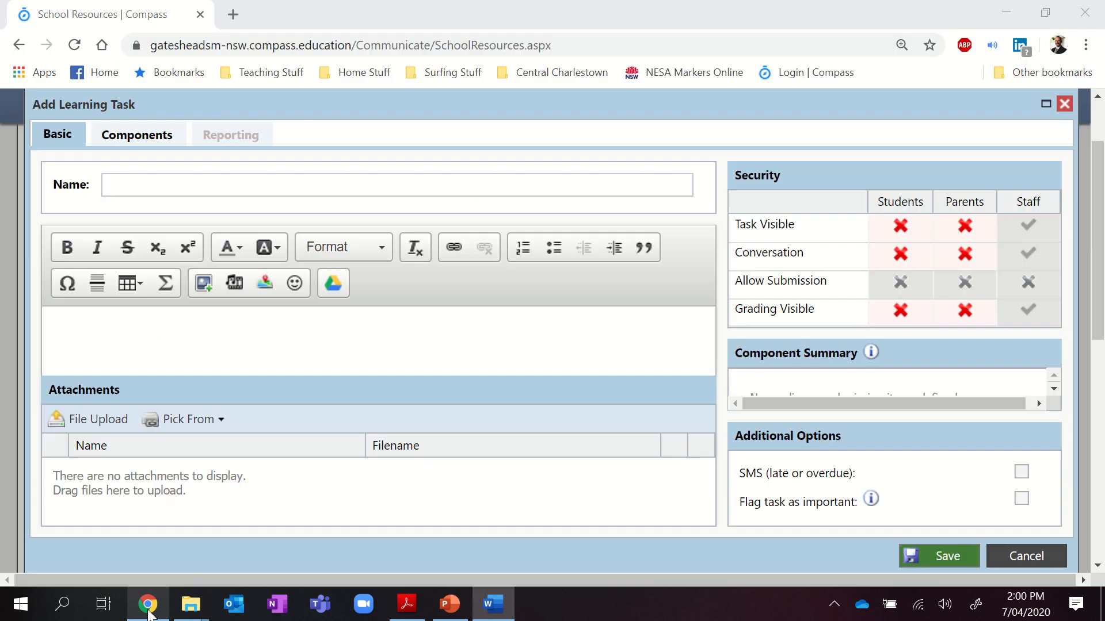
click(180, 190)
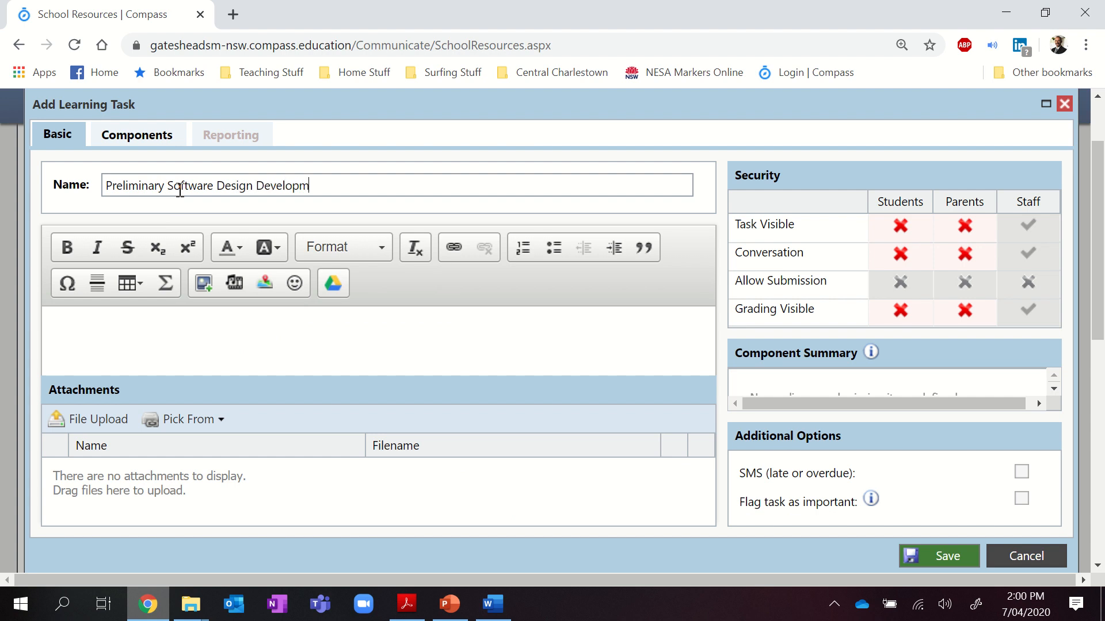
text(Assessment Task 1)
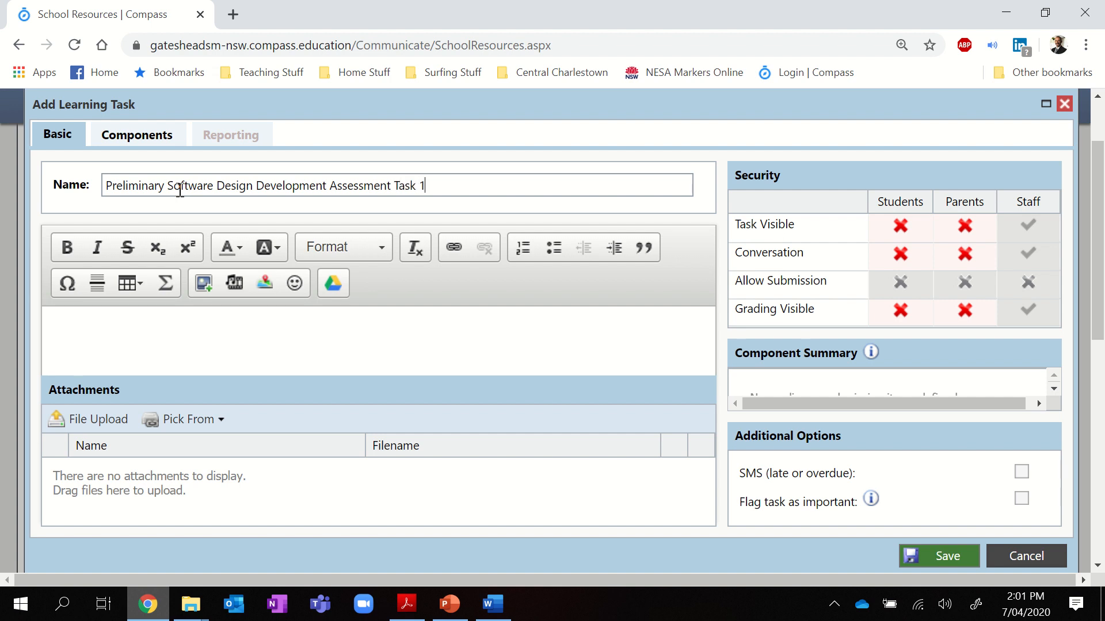
Step: Copy the entire assessment notification from Word and paste it into the Compass learning task's description
click(490, 604)
key(ctrl+a)
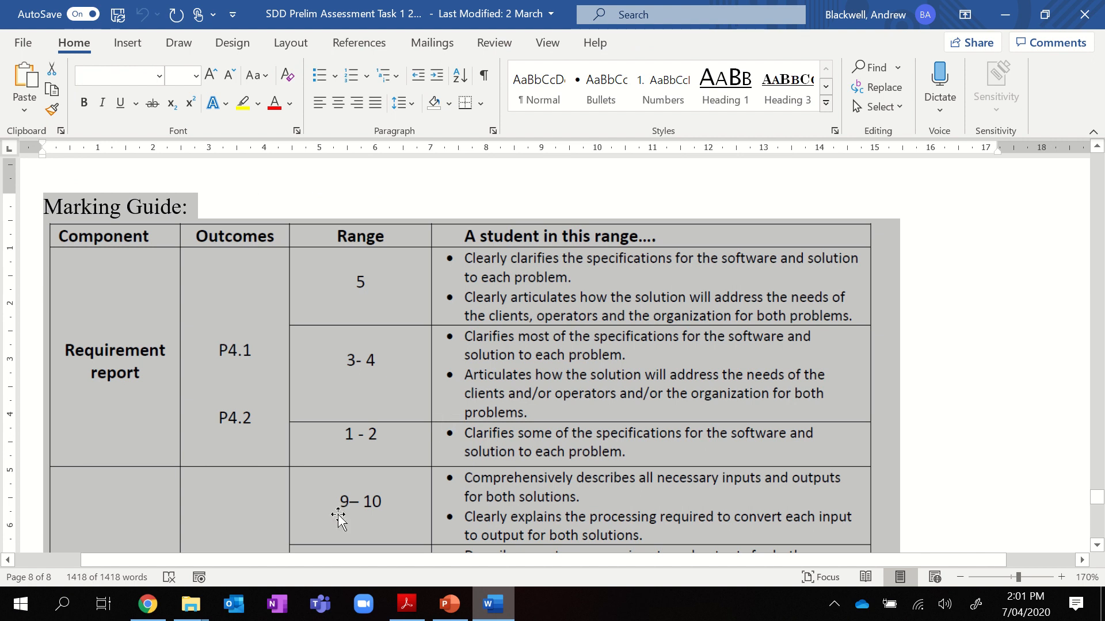
click(152, 618)
click(210, 340)
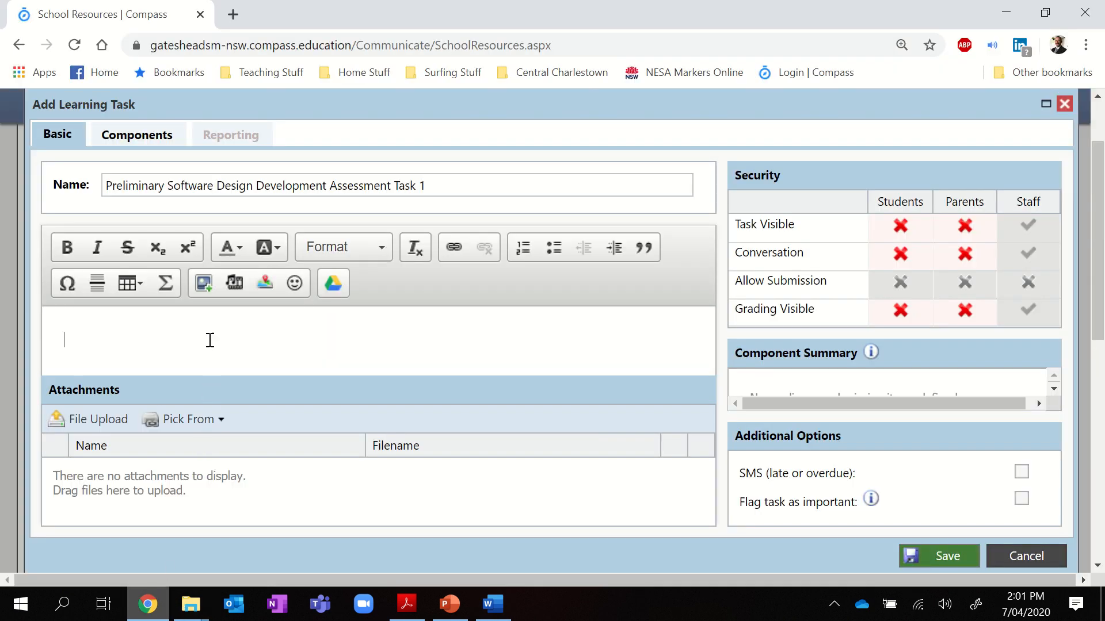
key(ctrl+v)
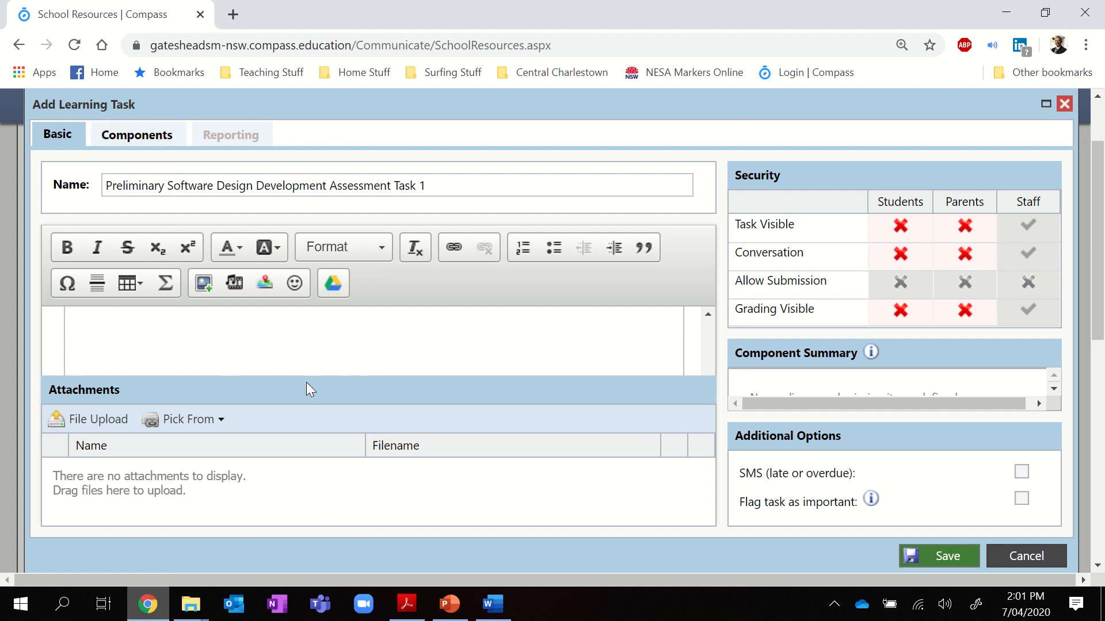
Step: Add a Universal submission component to the learning task so anything can be attached
click(149, 144)
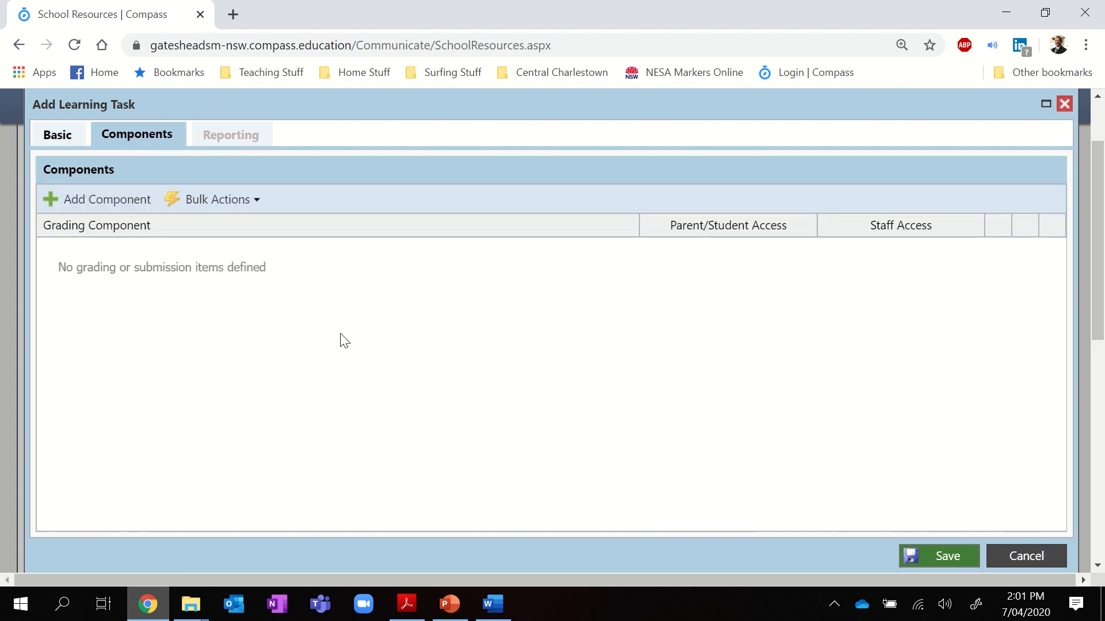
click(76, 201)
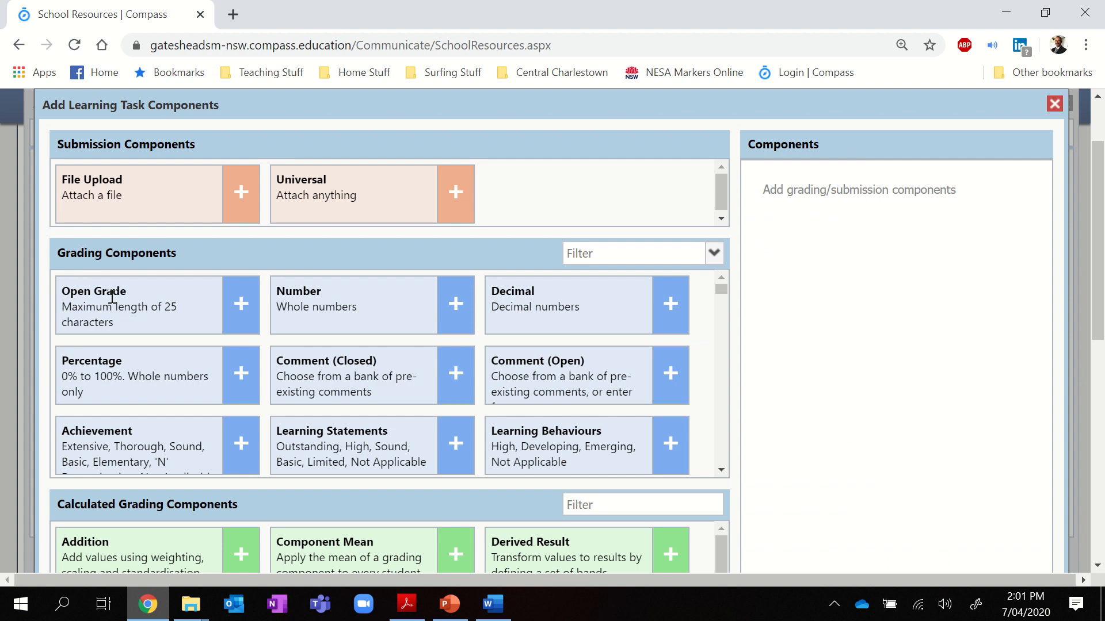
click(455, 195)
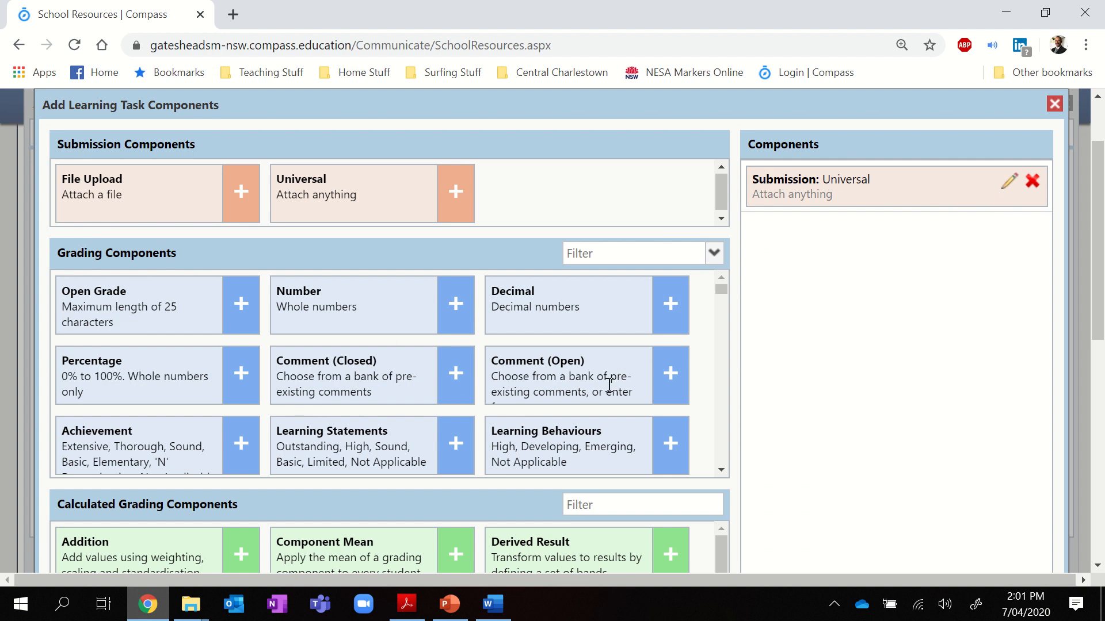
Step: Add the custom Software Design Development rubric created for this task as a component and confirm the component selection
scroll(795, 396, down, 6)
scroll(796, 395, down, 3)
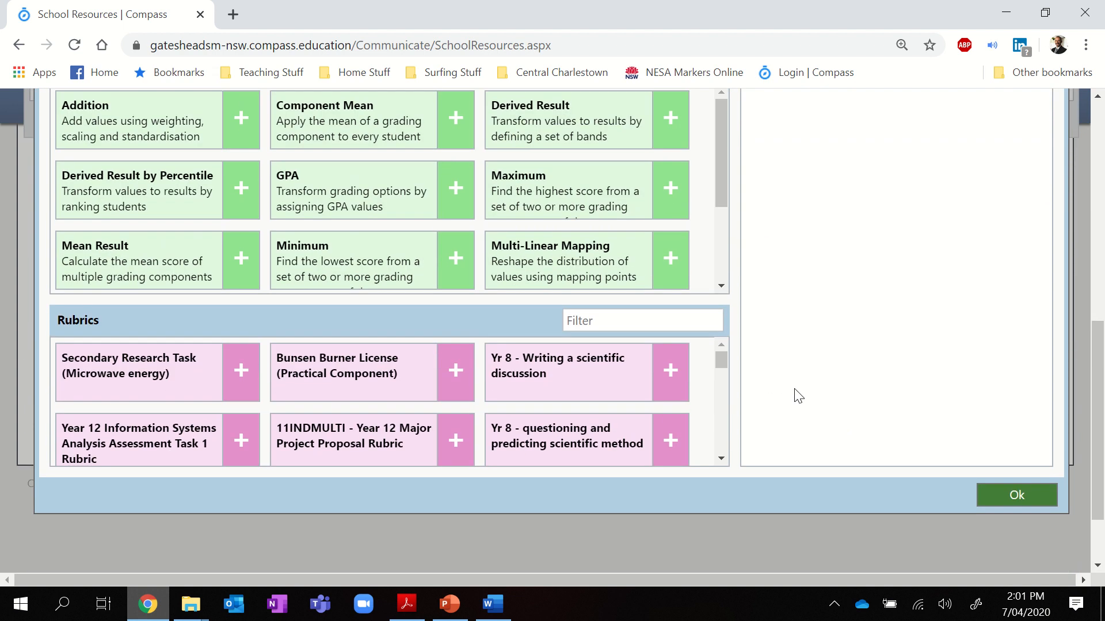
scroll(551, 322, down, 2)
scroll(299, 329, down, 2)
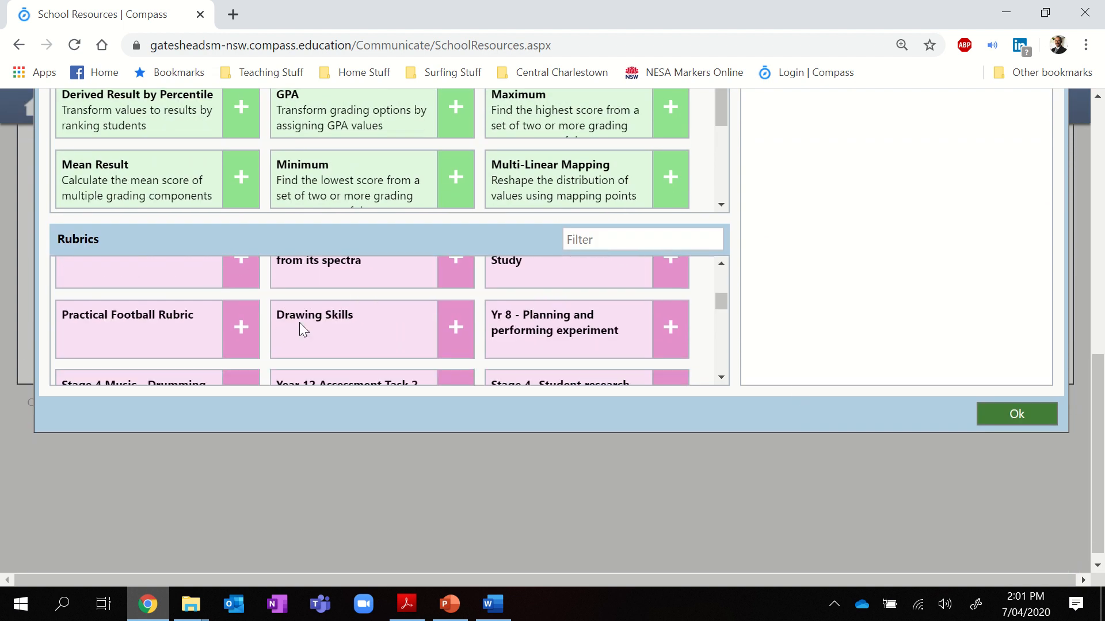
scroll(242, 328, down, 3)
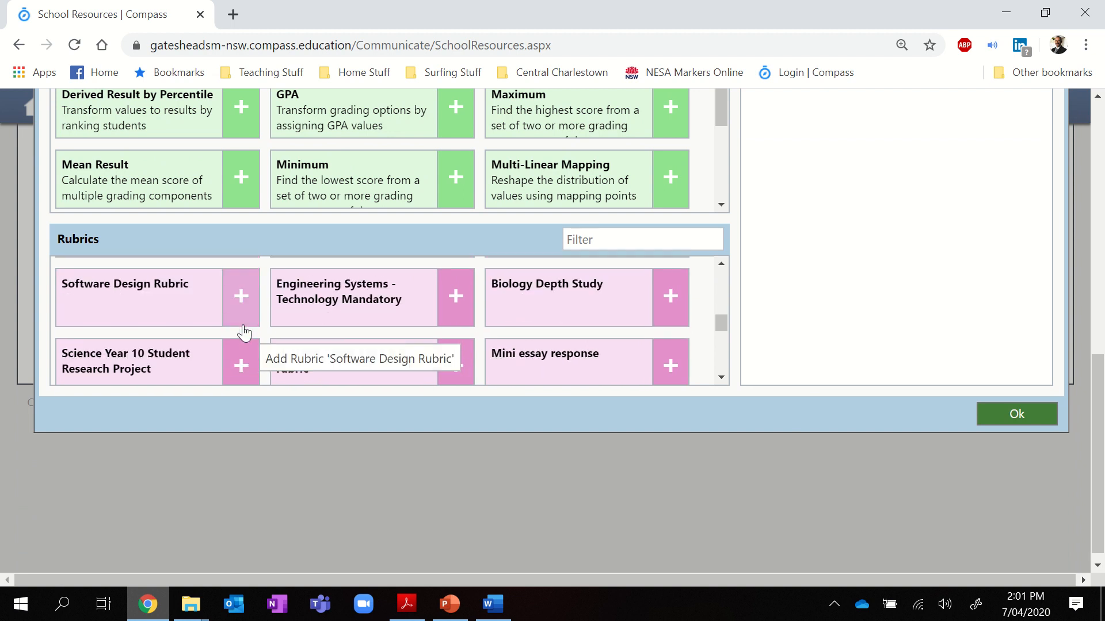
scroll(191, 315, down, 5)
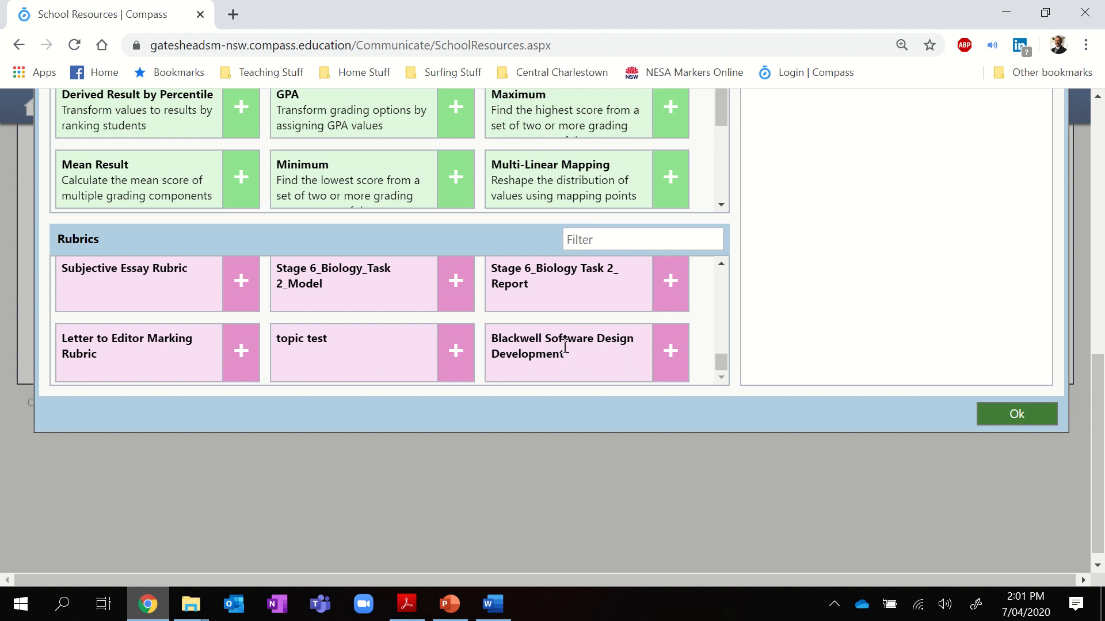
click(671, 356)
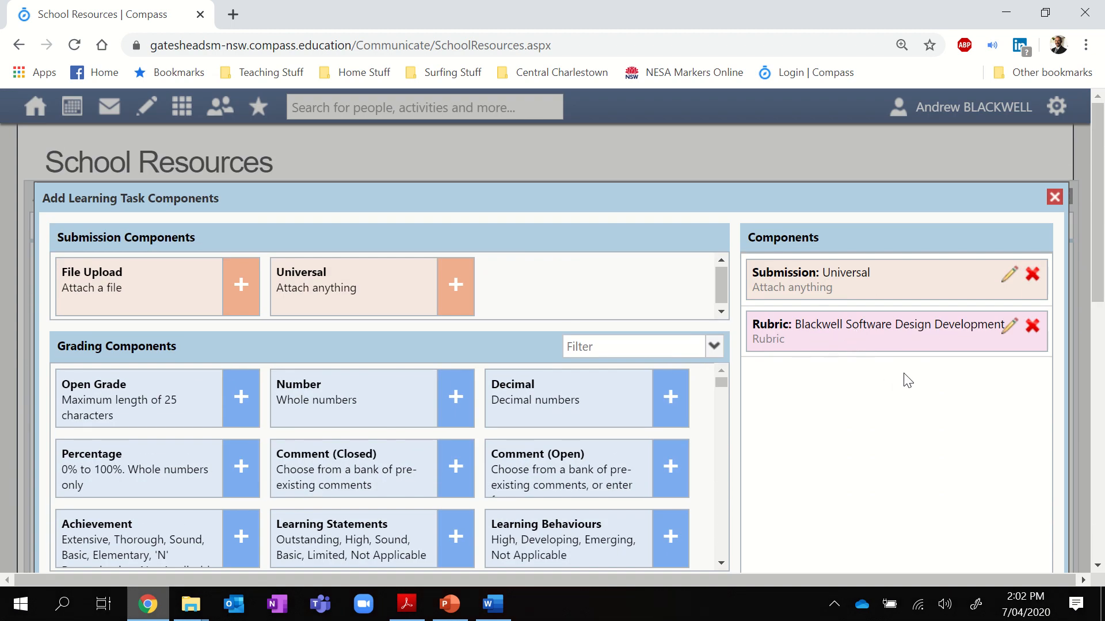
scroll(906, 377, down, 10)
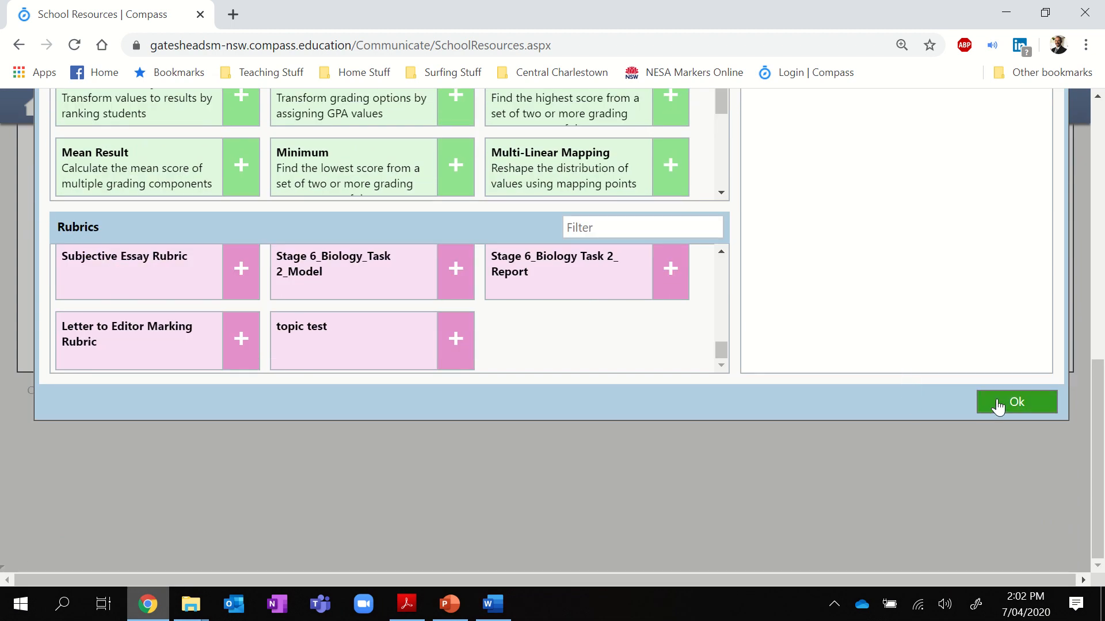
click(998, 406)
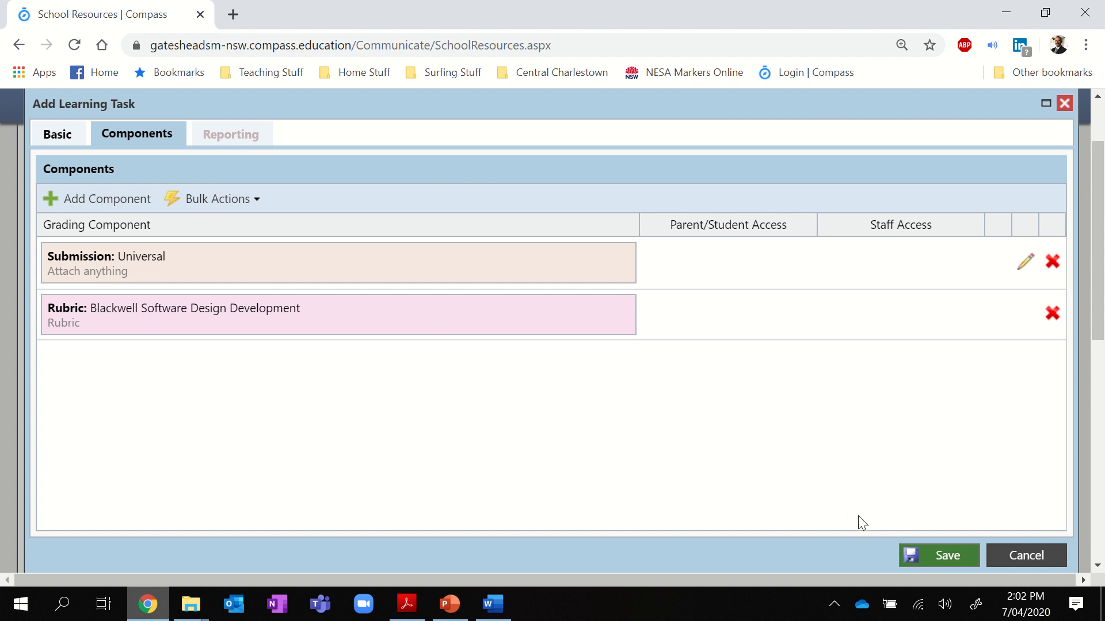
Step: In the Basic security settings, enable student task visibility, conversation, submission and grading plus parent task visibility, finishing with student task visibility switched off
click(57, 138)
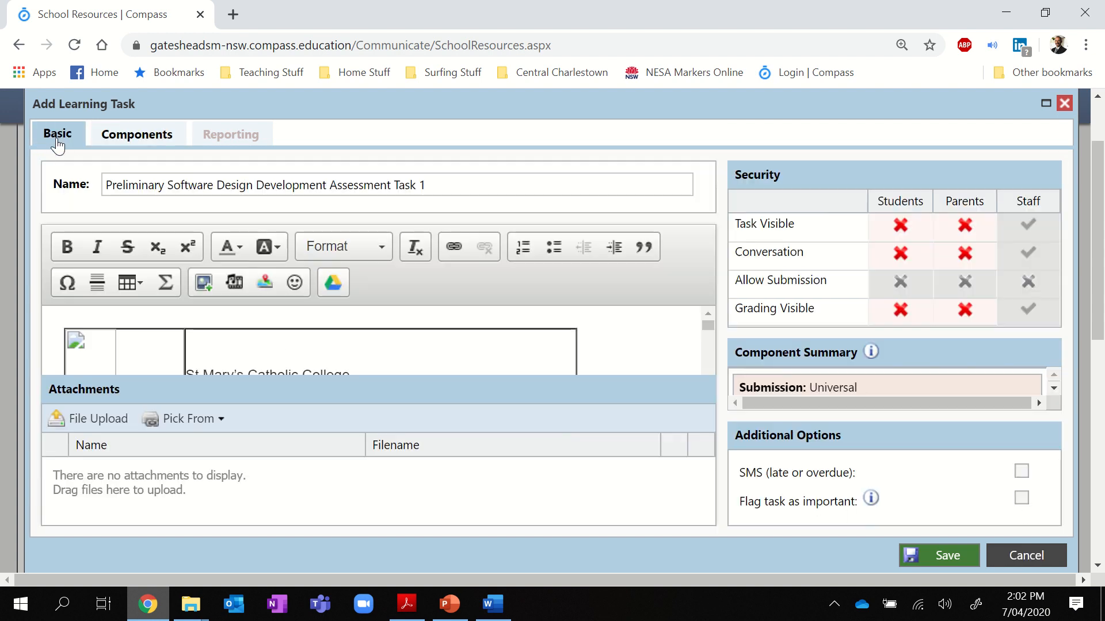
click(901, 226)
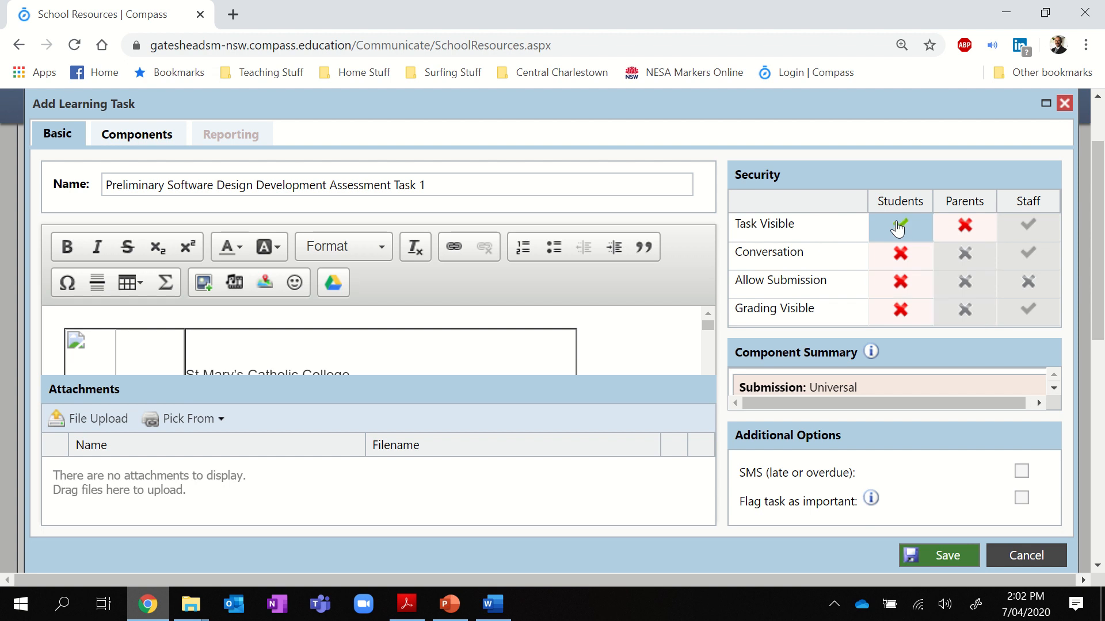
click(959, 228)
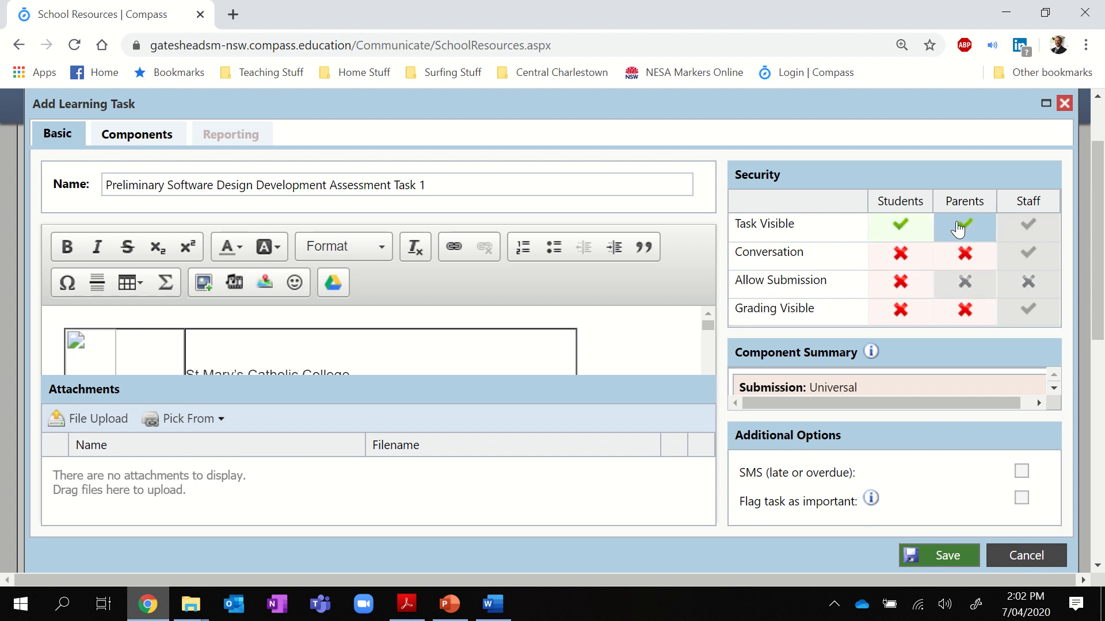
click(901, 253)
click(901, 282)
click(899, 311)
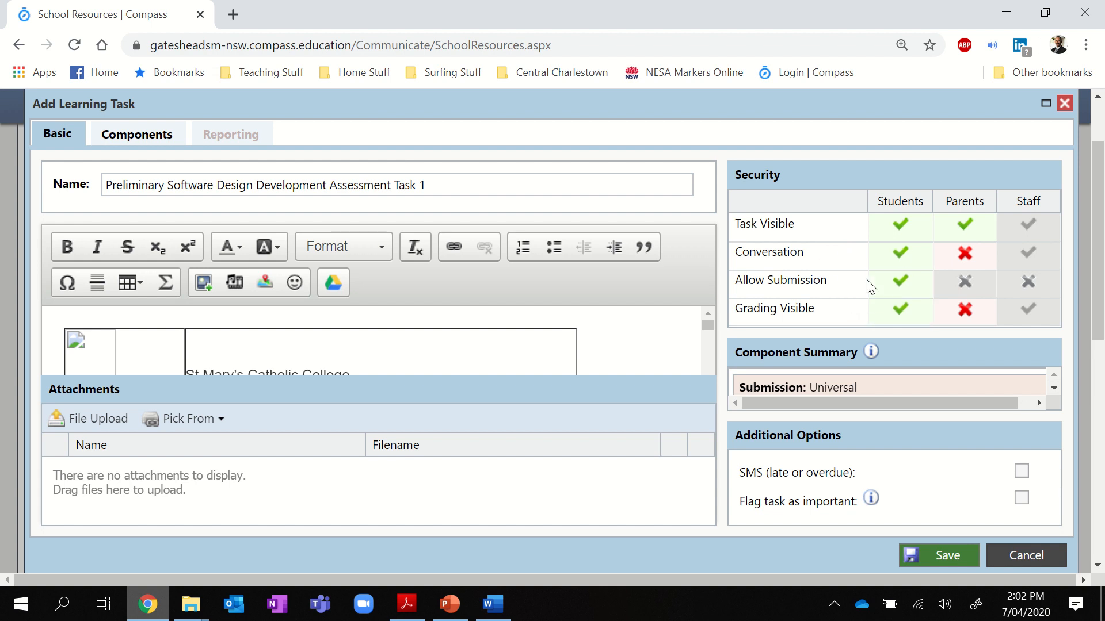
click(896, 235)
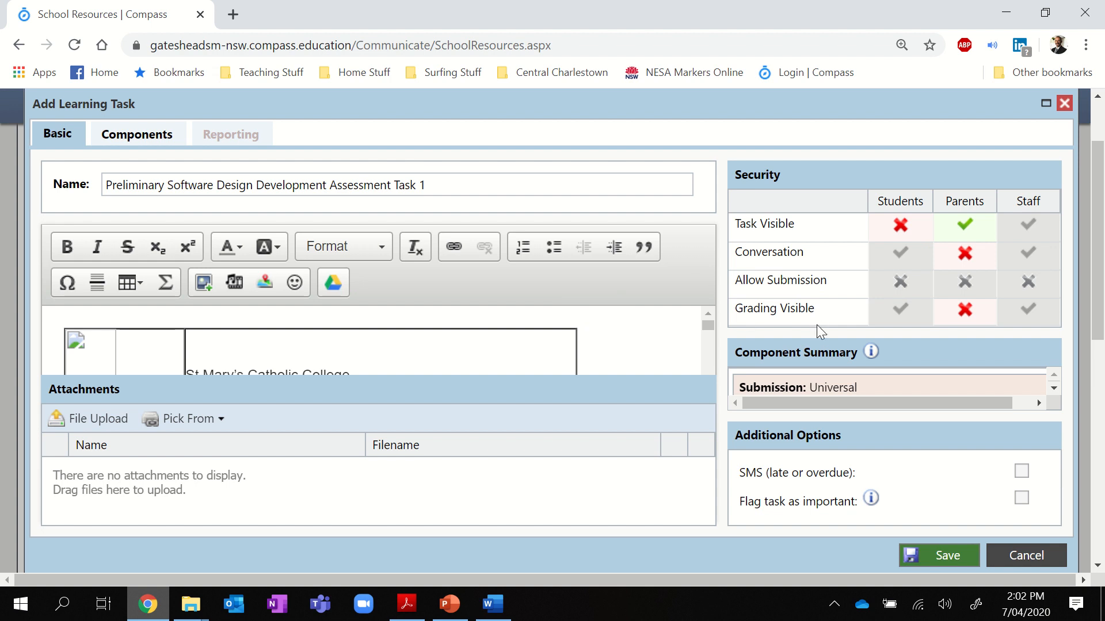
Step: Review the Basic settings of the new learning task and save it
scroll(816, 324, down, 3)
scroll(623, 300, up, 5)
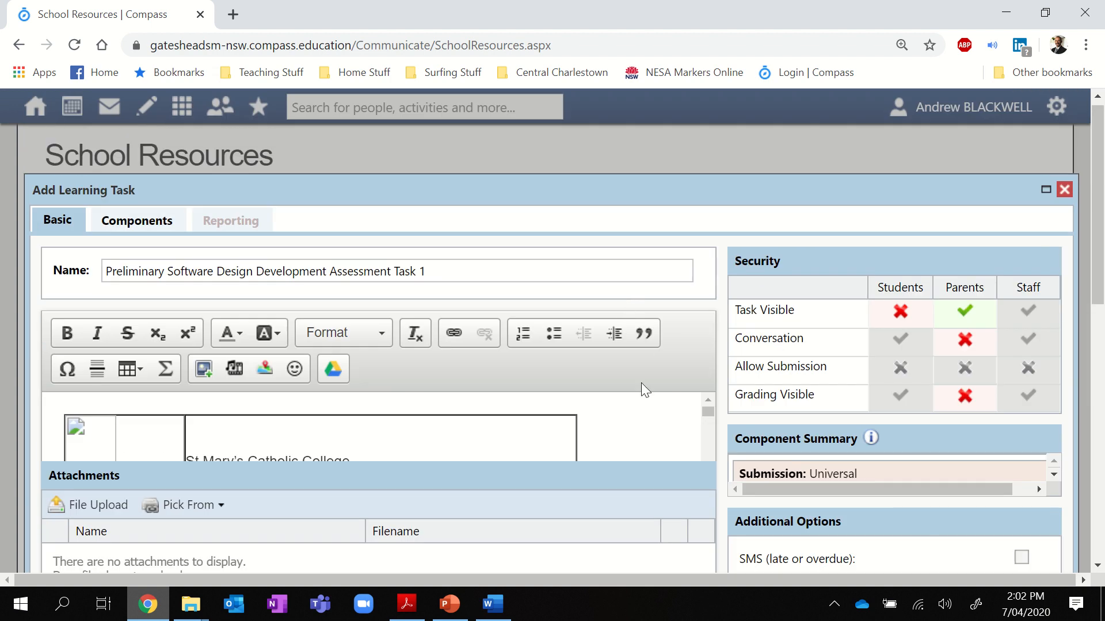
scroll(641, 382, down, 2)
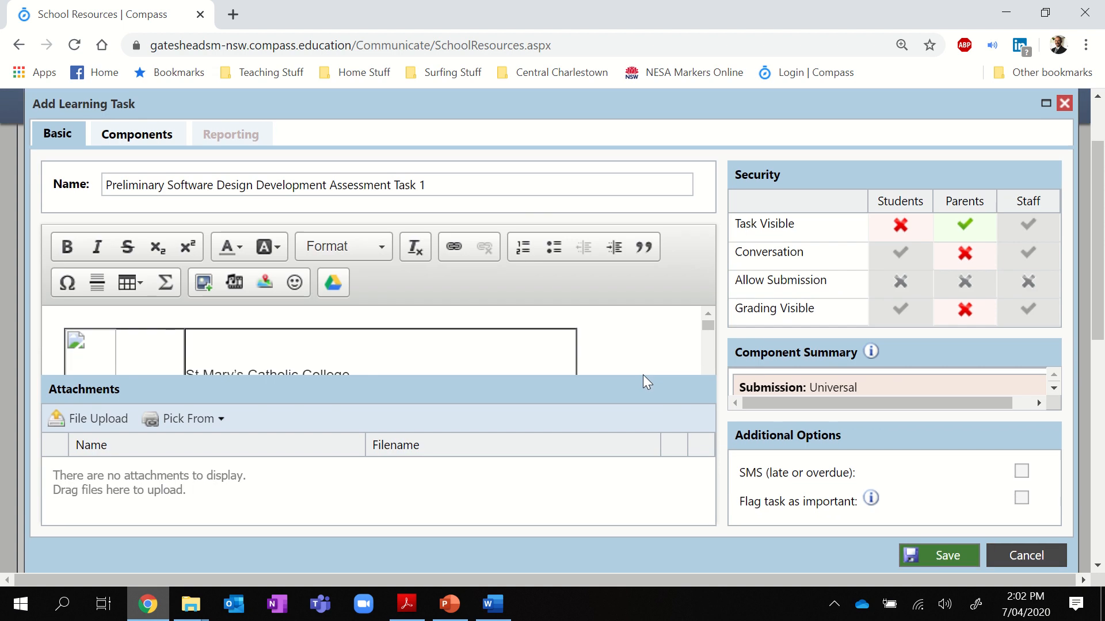
click(937, 556)
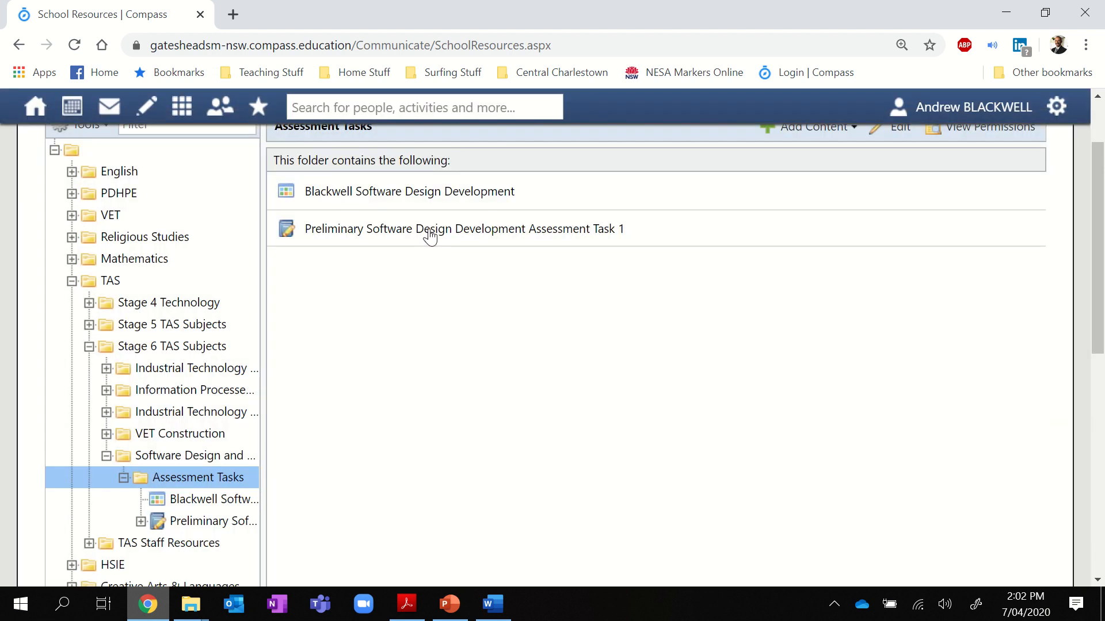
Step: Open the saved Preliminary Software Design Development Assessment Task 1 and review its notification content and attached rubric
click(425, 228)
scroll(540, 382, down, 5)
scroll(541, 381, down, 3)
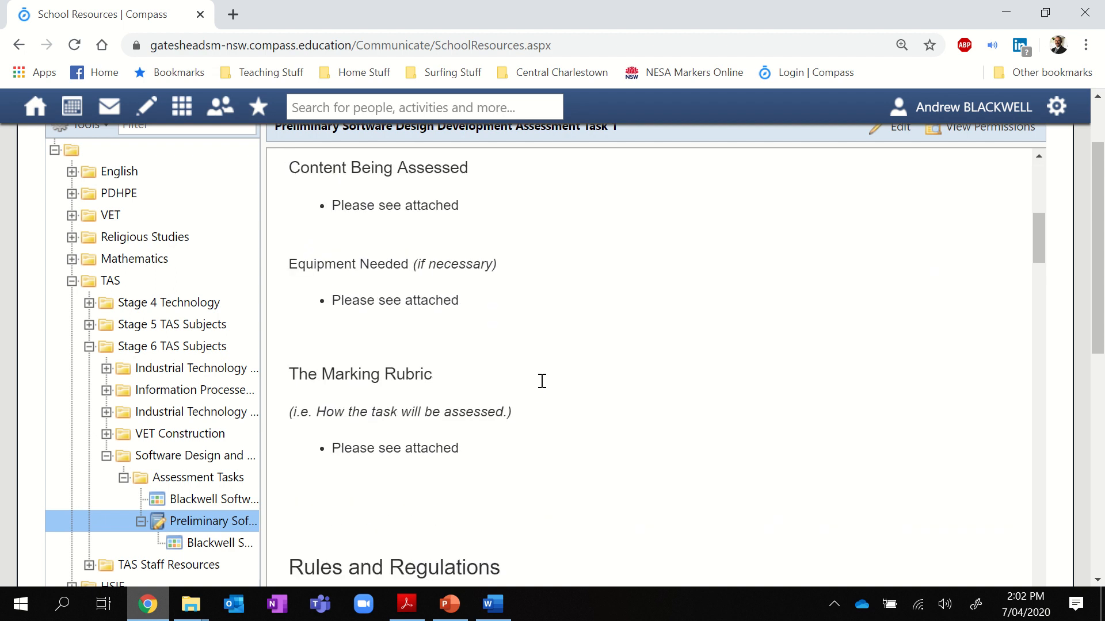
scroll(540, 381, up, 10)
scroll(582, 315, up, 2)
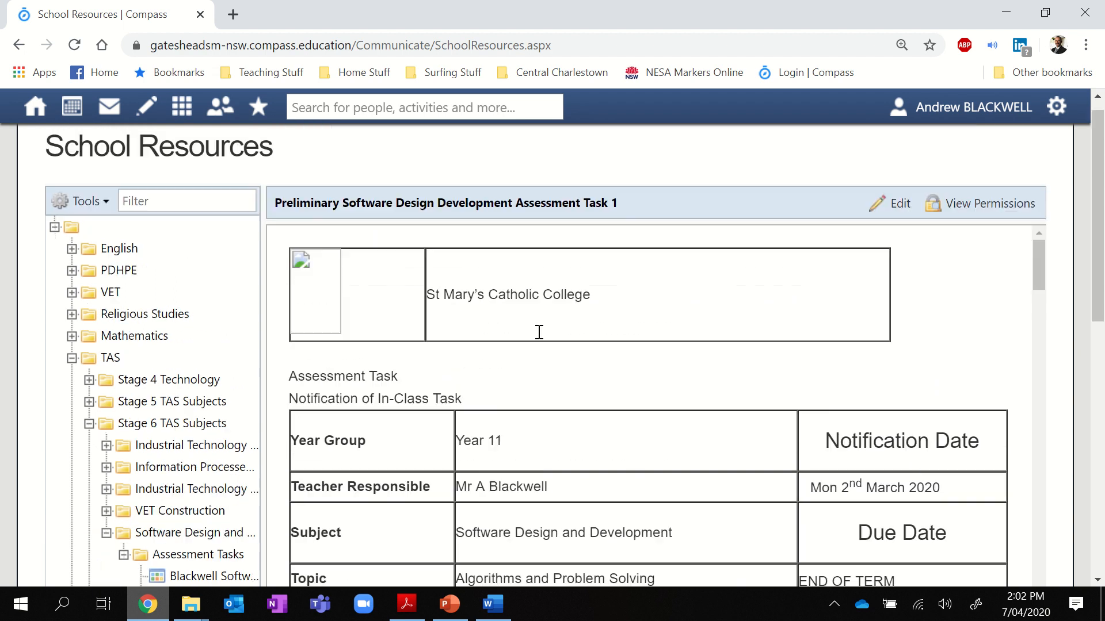
scroll(396, 375, down, 5)
scroll(153, 476, down, 4)
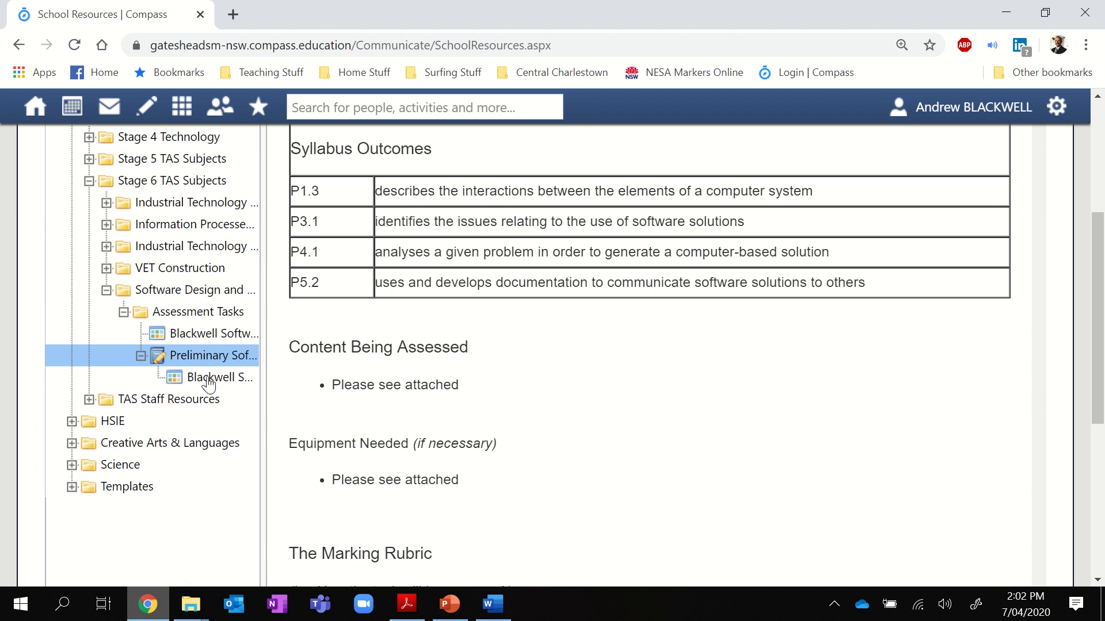
Step: Push the learning task to class 11SDD1 under 11 Software Design and Development (2020 Academic)
scroll(205, 360, up, 5)
click(74, 223)
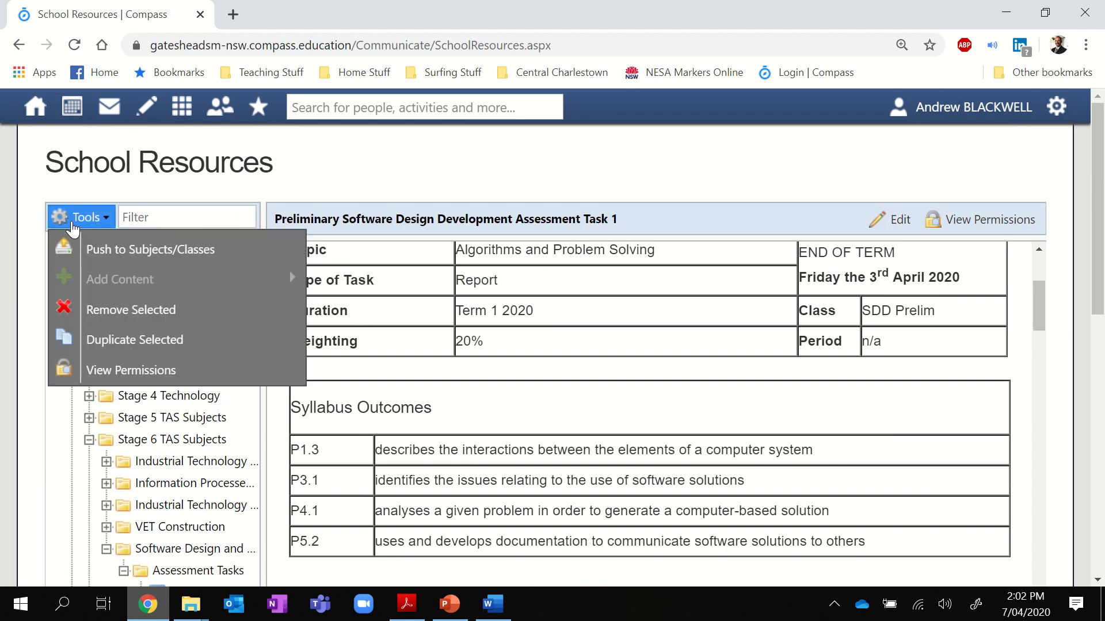
click(112, 249)
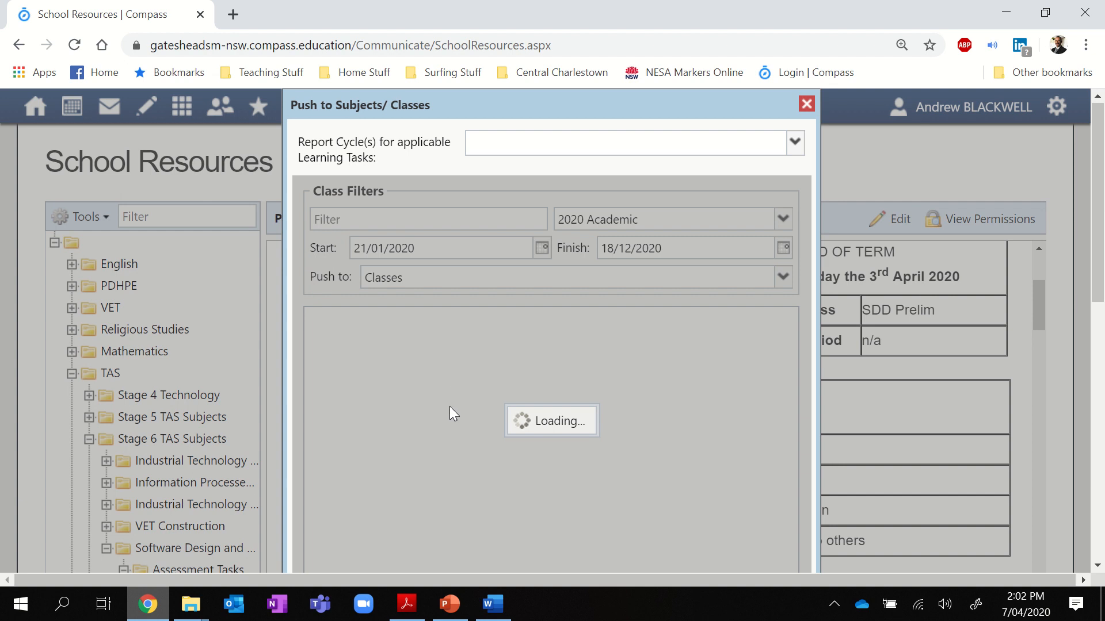
click(314, 341)
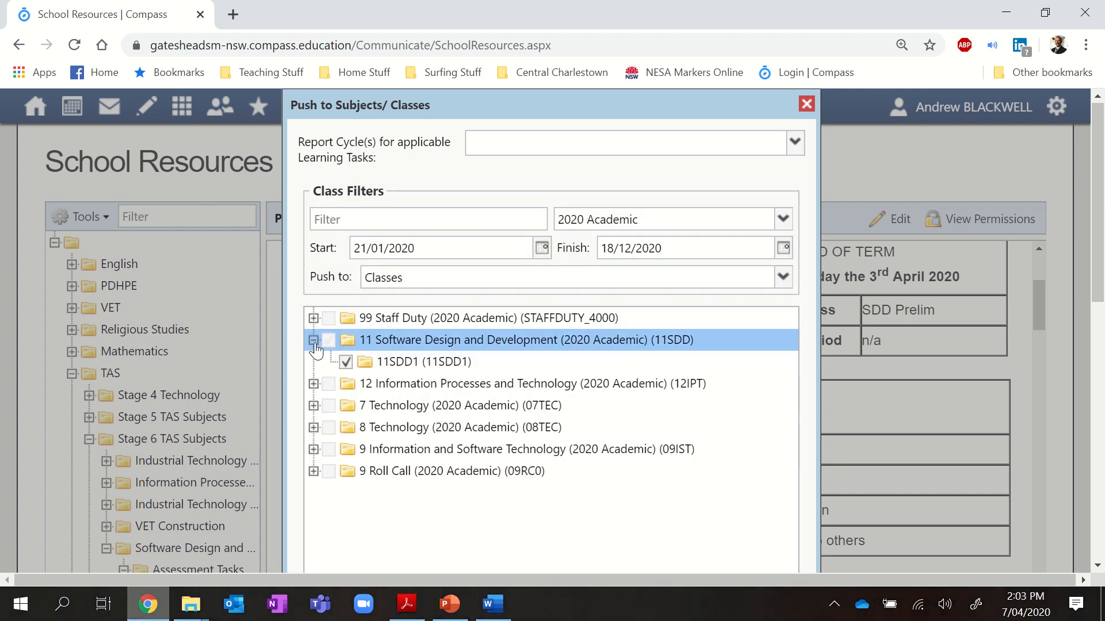
scroll(641, 461, down, 6)
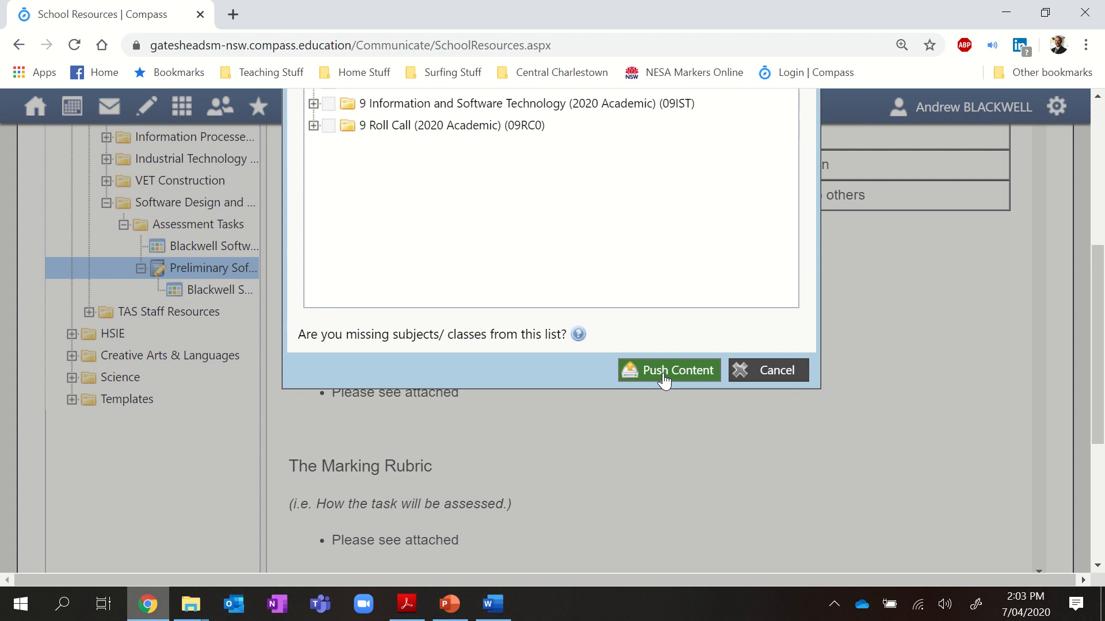
click(665, 373)
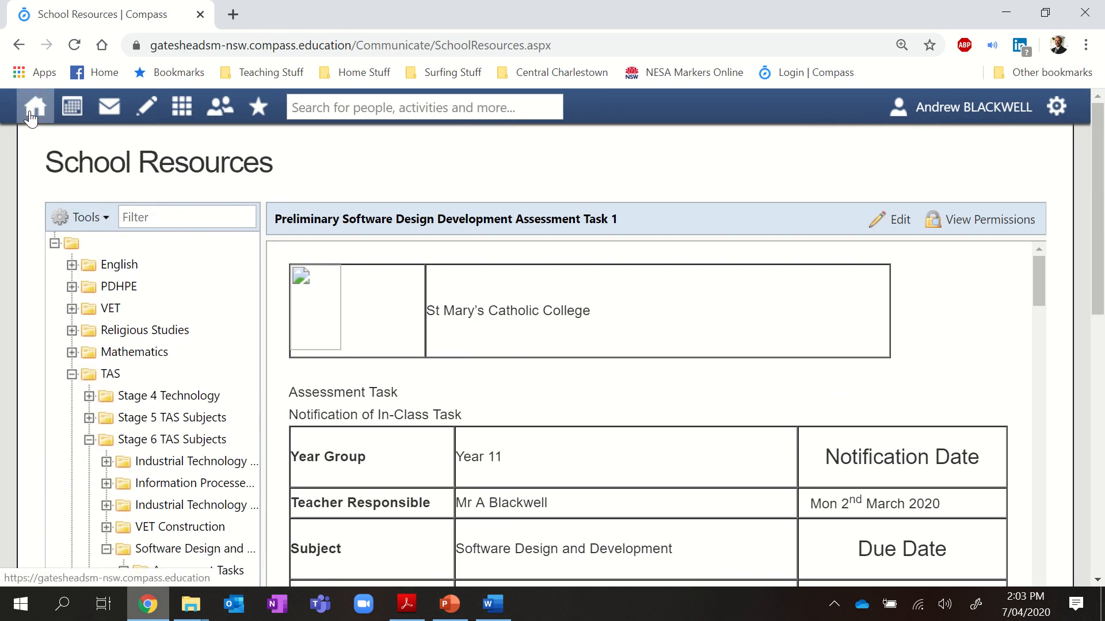
Step: Open the 11SDD1 class from the home page schedule and display its learning tasks
click(31, 119)
scroll(9, 305, down, 6)
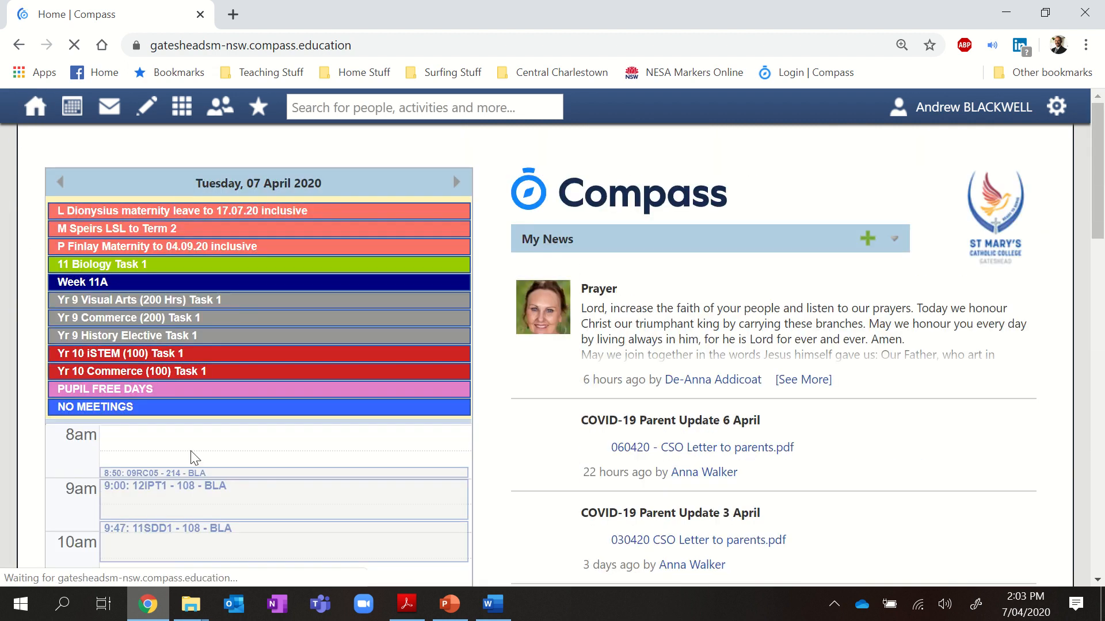
scroll(194, 457, down, 3)
click(174, 360)
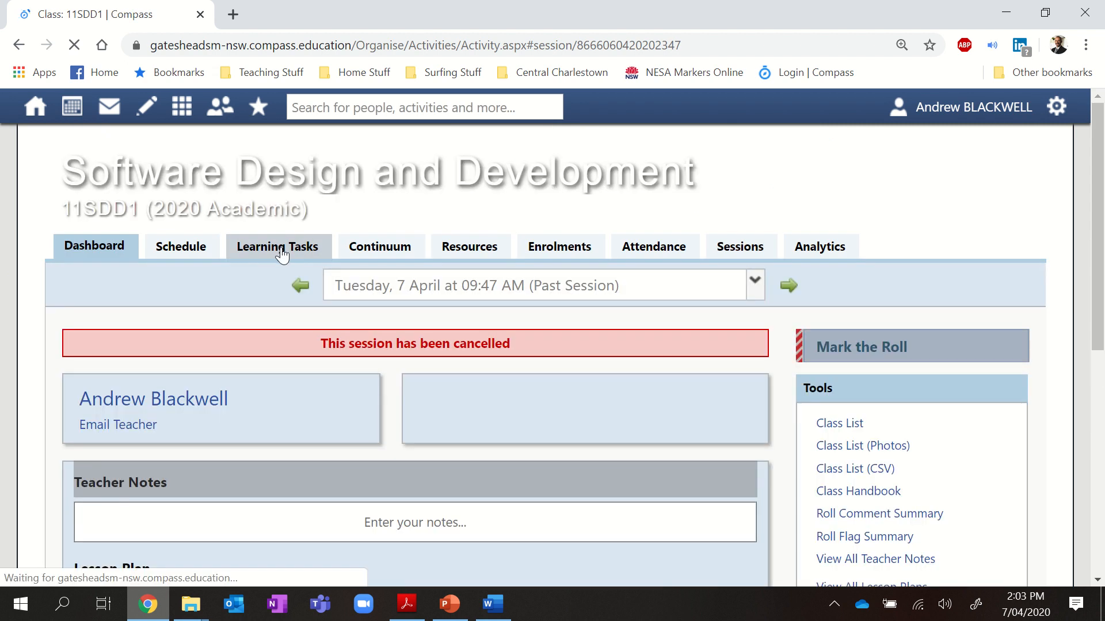
click(281, 252)
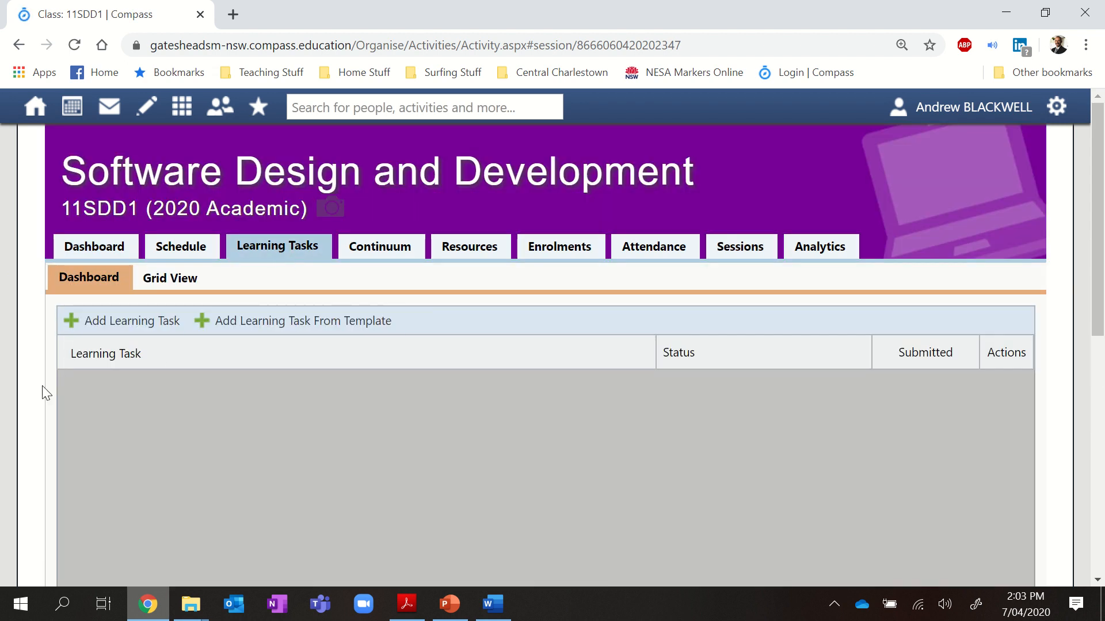
scroll(225, 388, down, 2)
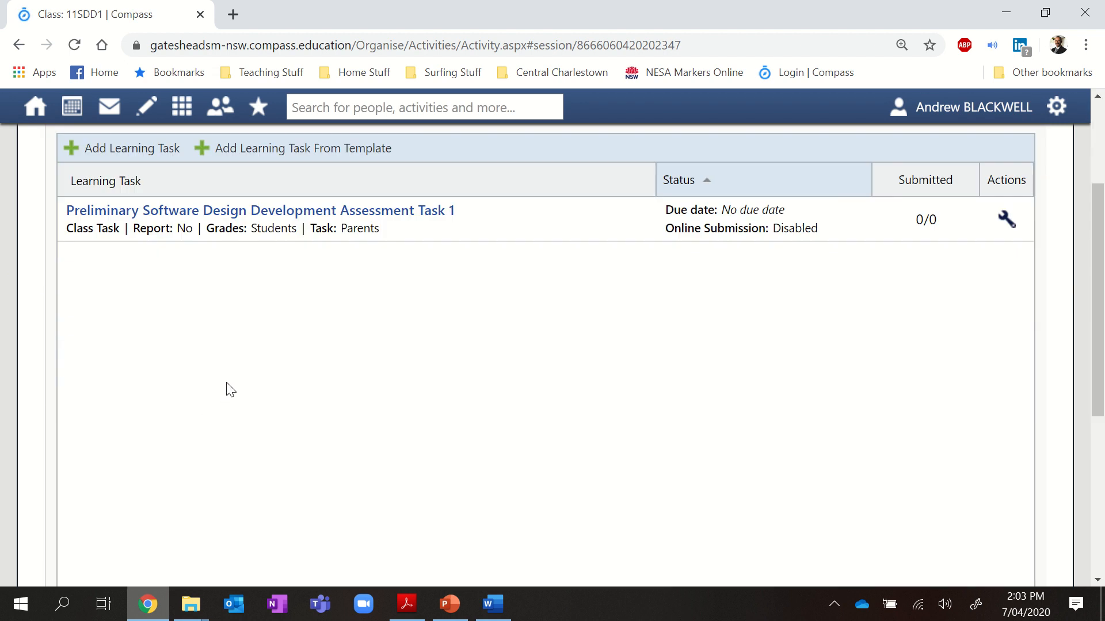
Step: Open the class's Preliminary Software Design Development Assessment Task 1 for editing and include all currently enrolled students
scroll(227, 388, up, 2)
click(1004, 391)
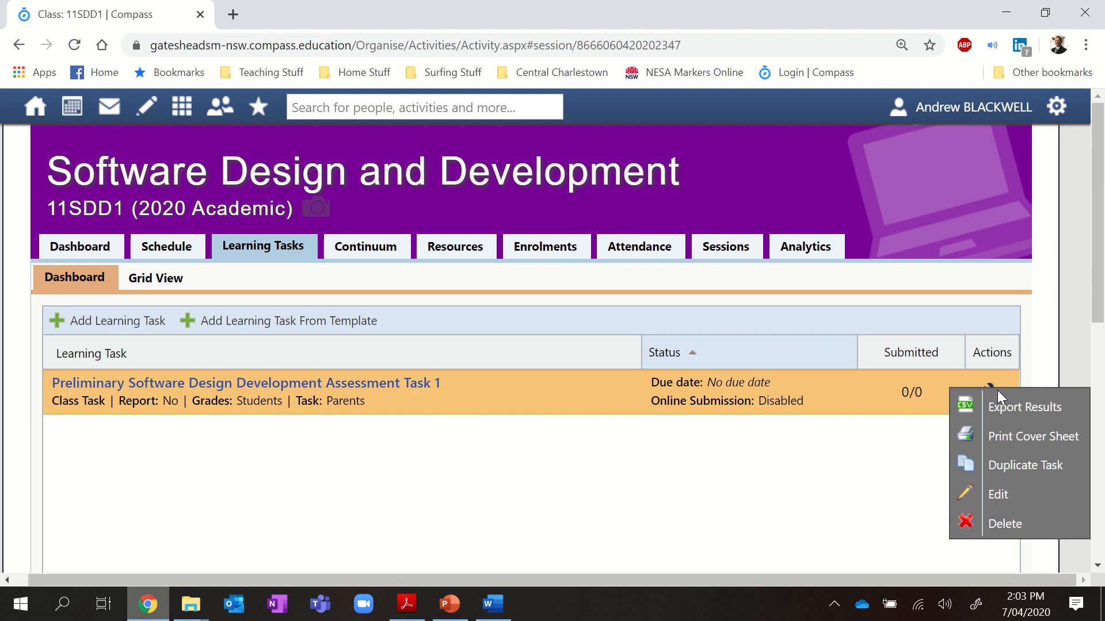
click(1013, 495)
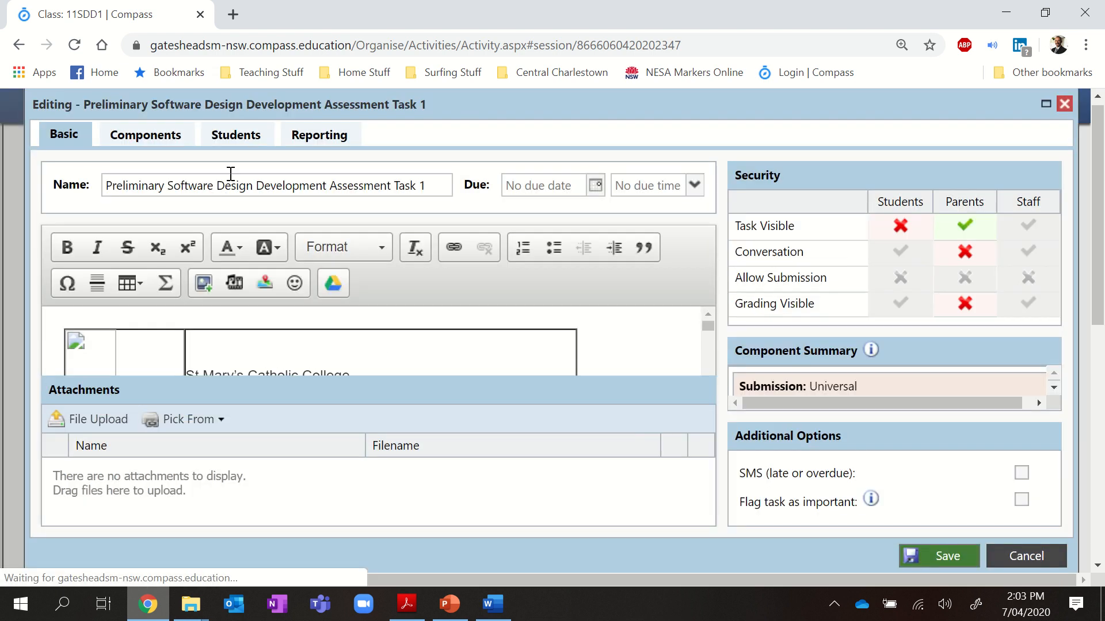
click(237, 137)
click(500, 205)
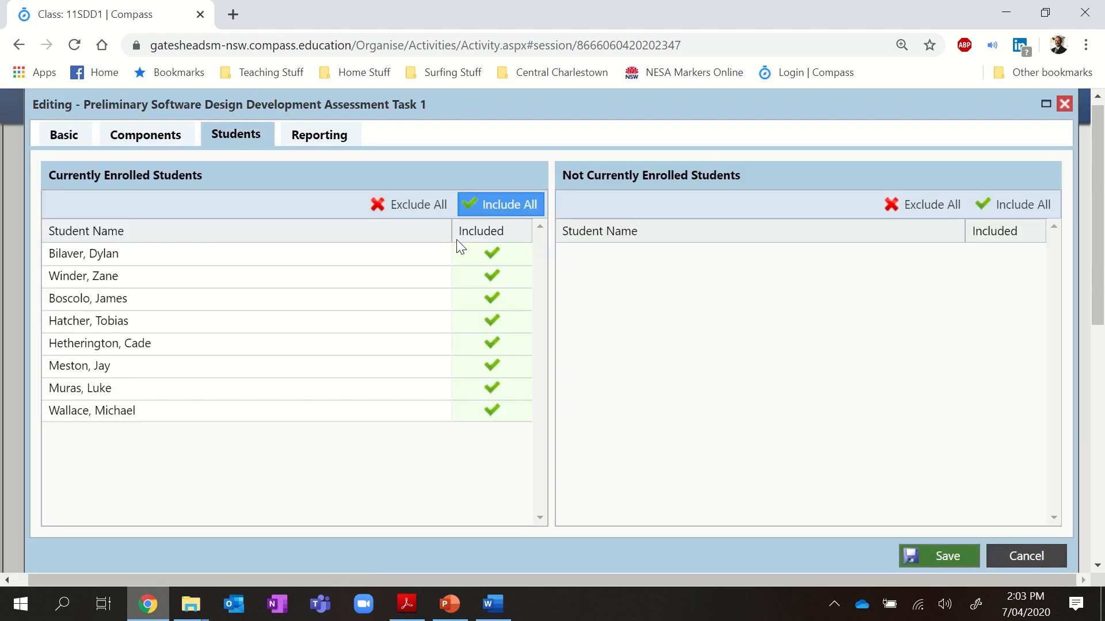
Step: Check the task's basic settings and its submission and rubric components, and save the edited task
click(78, 131)
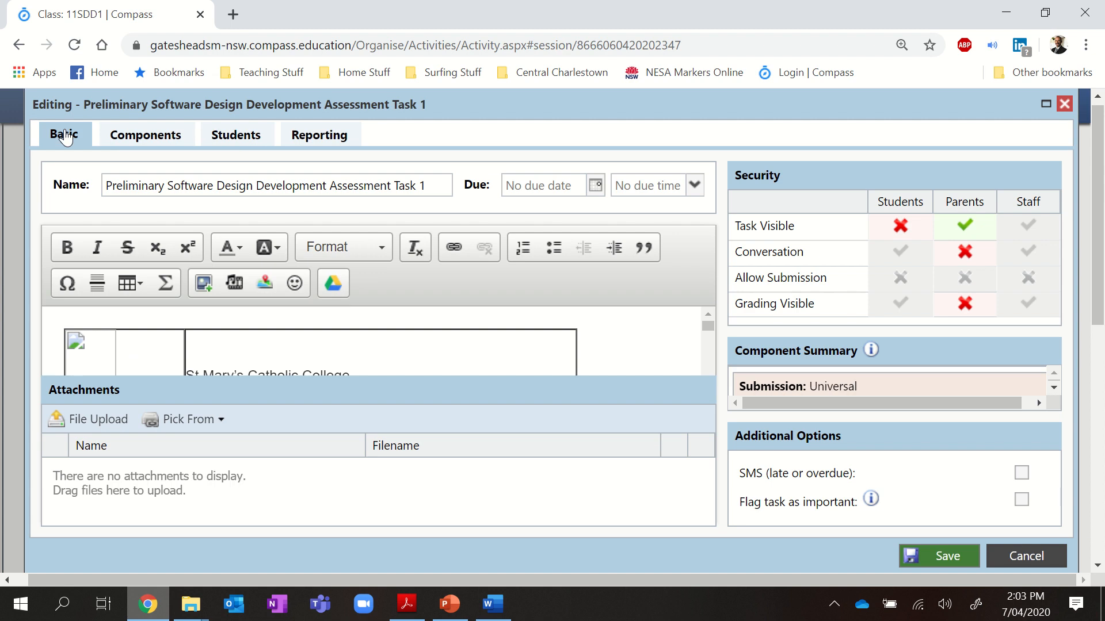
click(145, 138)
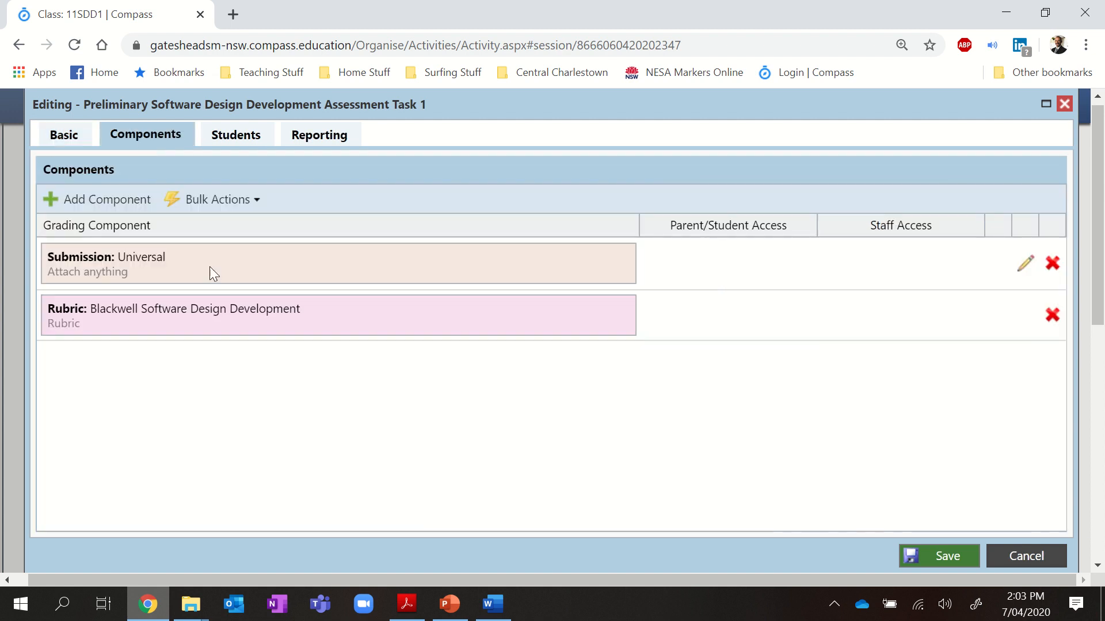
click(50, 138)
click(936, 561)
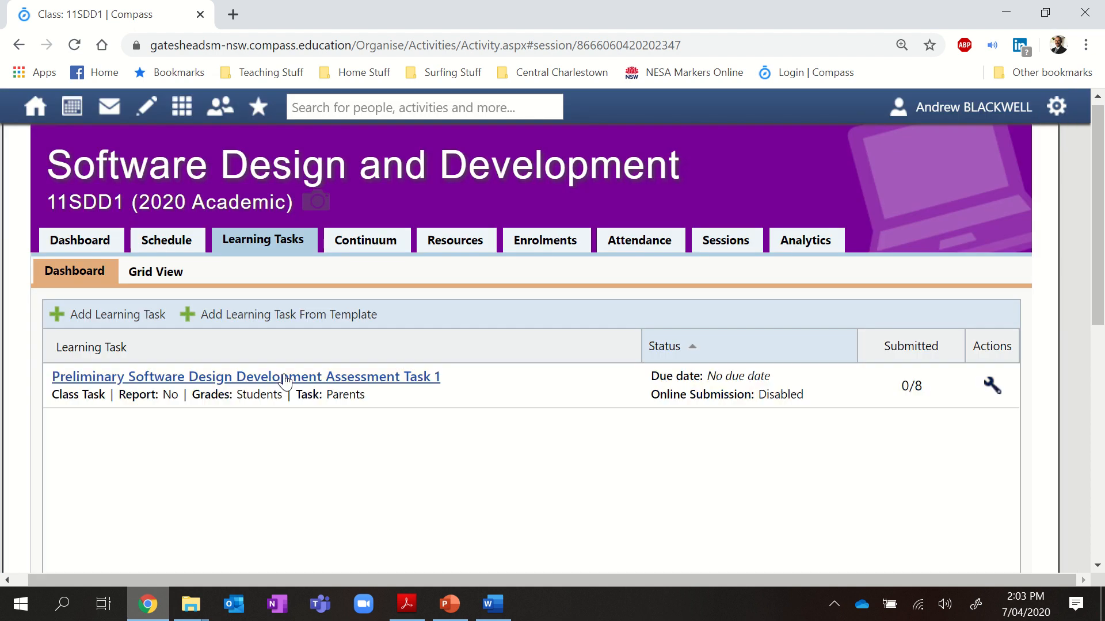
Step: Open the task's result entry, view the grading rubric for the first student, and close it without grading
click(285, 376)
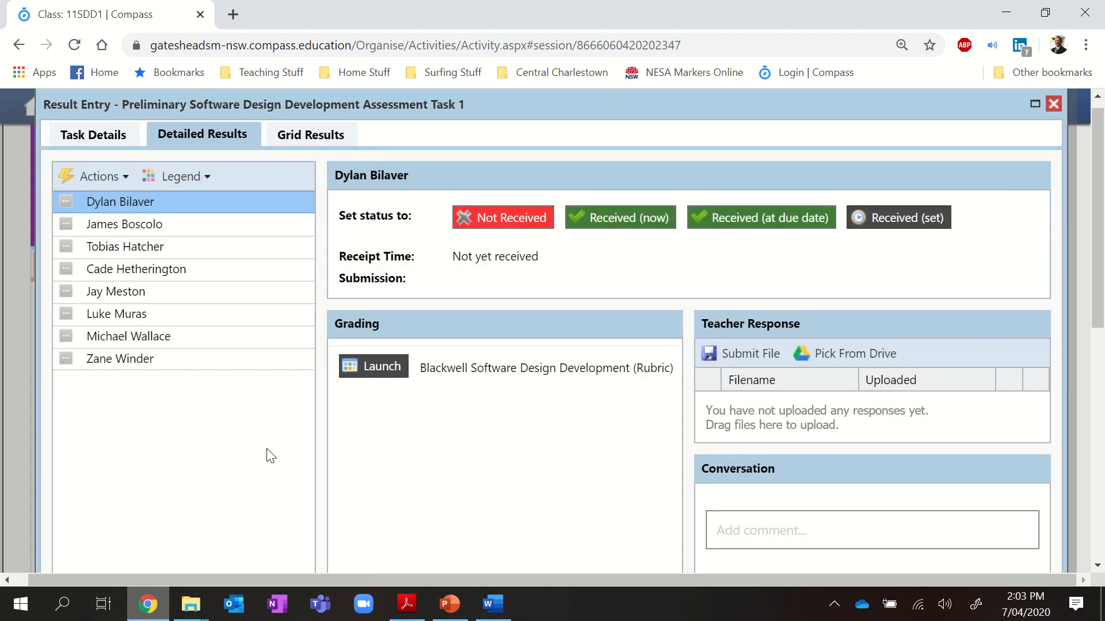
click(373, 366)
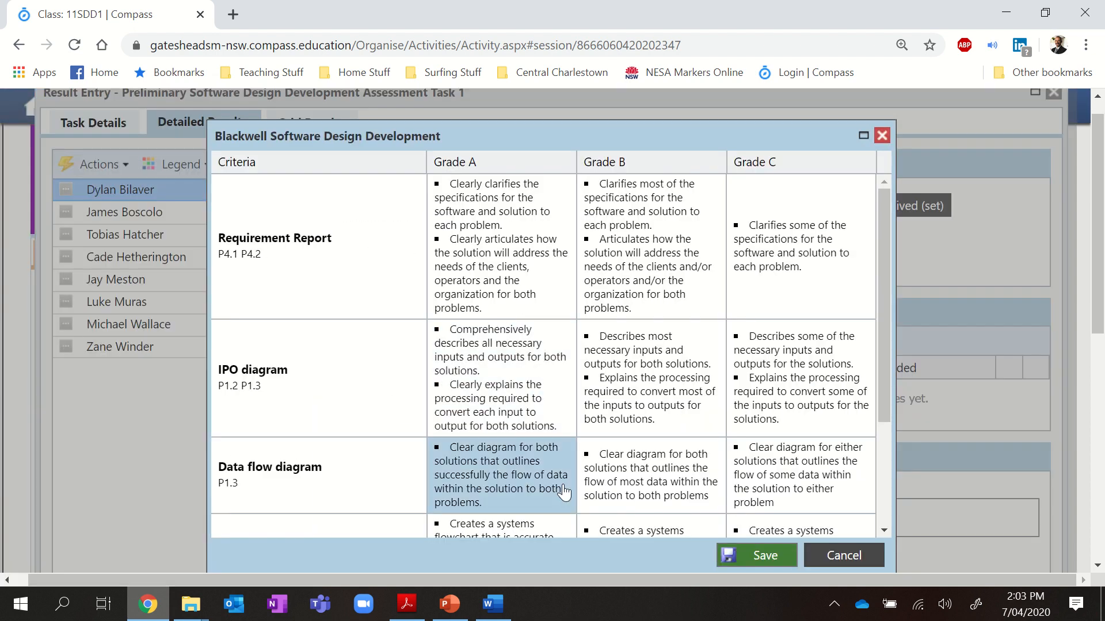
click(882, 136)
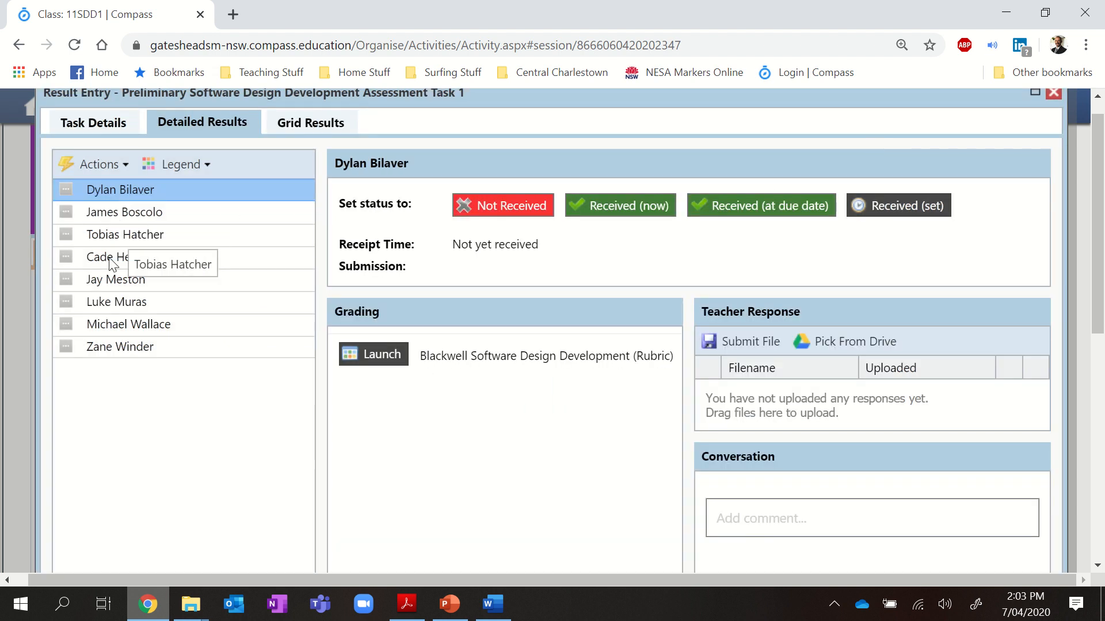
Step: Grade the fifth student's rubric A for Requirement Report, Systems Flowchart and Algorithm, B for IPO diagram and Data flow diagram, and save
click(109, 283)
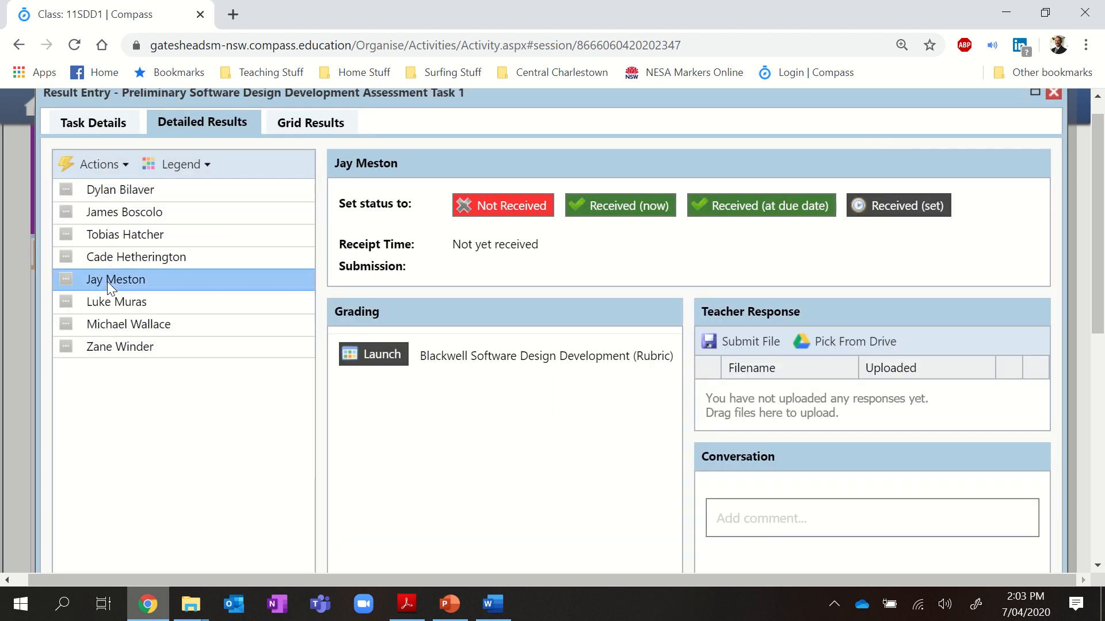
click(376, 361)
click(499, 245)
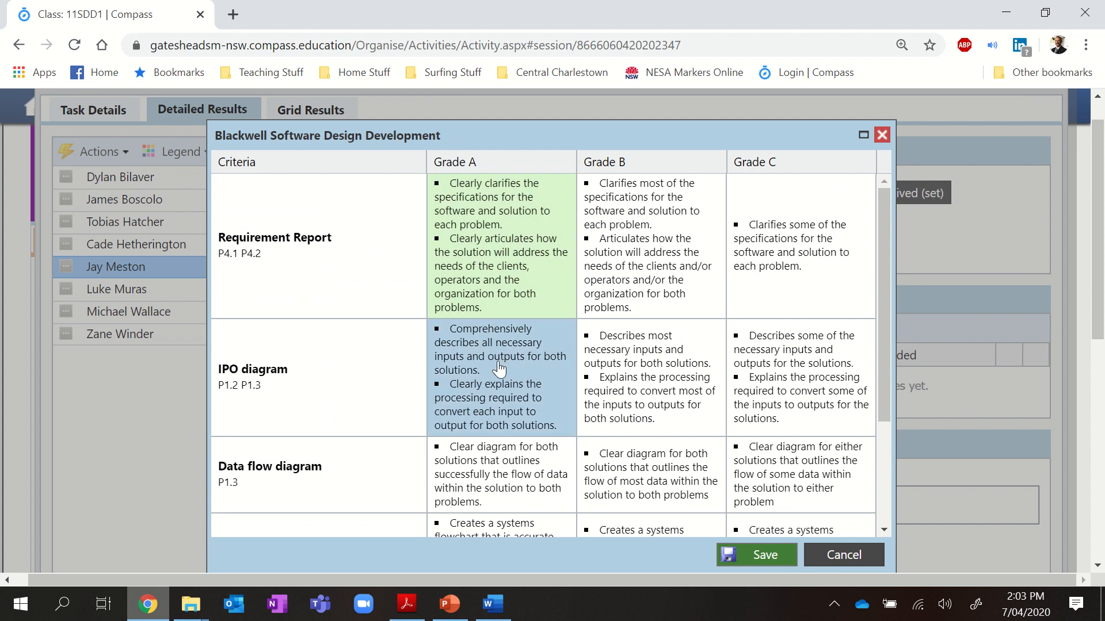
click(651, 371)
click(656, 454)
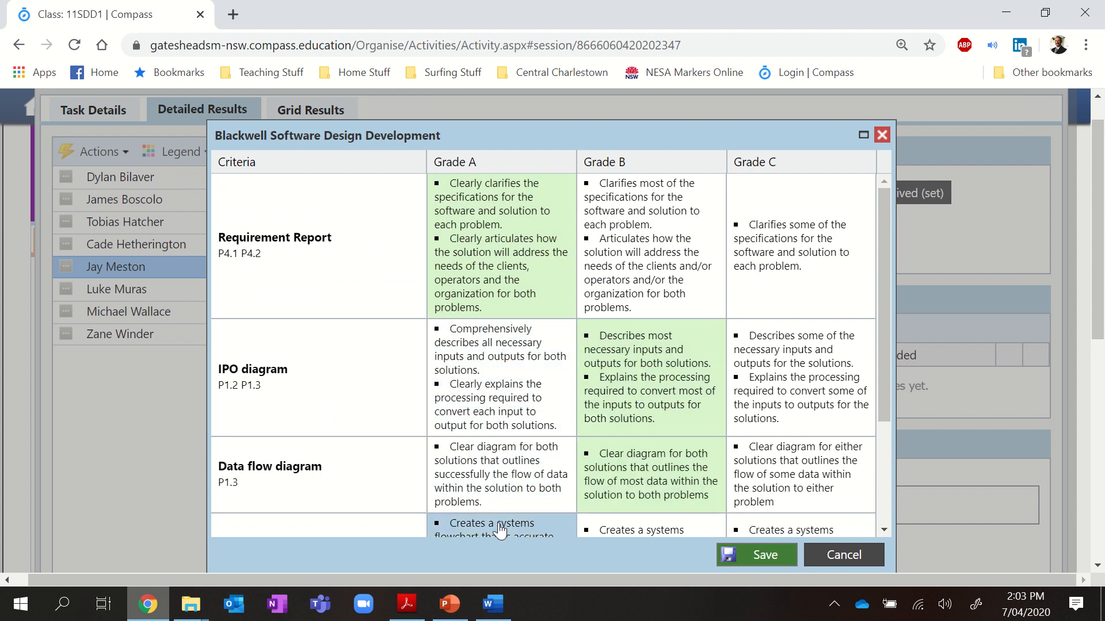
click(500, 531)
scroll(800, 397, down, 3)
click(538, 469)
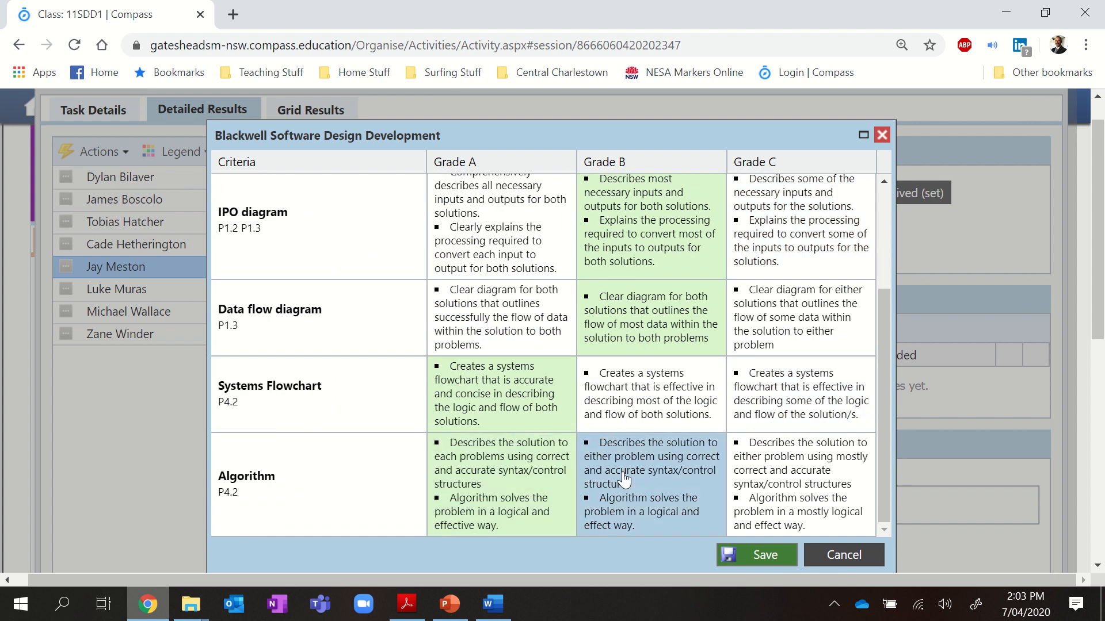
scroll(627, 480, up, 3)
click(765, 556)
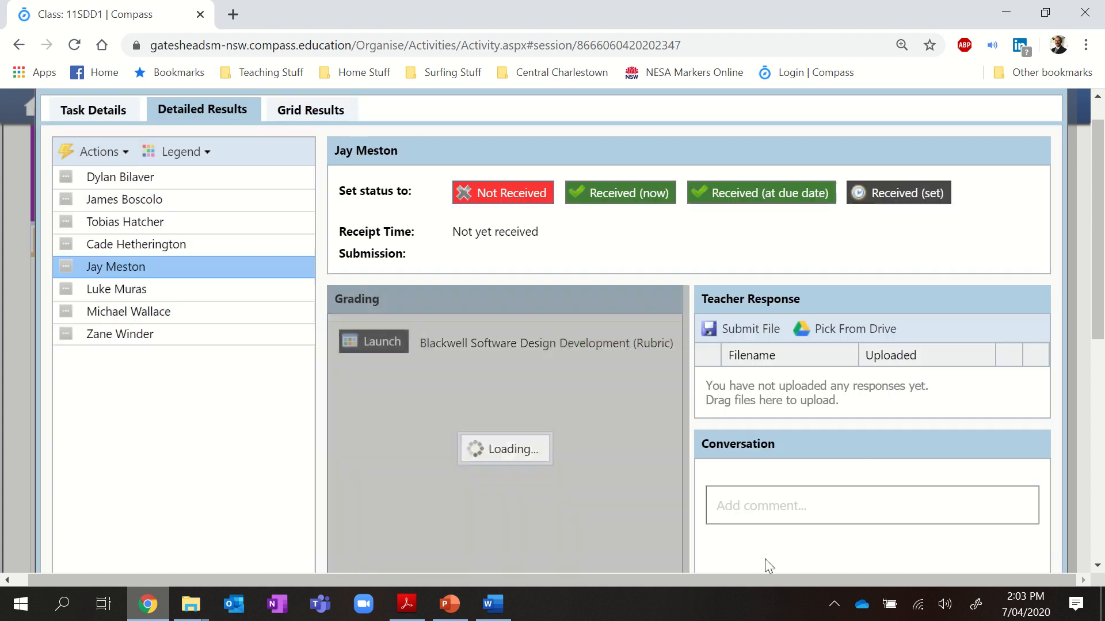
Step: Review the task details with the assessment notification, and return to the student's detailed results
scroll(542, 432, down, 3)
scroll(542, 432, up, 3)
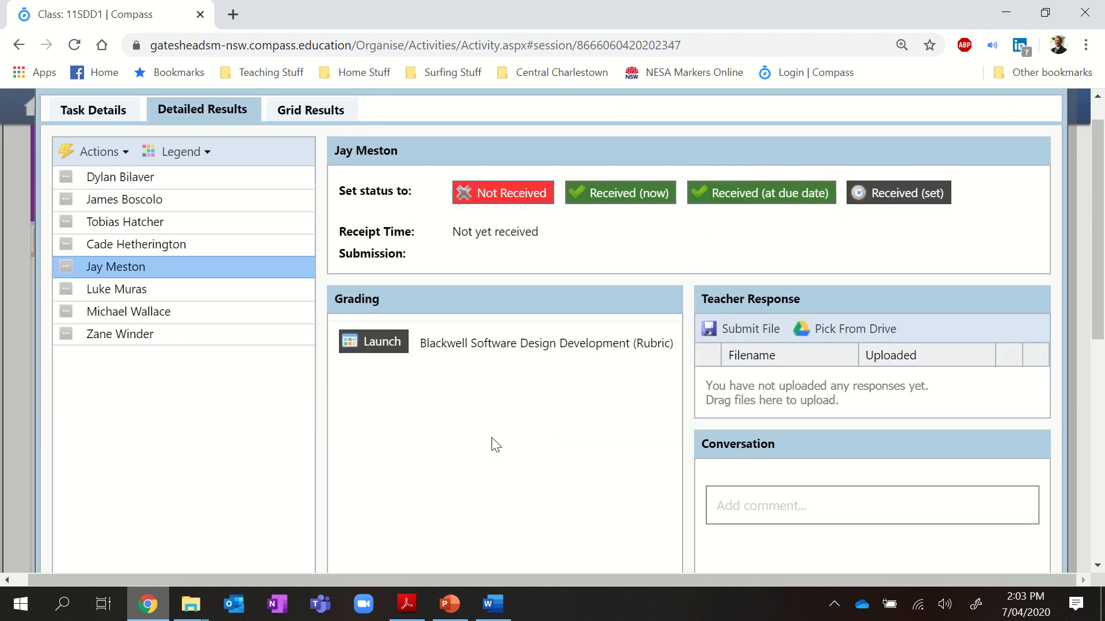
click(118, 112)
scroll(944, 441, down, 10)
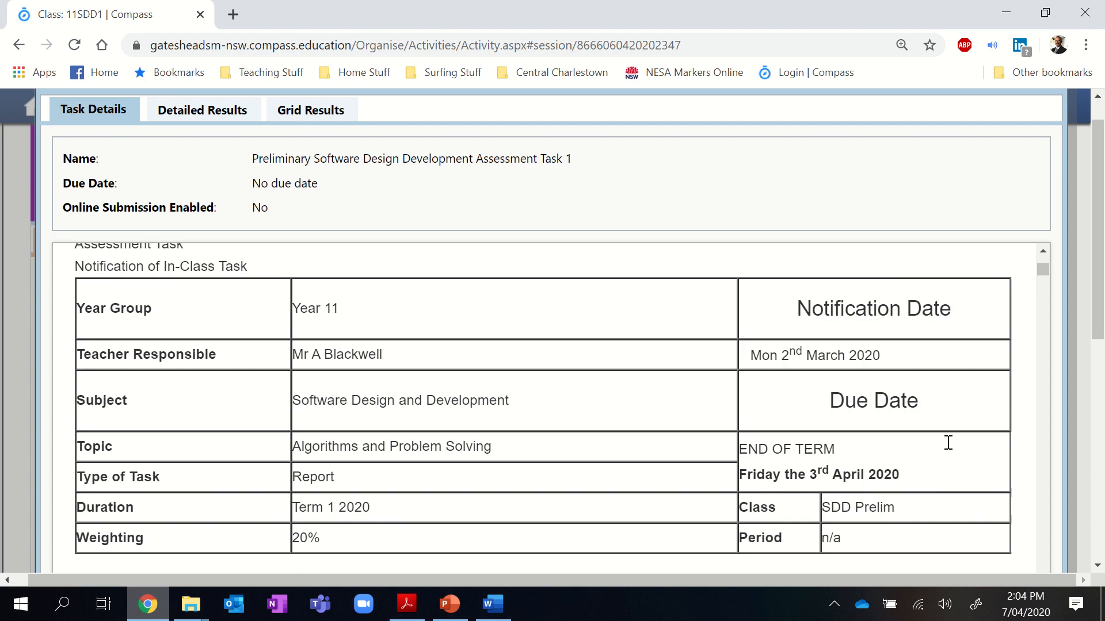
scroll(1037, 443, up, 10)
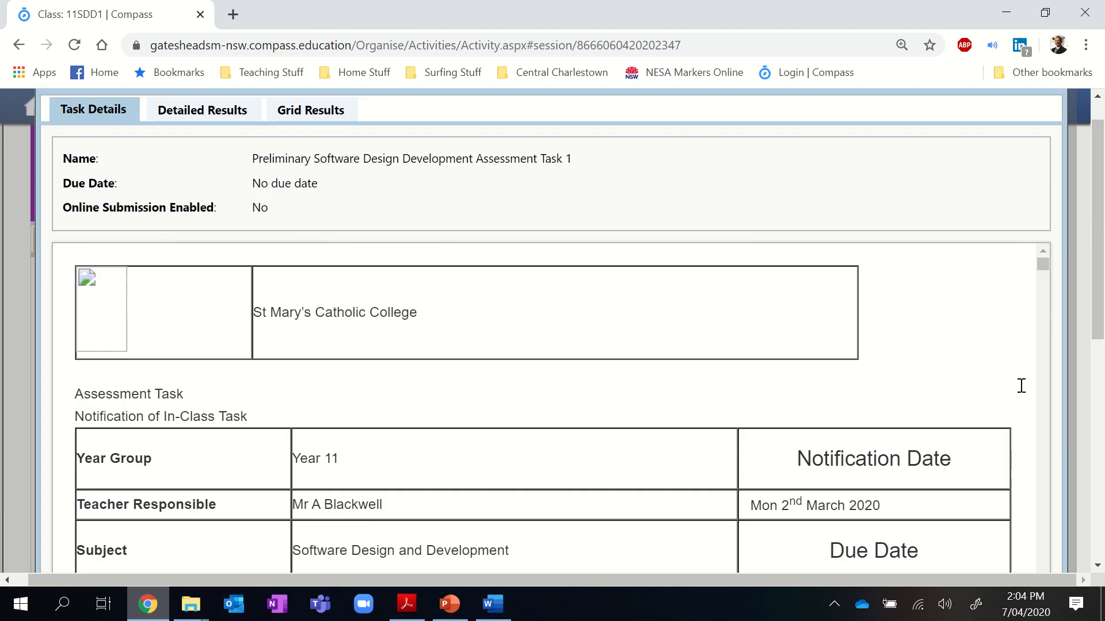
click(221, 119)
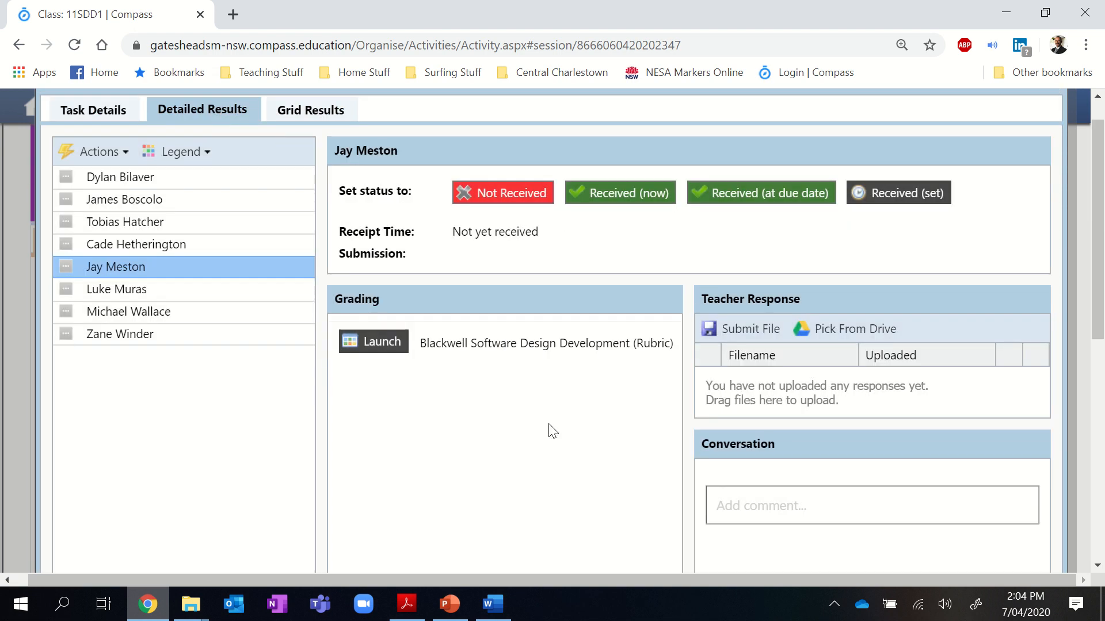
scroll(556, 426, down, 4)
scroll(555, 426, up, 4)
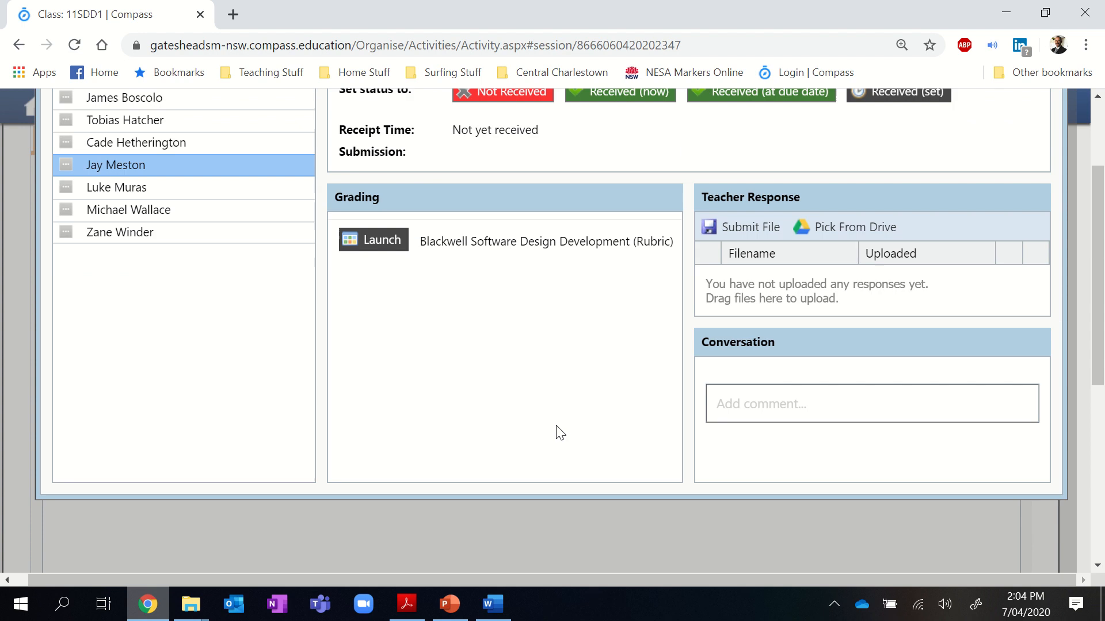
mouse_move(426, 7)
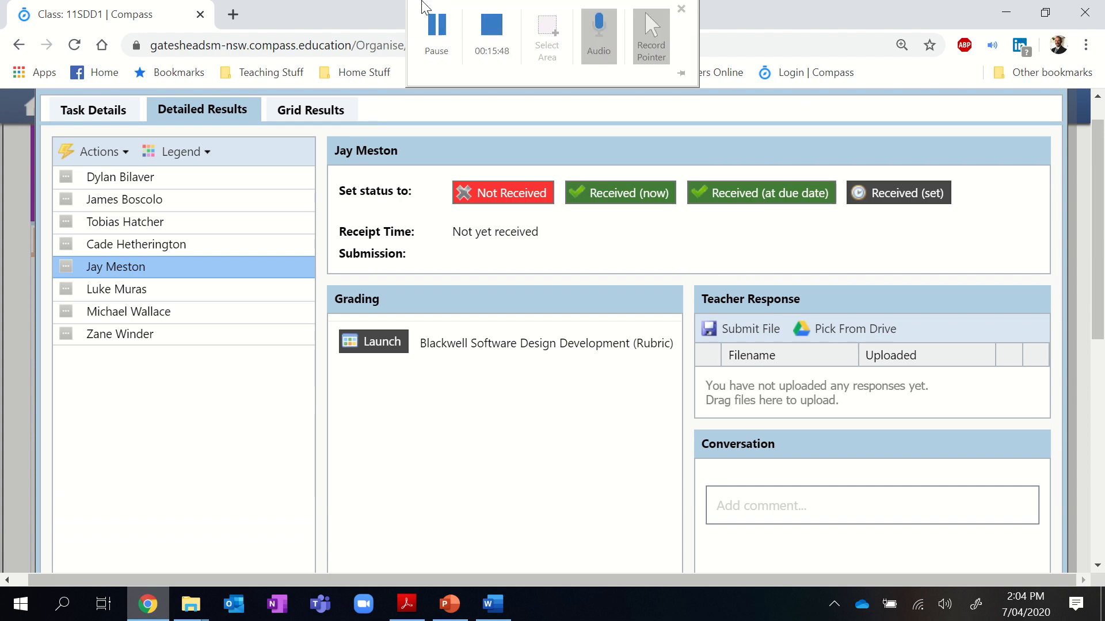